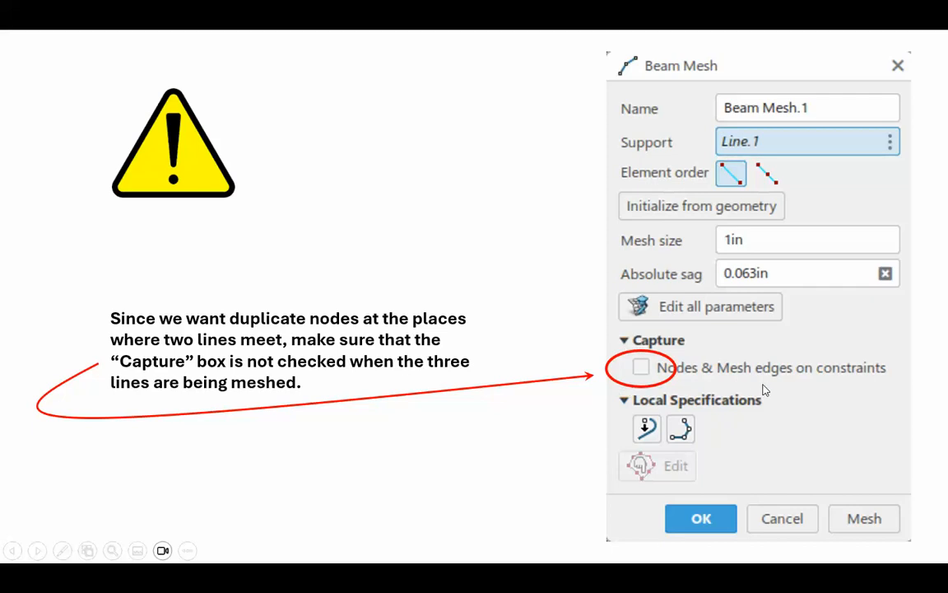
click(539, 198)
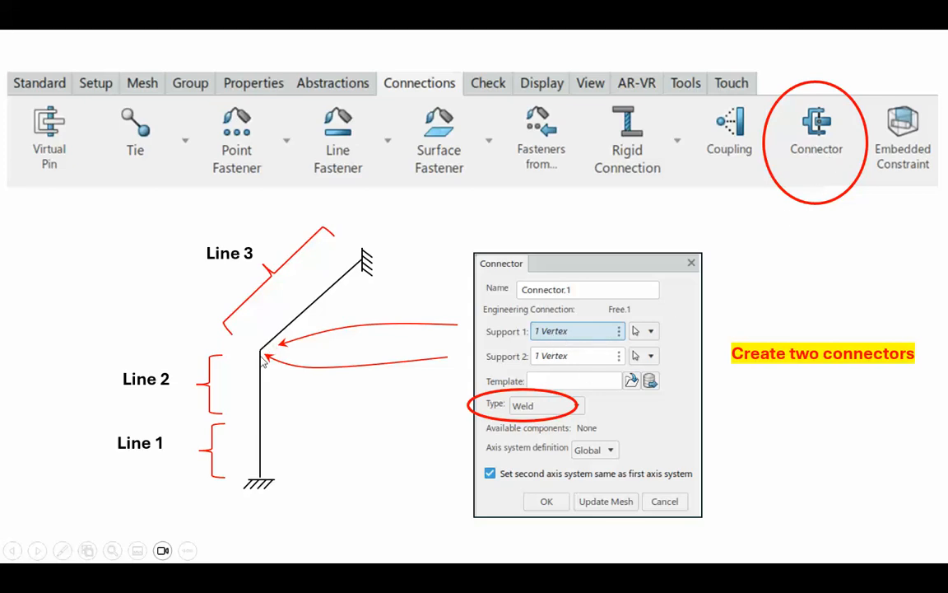
click(308, 440)
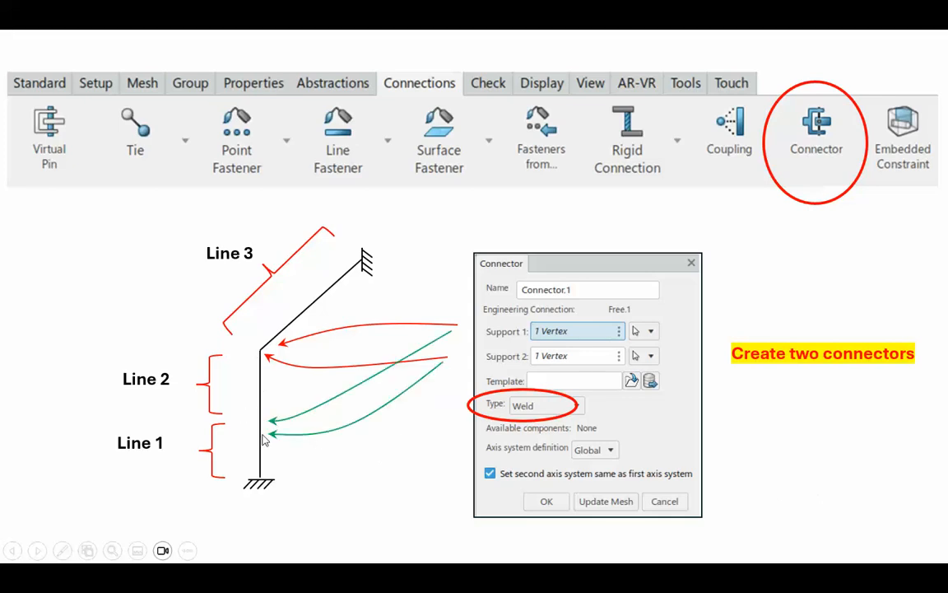
click(335, 468)
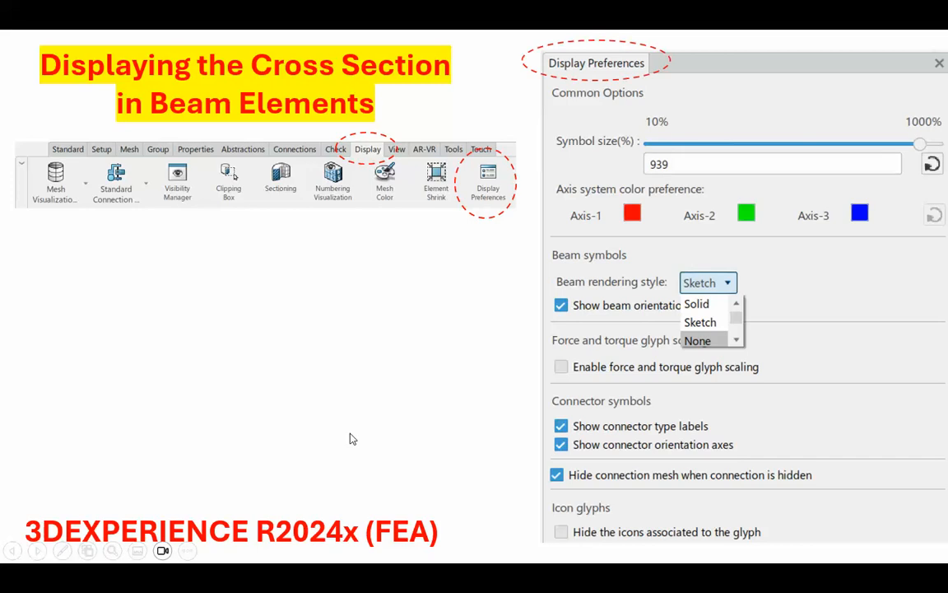
click(350, 439)
click(350, 439)
key(Left)
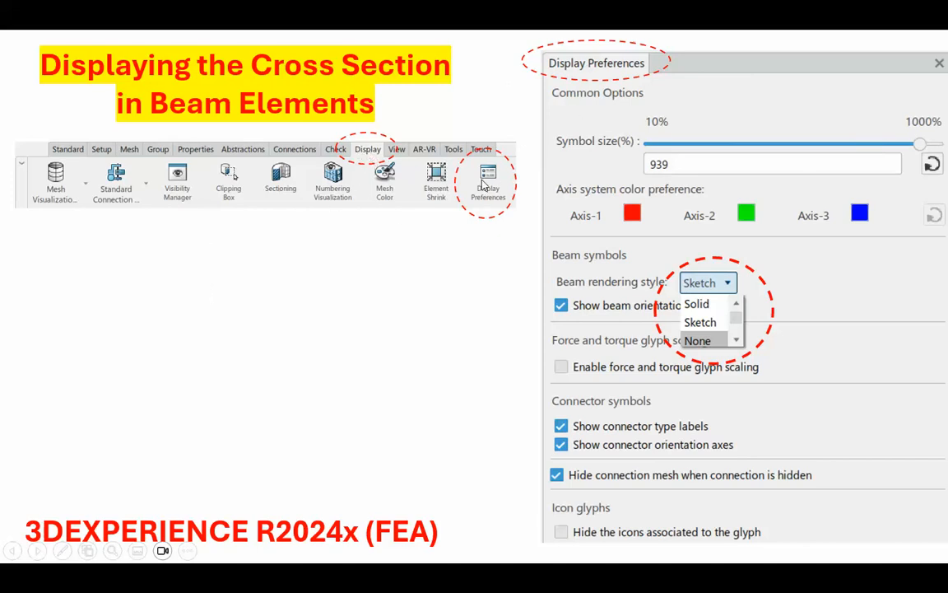
click(421, 409)
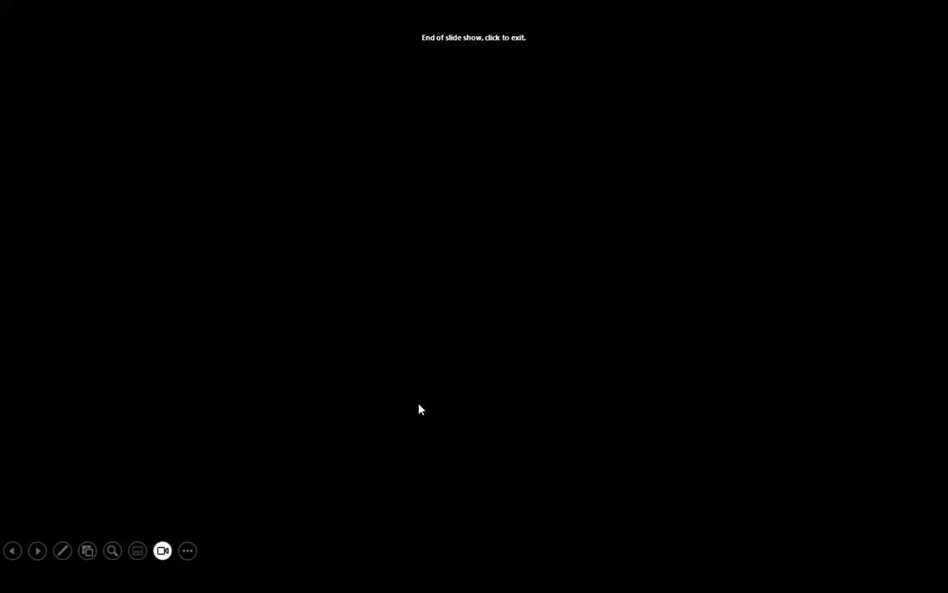
click(418, 409)
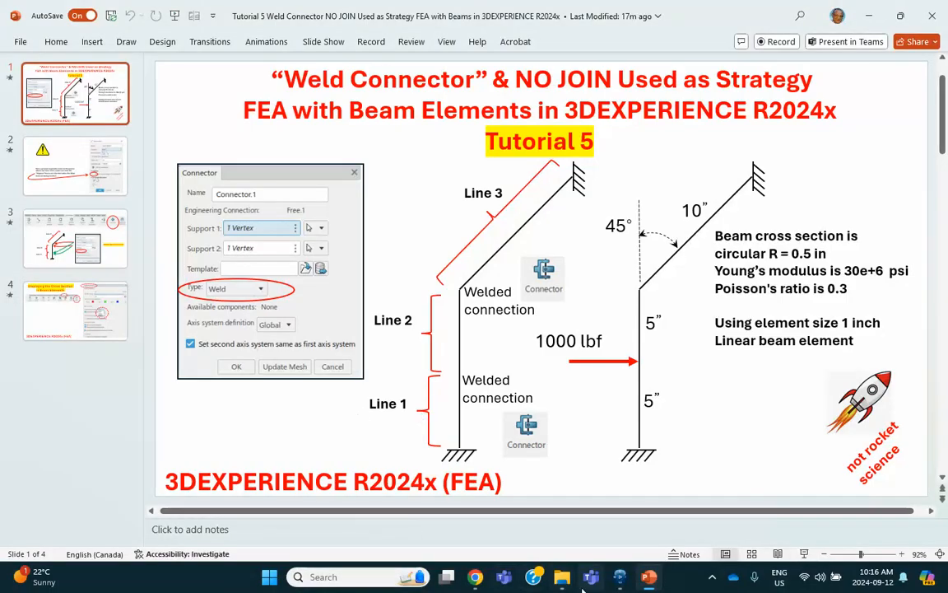
Step: Switch to 3DEXPERIENCE and start a point-direction line from a new point at coordinates 0, 0, 0 in
mouse_move(621, 585)
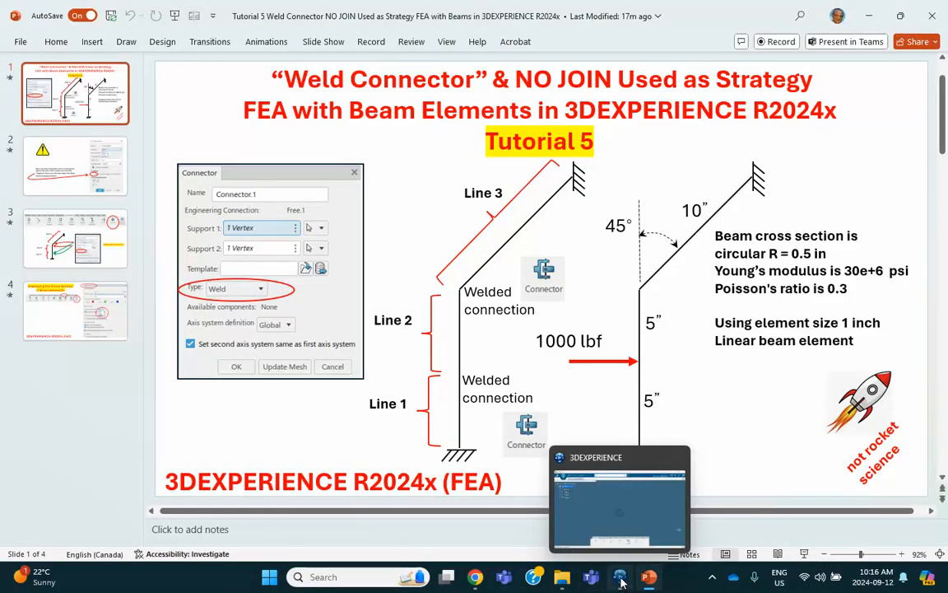
click(621, 581)
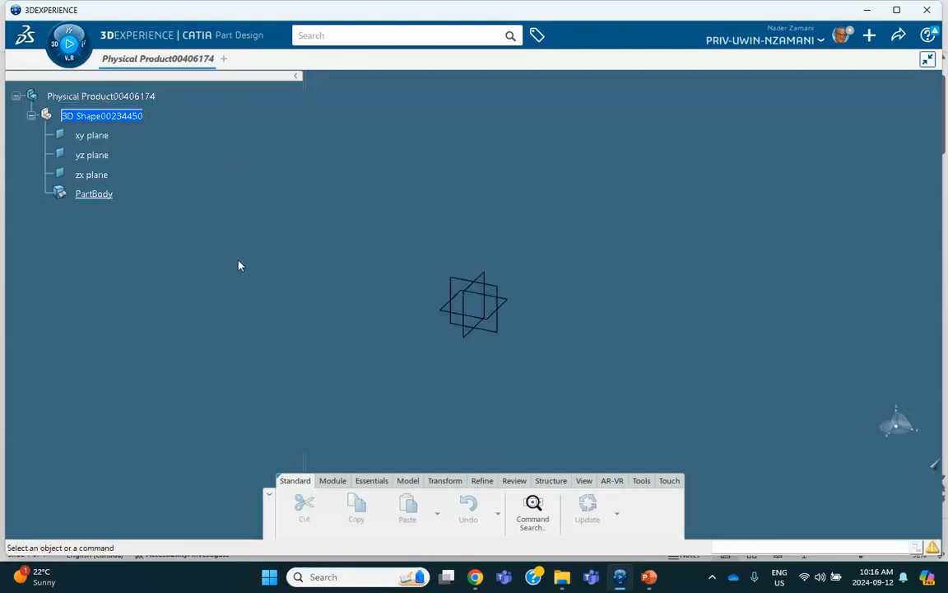
click(408, 482)
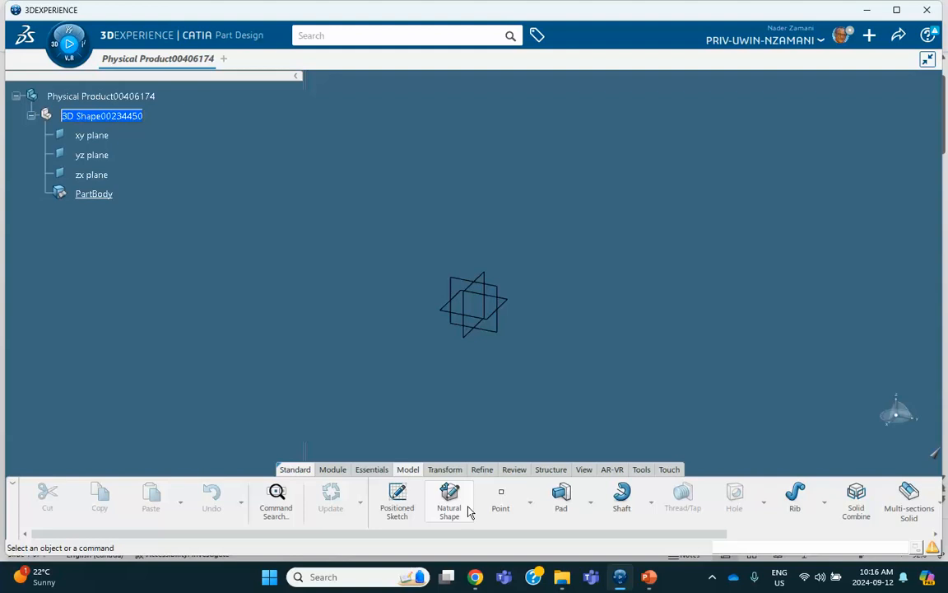
click(530, 504)
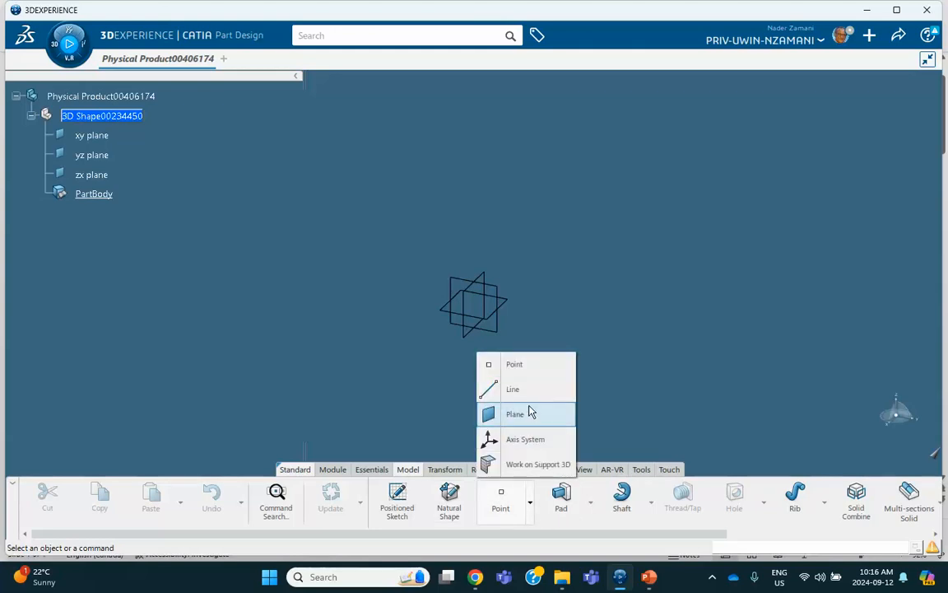
click(563, 391)
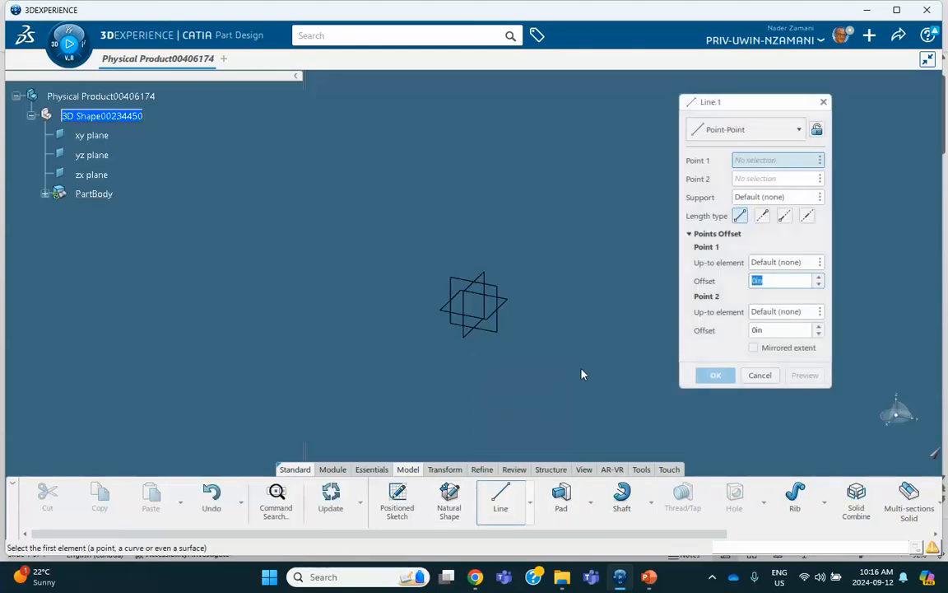
click(758, 134)
click(726, 167)
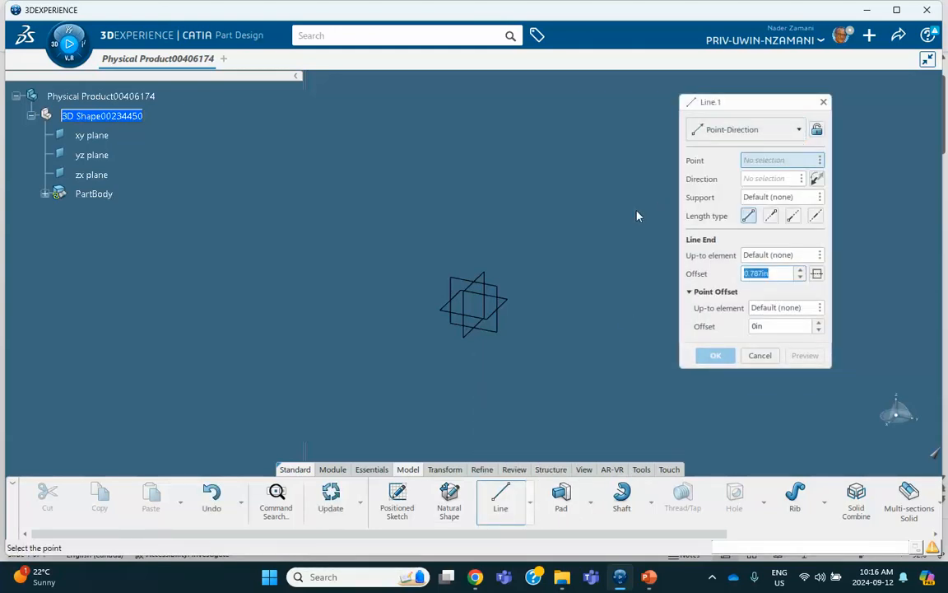
click(819, 162)
mouse_move(831, 166)
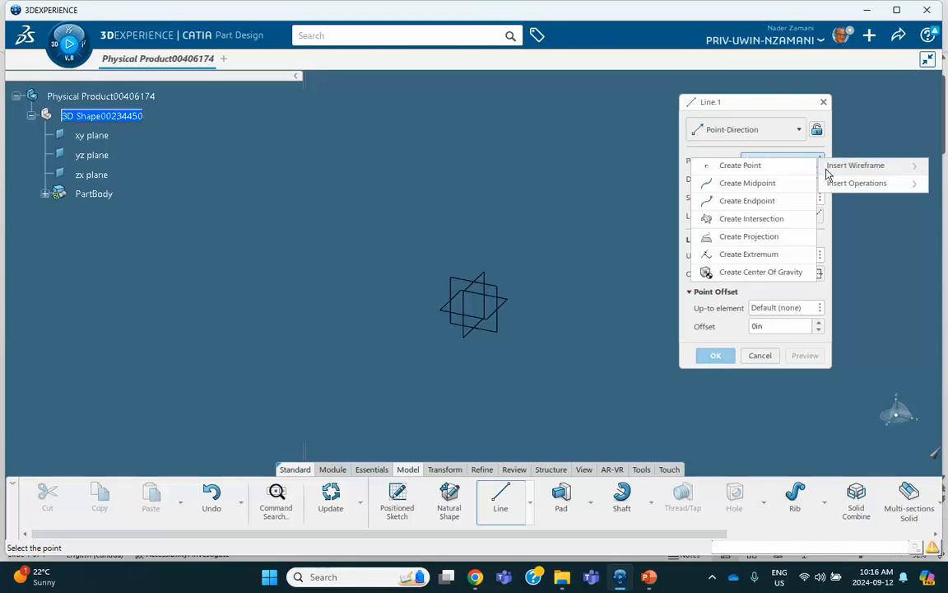
click(780, 167)
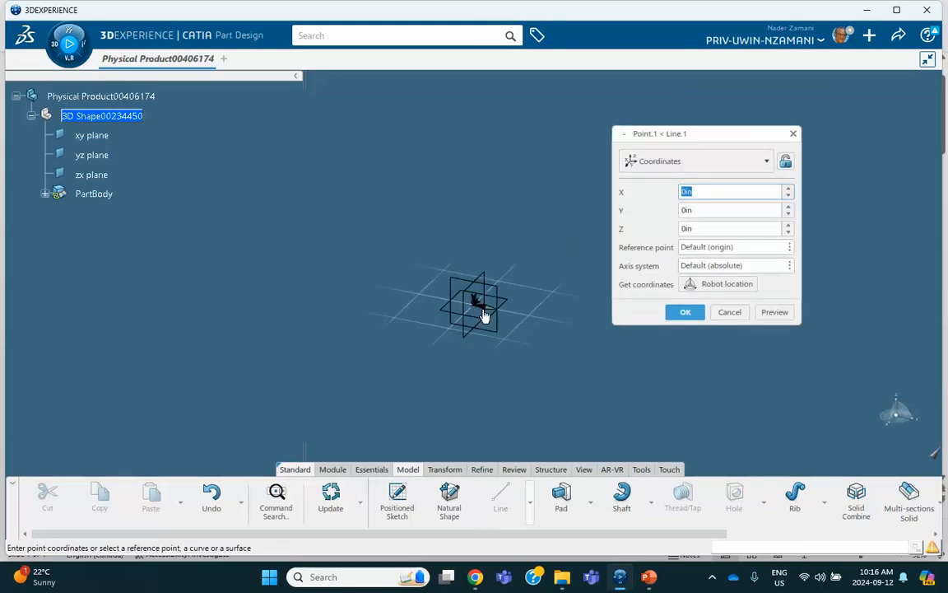
click(682, 314)
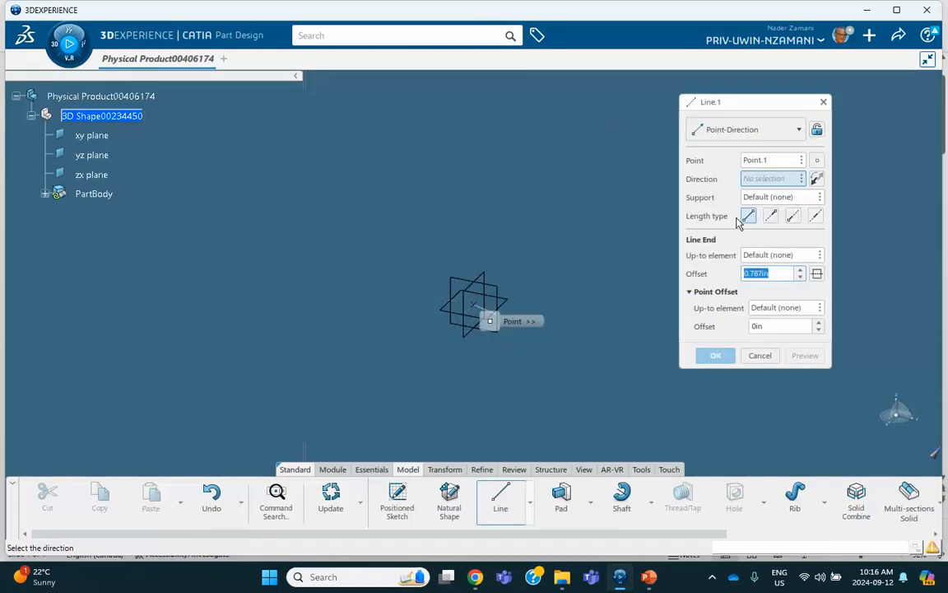
Step: Direct the line along the Z axis with an end offset of 5 in and create it
click(801, 179)
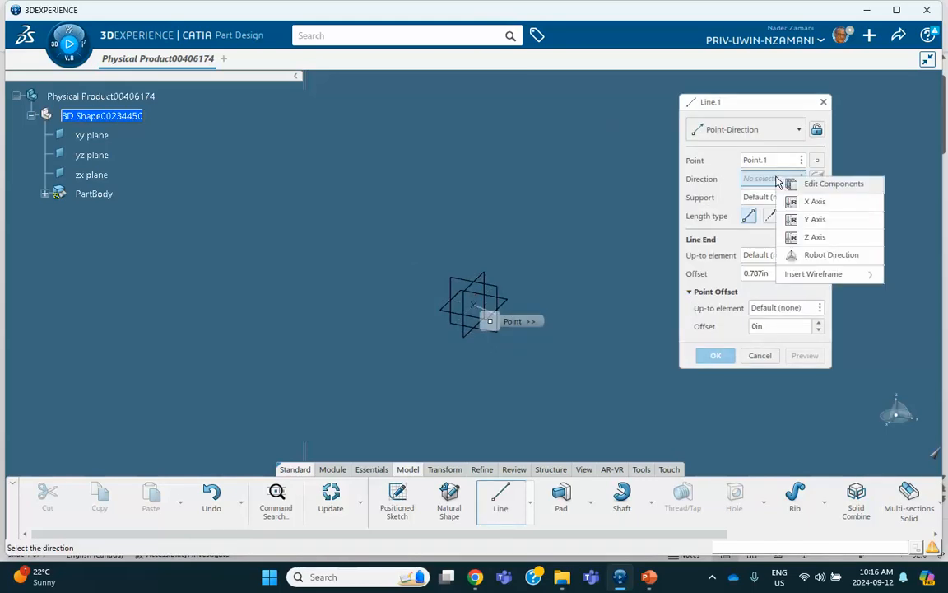
click(814, 238)
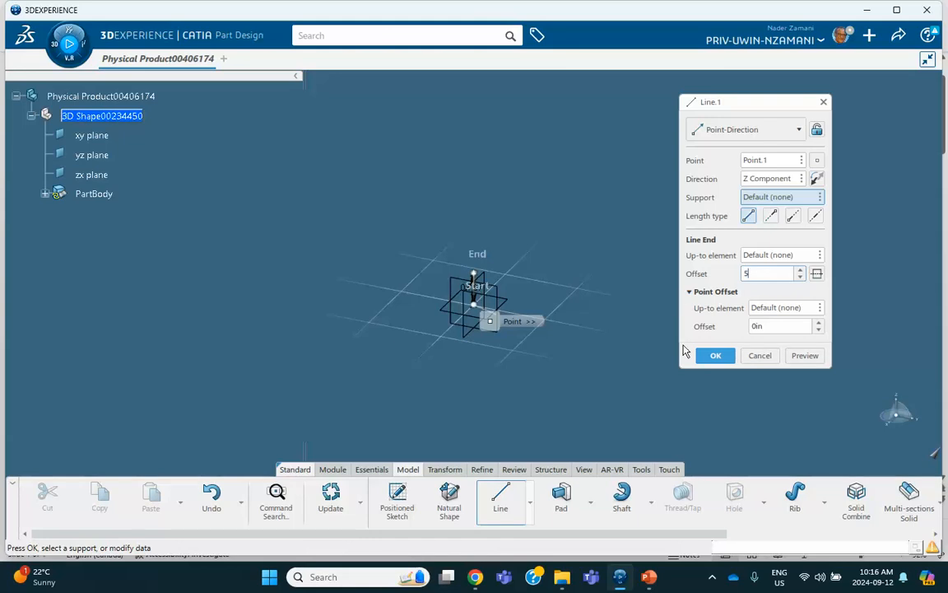
click(715, 355)
middle_drag(611, 235, 480, 302)
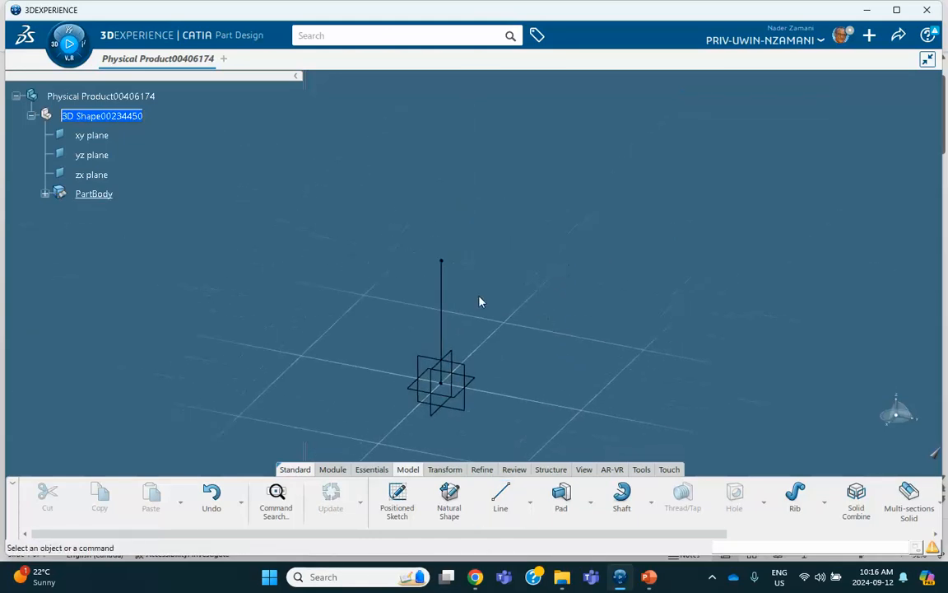
Step: Create a second 5 in point-direction line along the Z axis from the upper end of the first line
click(500, 494)
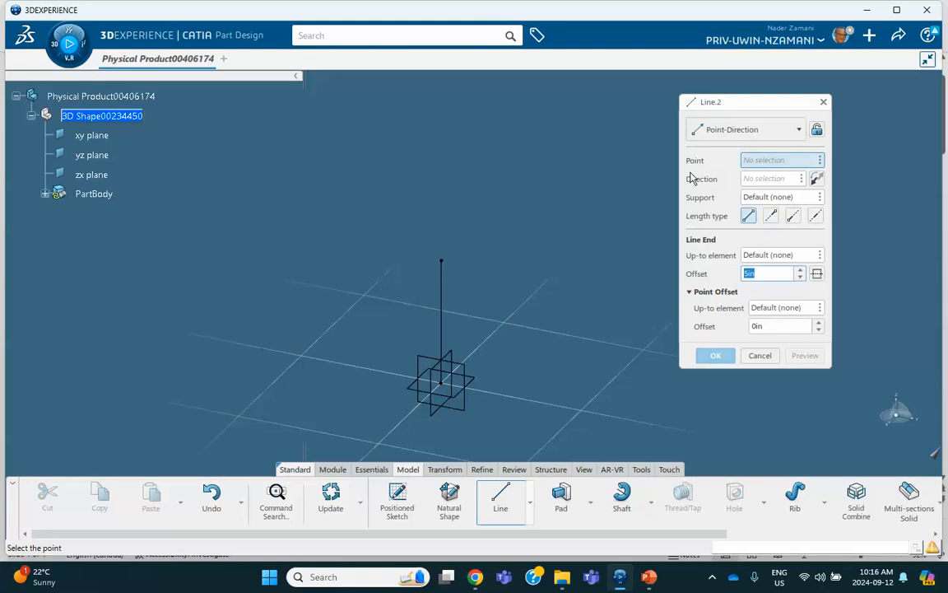
click(444, 262)
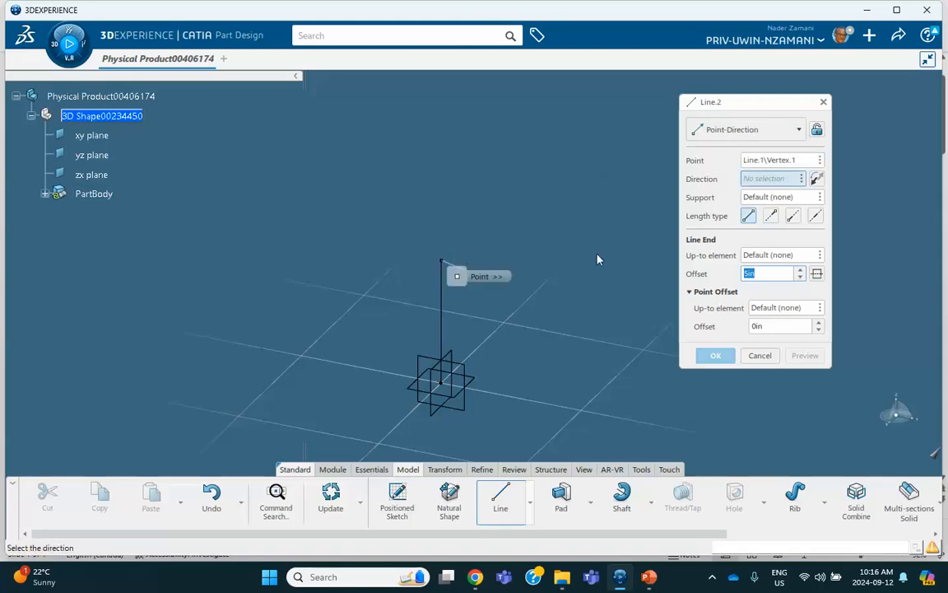
right_click(774, 183)
click(812, 241)
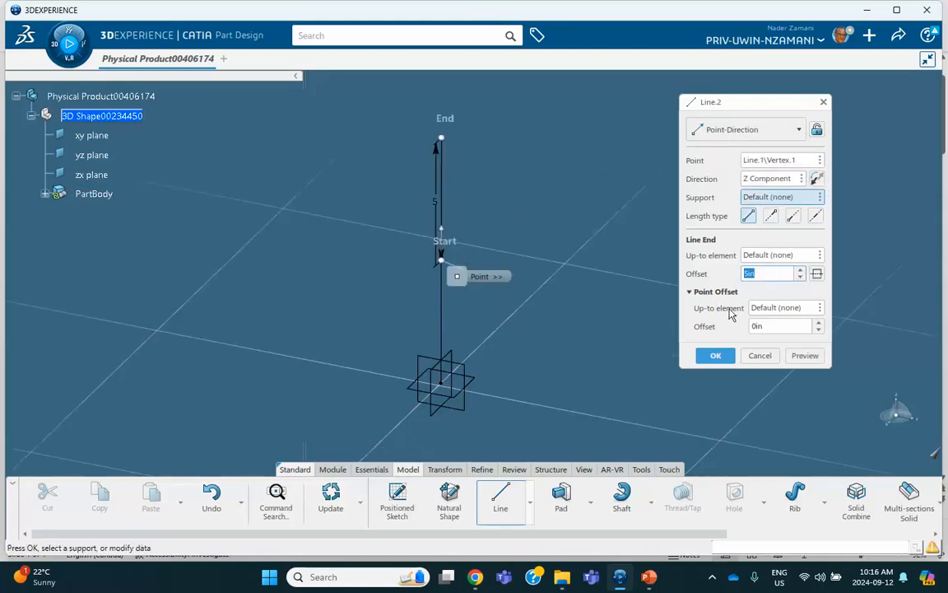
click(715, 354)
middle_drag(604, 196, 538, 212)
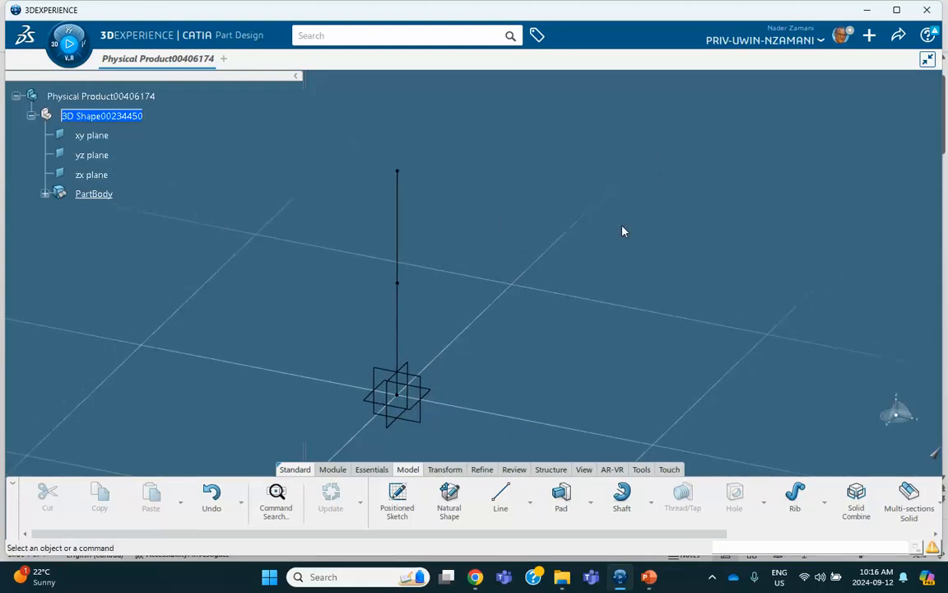
Step: Start a third line from the upper end of the second line with direction components X 0, Y 1, Z 1
click(500, 500)
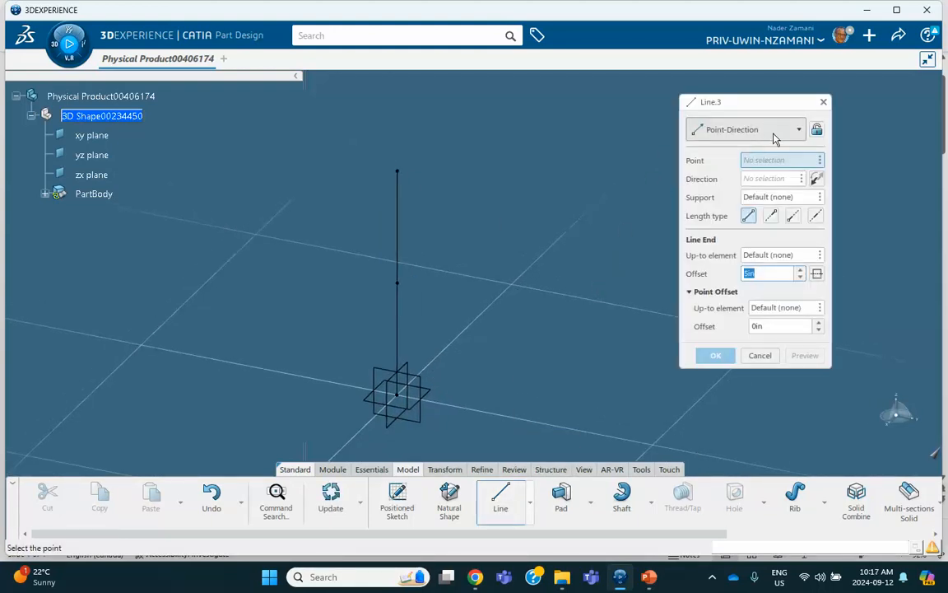
click(399, 172)
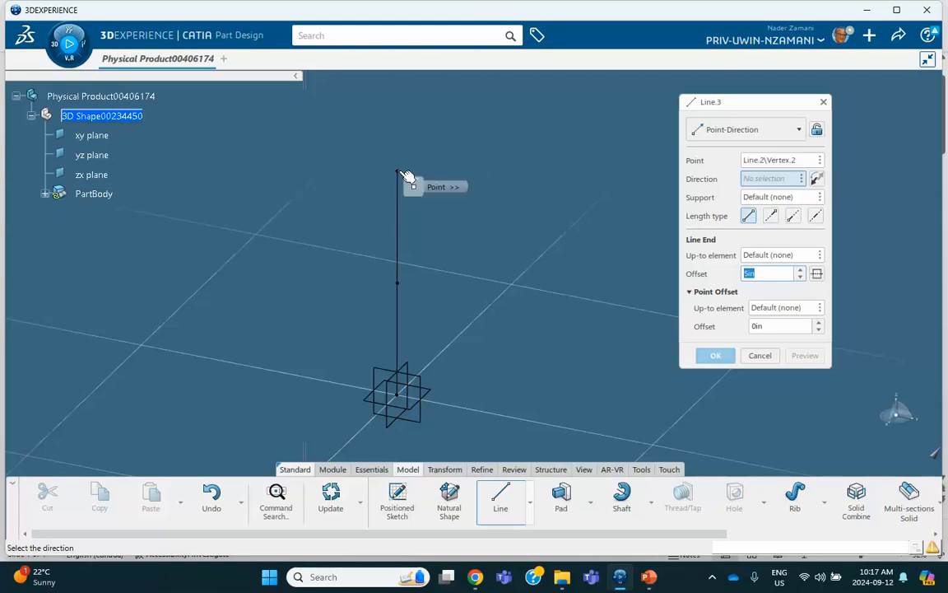
click(802, 179)
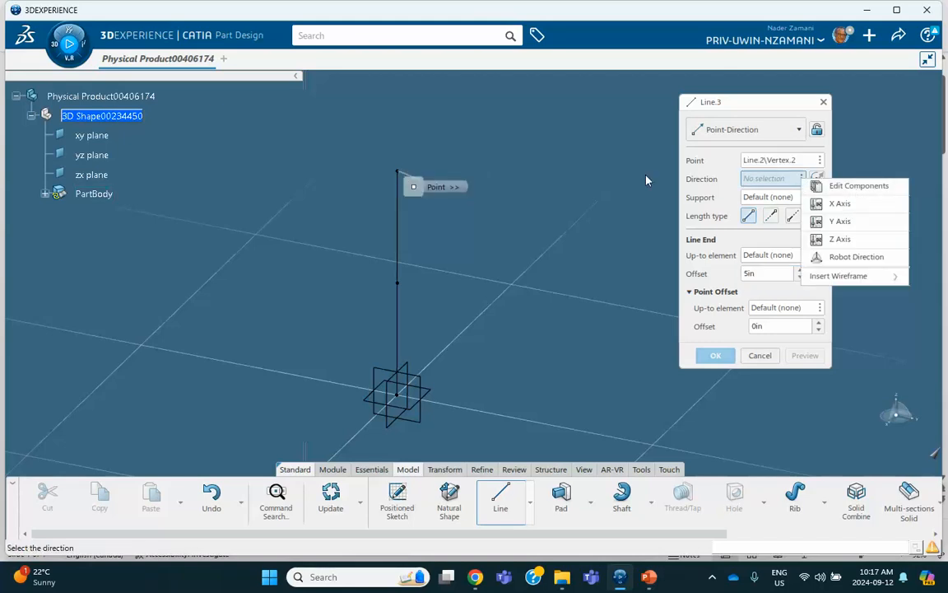
click(609, 171)
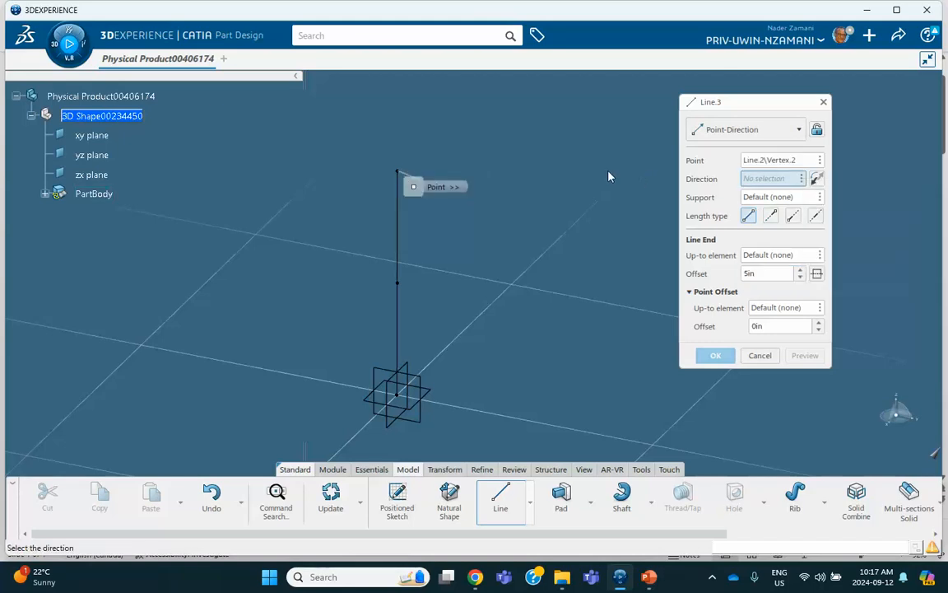
click(801, 180)
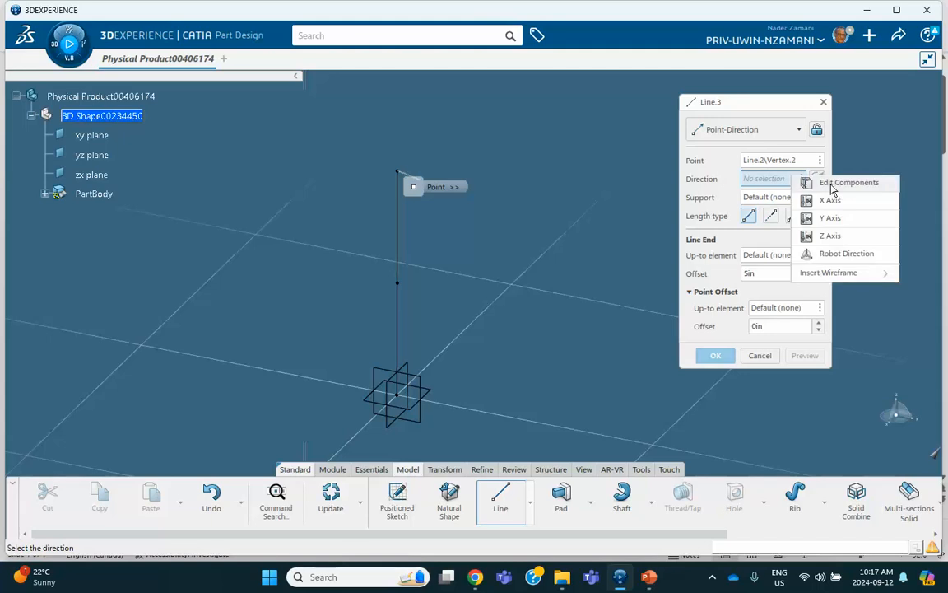
click(833, 184)
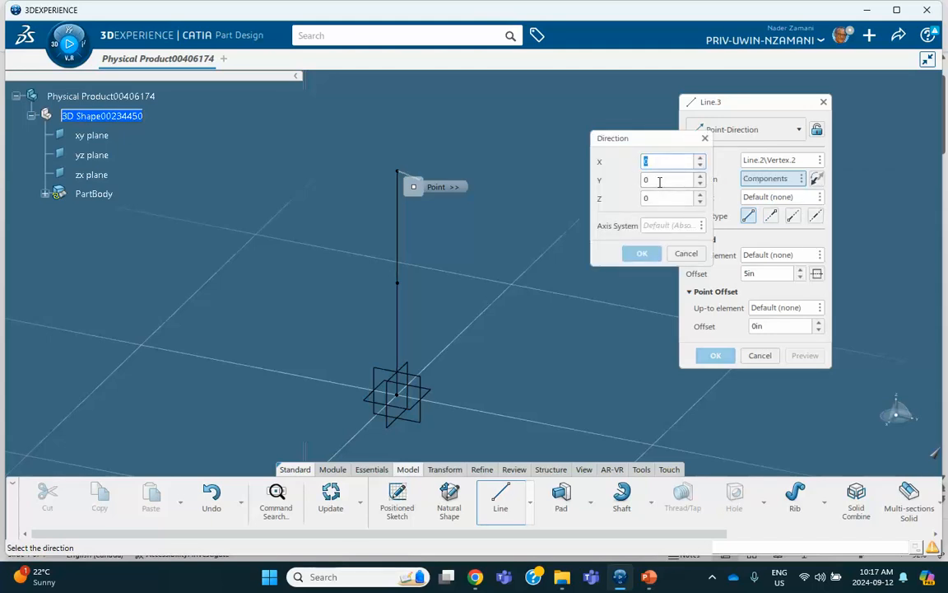
key(Tab)
text(1)
key(Tab)
text(1)
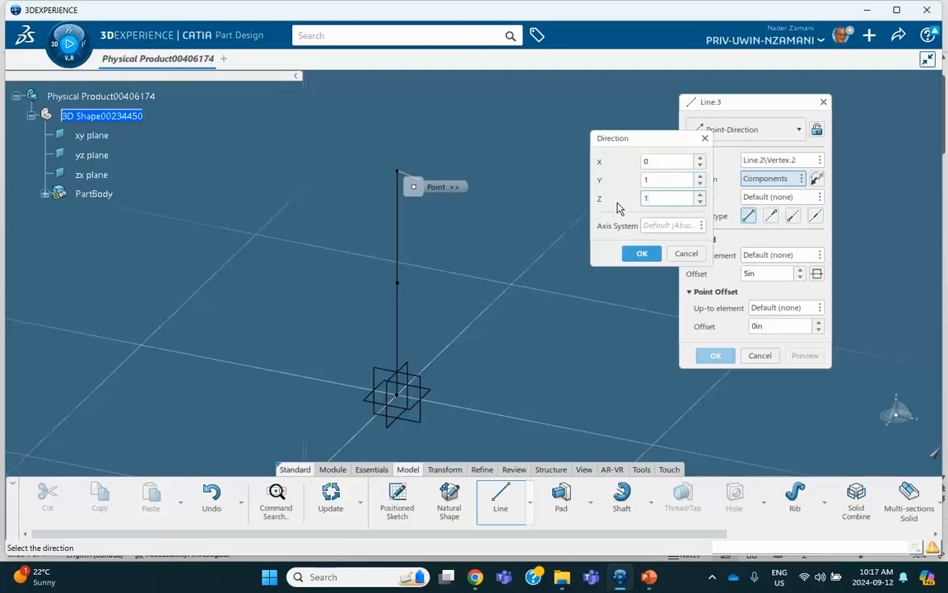
click(643, 253)
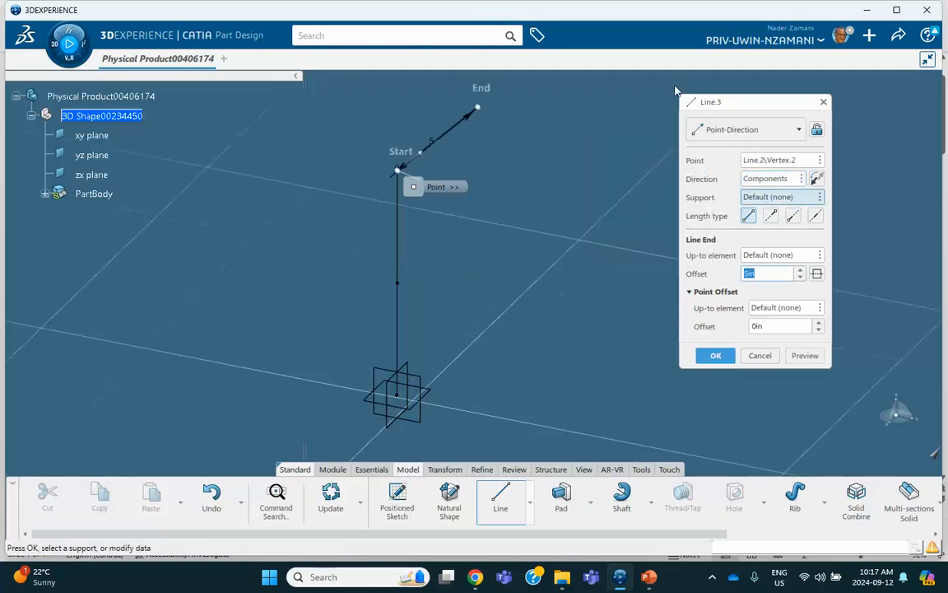
Step: Set the inclined line's end offset to 10 in and create it
drag(763, 274, 702, 272)
text(15)
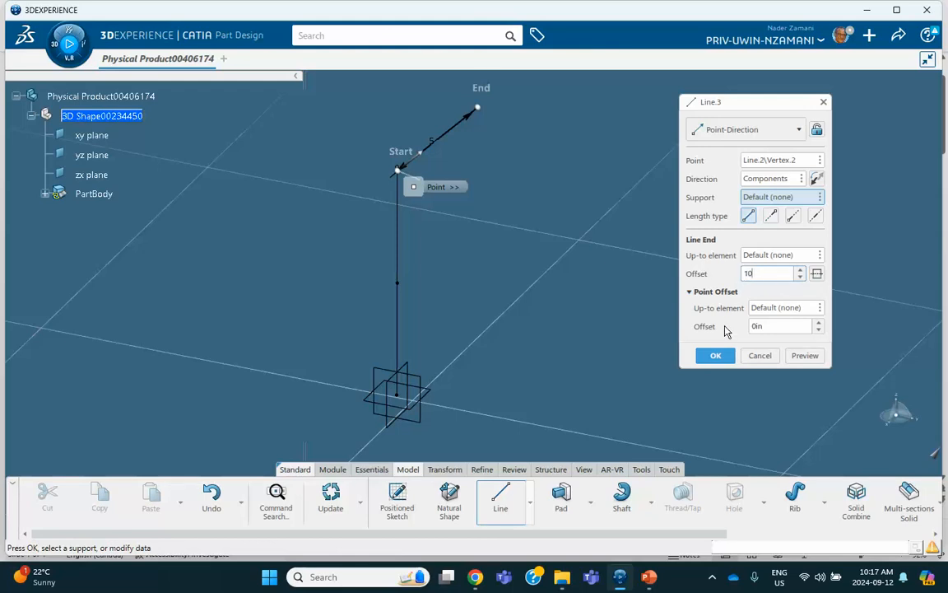
click(716, 354)
middle_drag(600, 258, 588, 287)
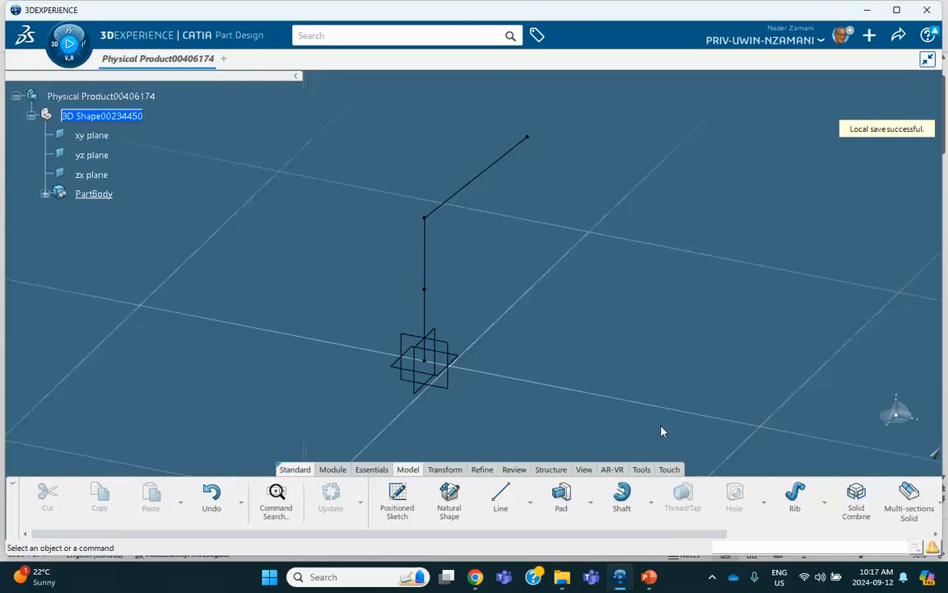
click(640, 470)
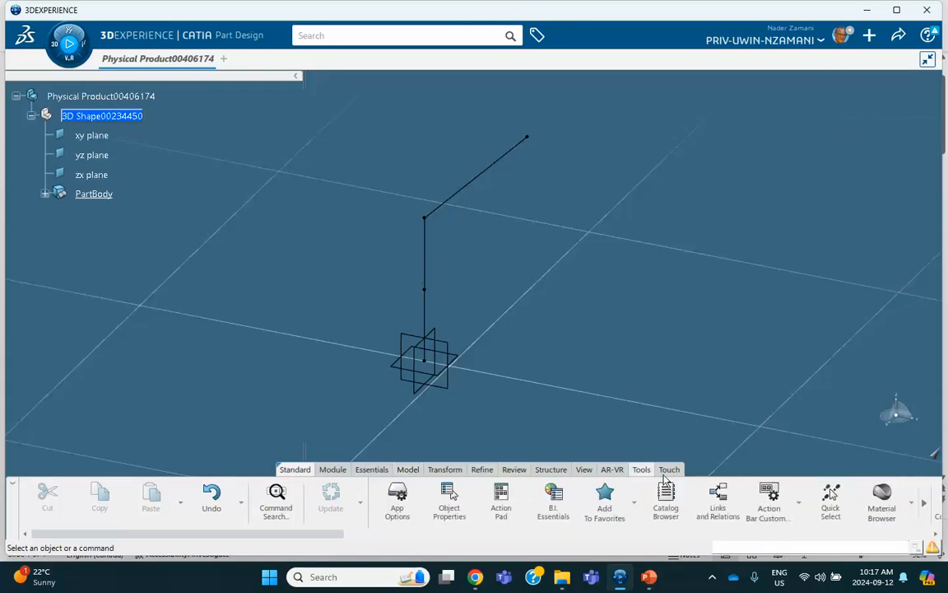
click(882, 496)
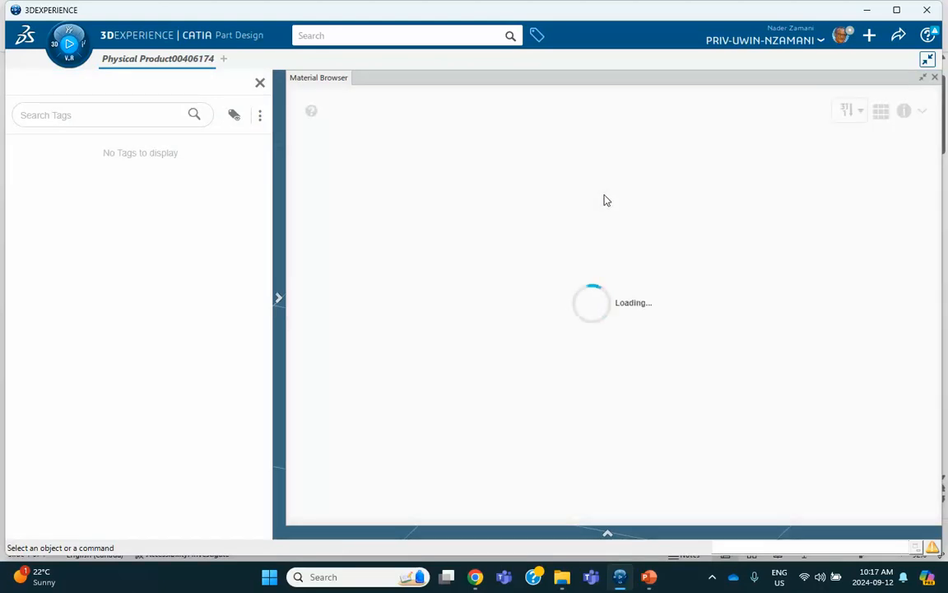
click(936, 78)
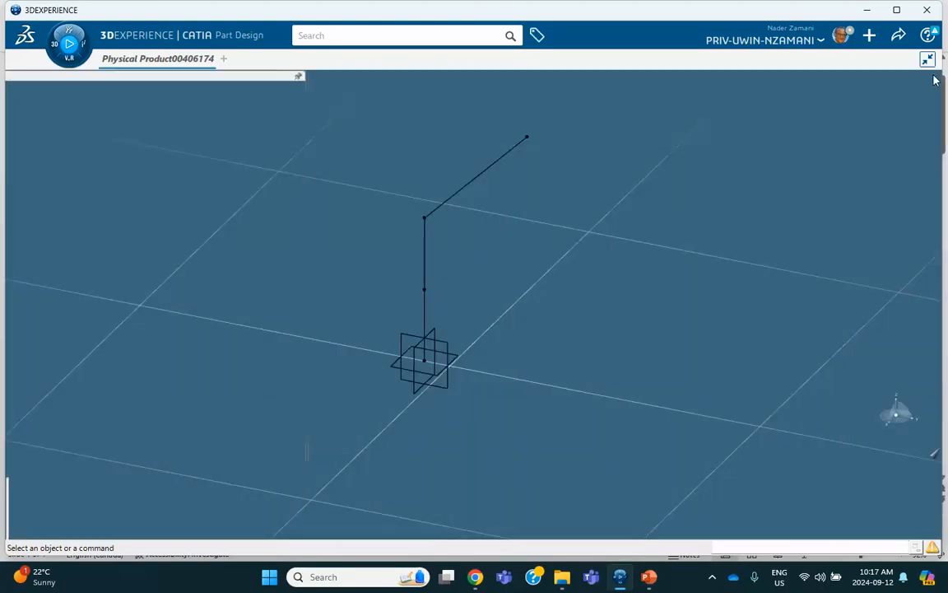
Step: Create one new core material named "tut 5" with only the Simulation Domain enabled
click(911, 505)
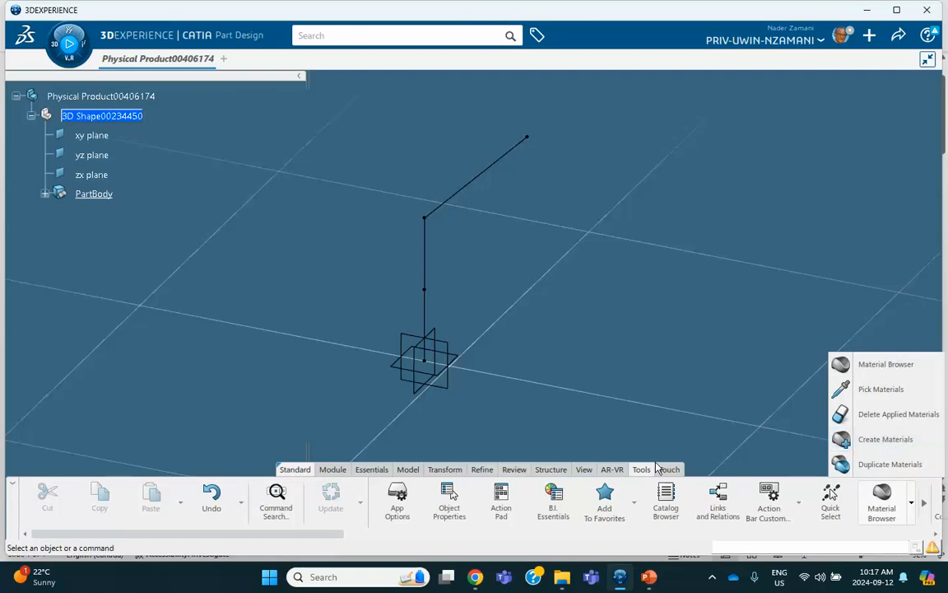
click(876, 443)
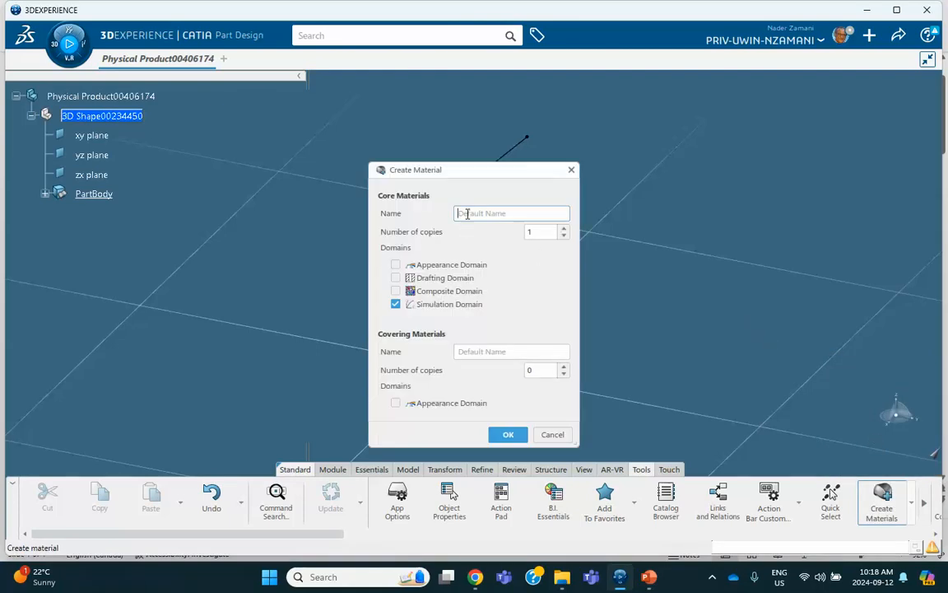
text(t)
text(ut 5)
click(508, 434)
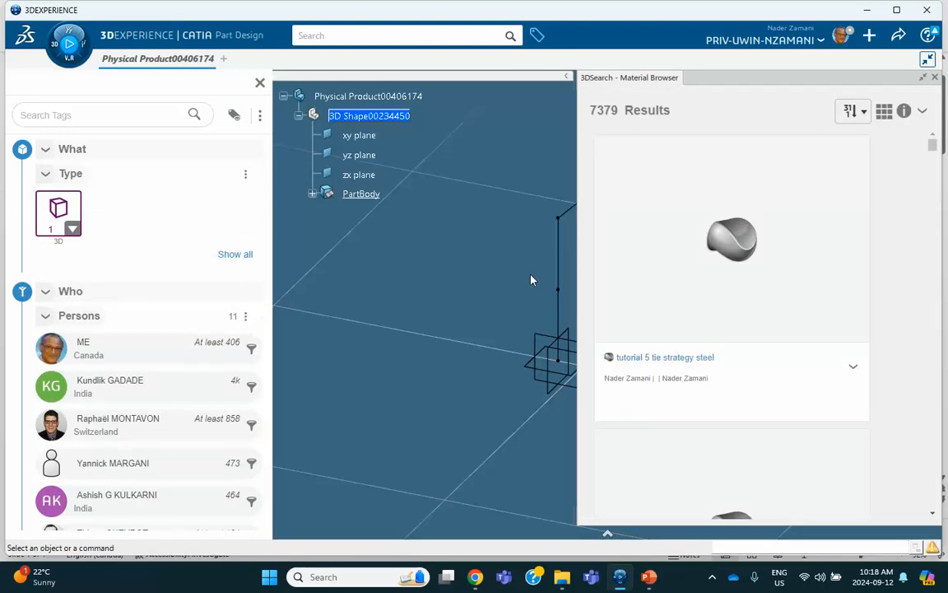
Step: Find the tut 5 material in the search results and apply it to the physical product
scroll(672, 301, down, 4)
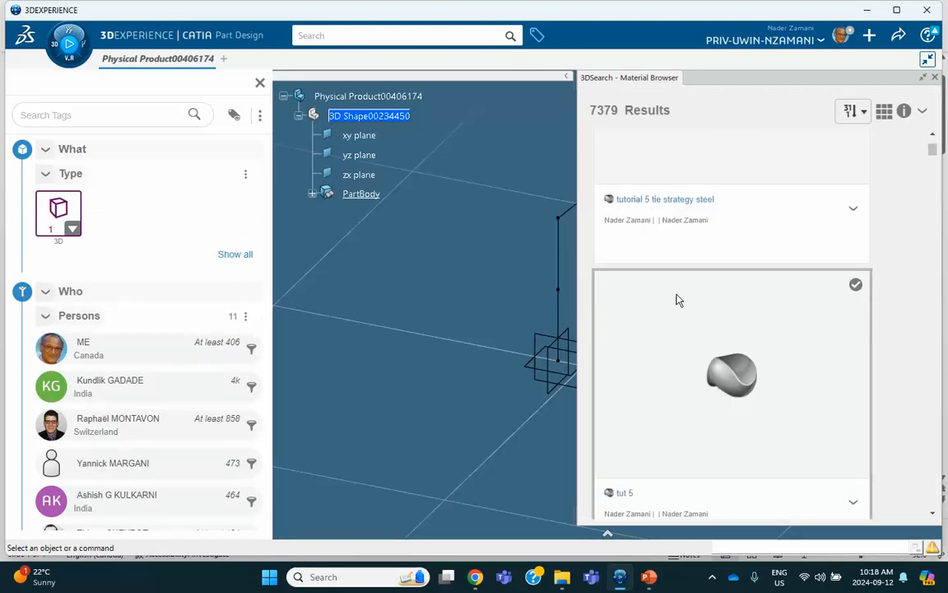
click(743, 276)
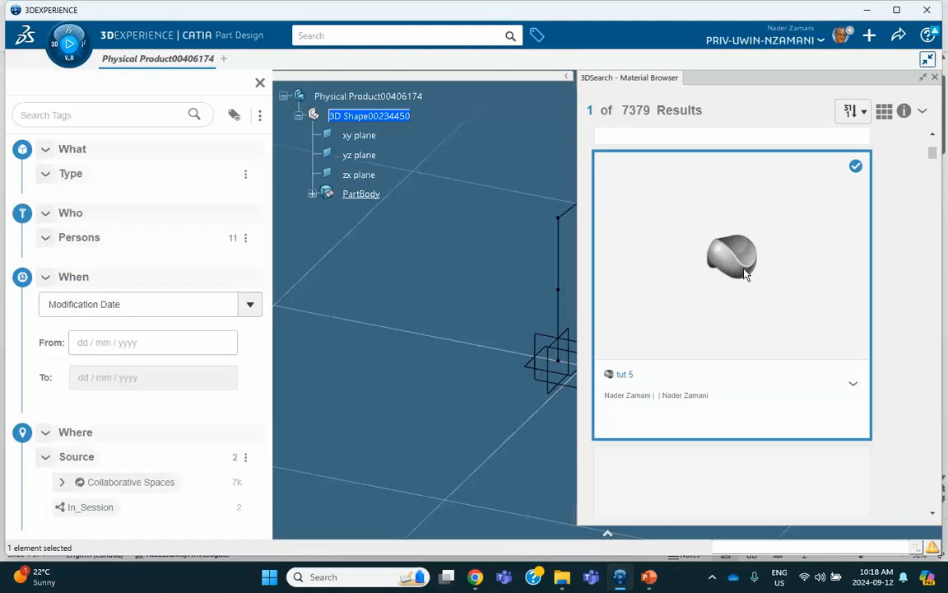
drag(745, 274, 414, 99)
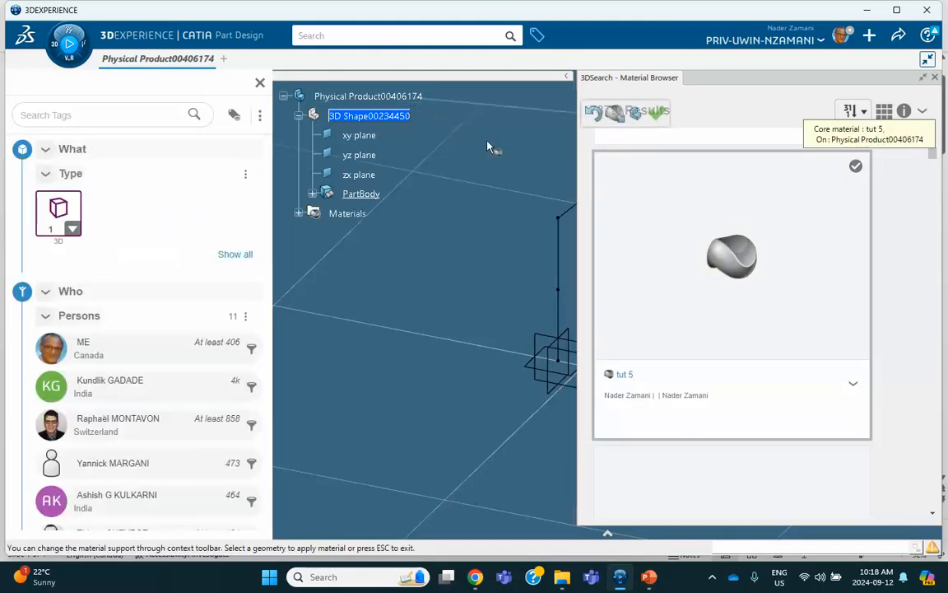
click(657, 118)
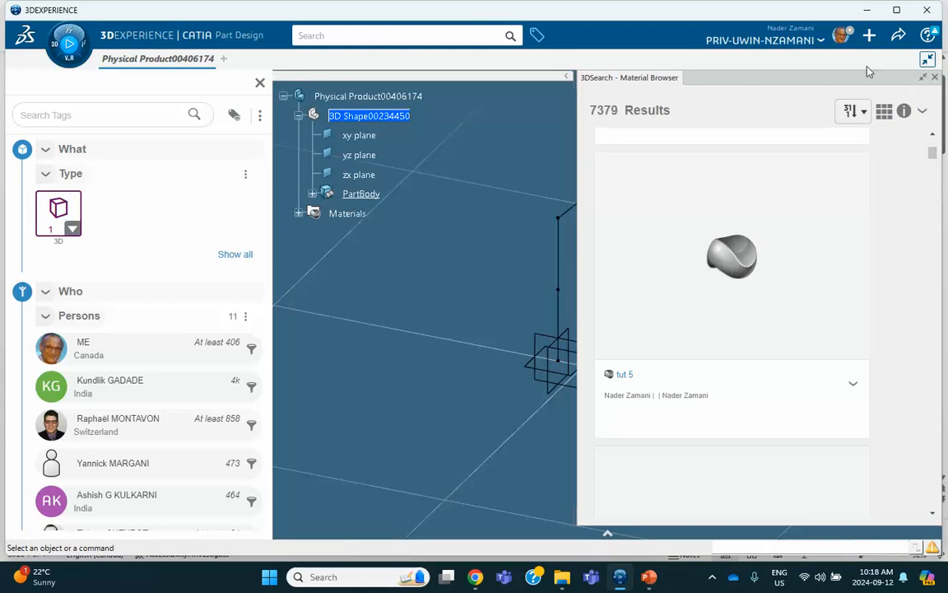
click(934, 78)
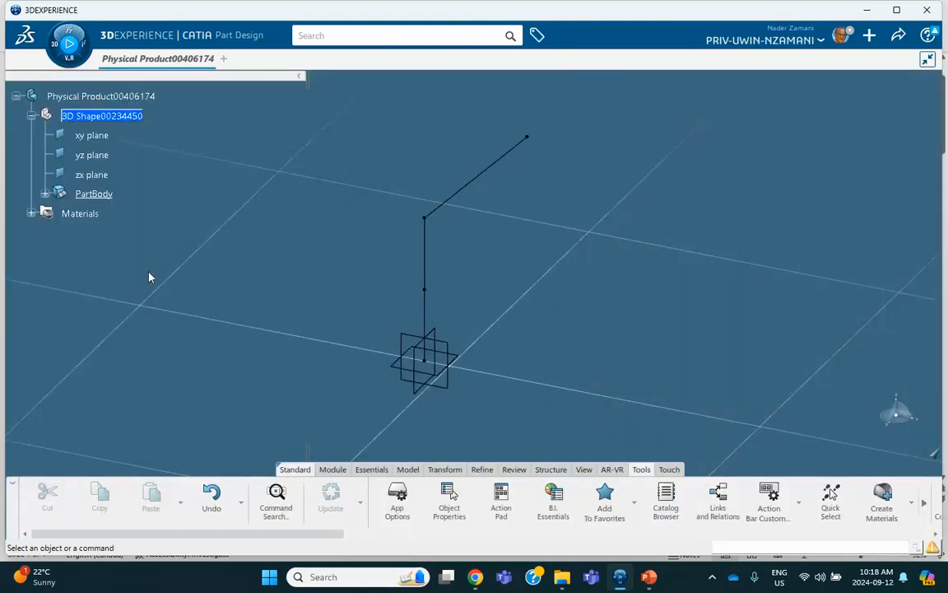
Step: Edit the tut 5 material's simulation domain and enable Elastic behavior under Structures, Abaqus Multiphysics, Mechanical, Elasticity
click(31, 213)
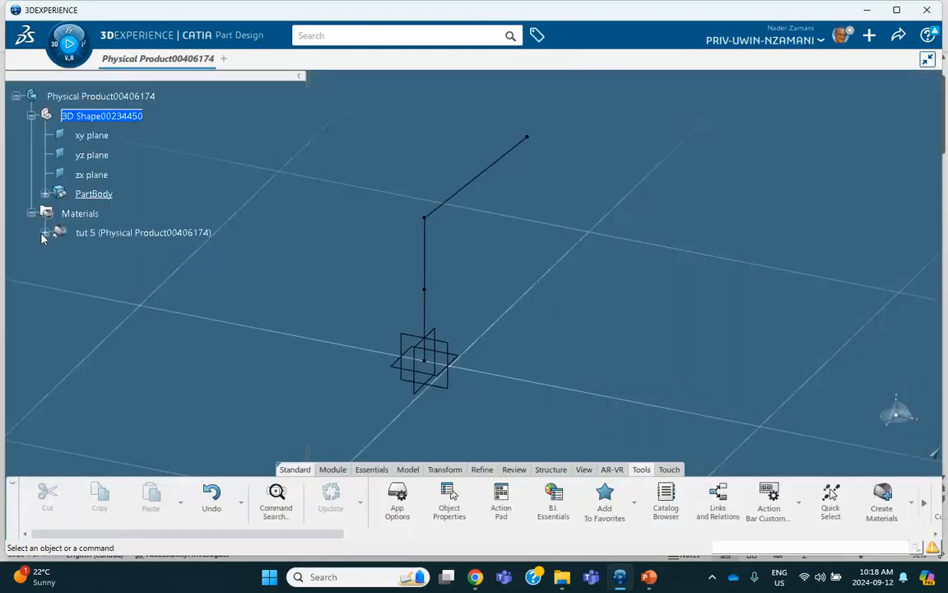
click(45, 233)
click(127, 253)
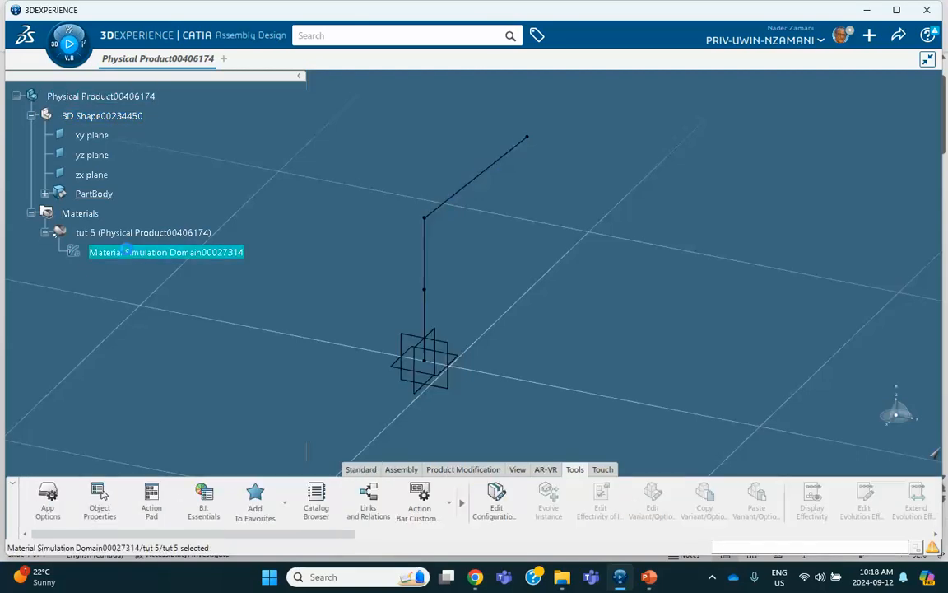
double_click(128, 253)
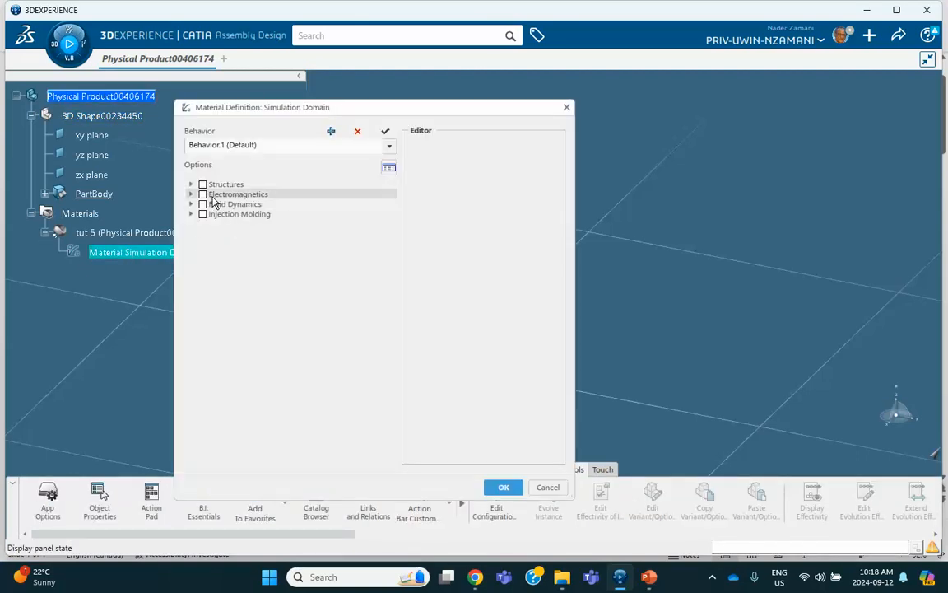
click(191, 185)
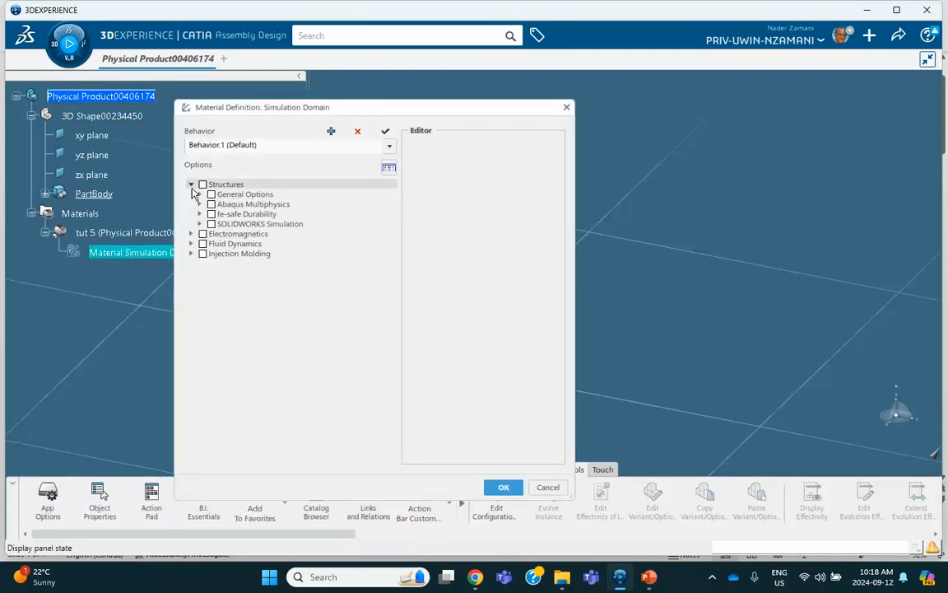
click(199, 204)
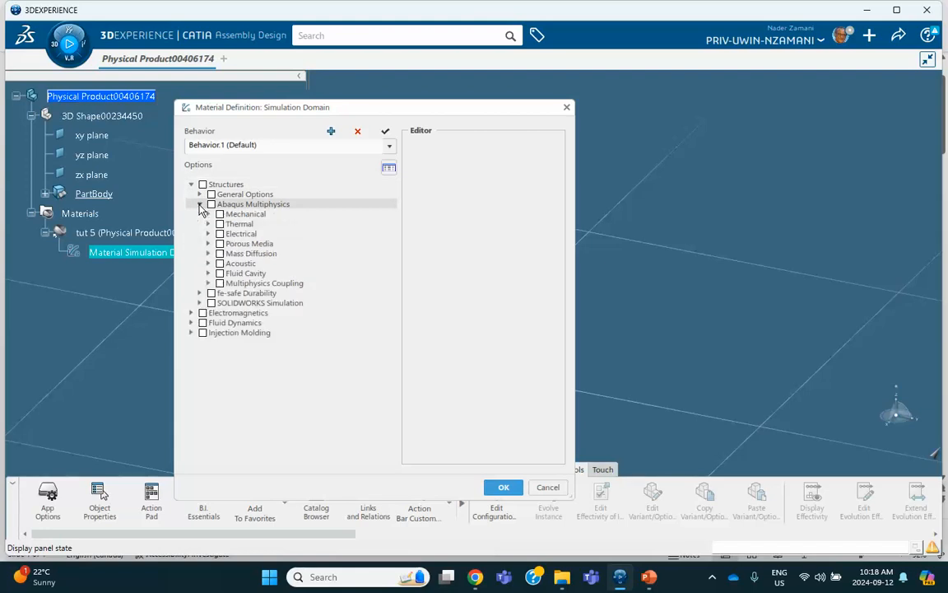
click(208, 214)
click(217, 224)
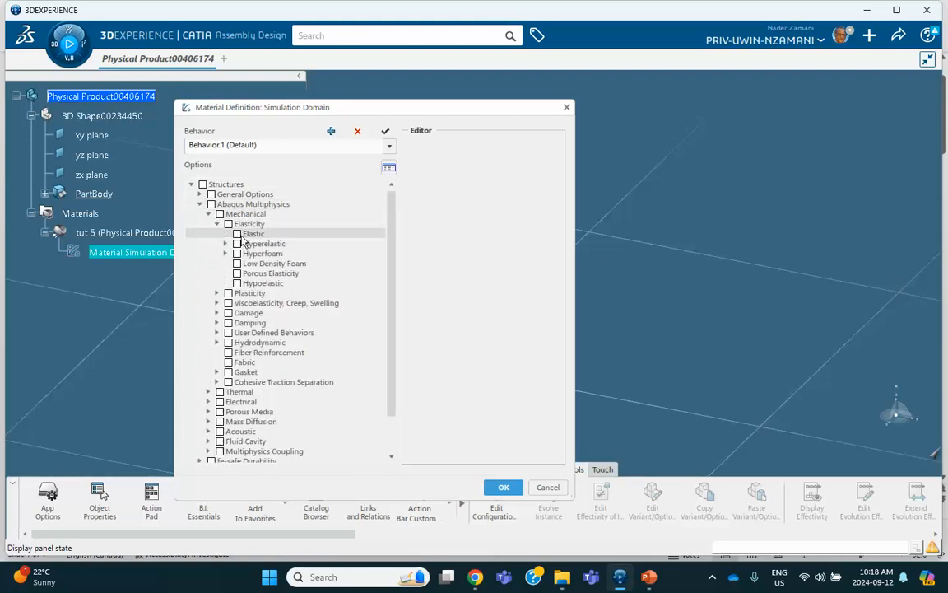
click(237, 233)
Step: Set the elastic Young's modulus to 2.9e+008 psi and Poisson's ratio to .3, and apply the material definition
double_click(510, 197)
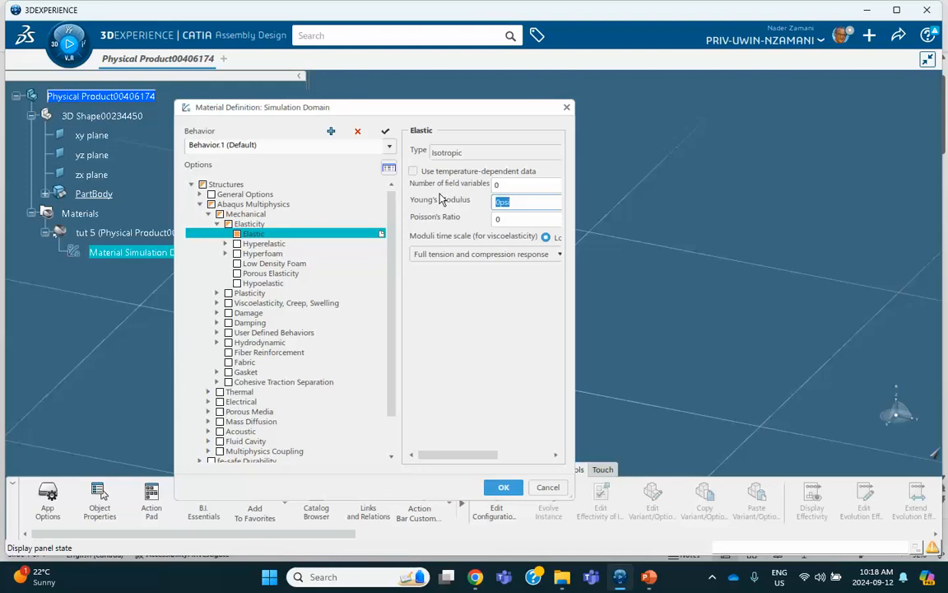
text(2.9e+008)
click(518, 219)
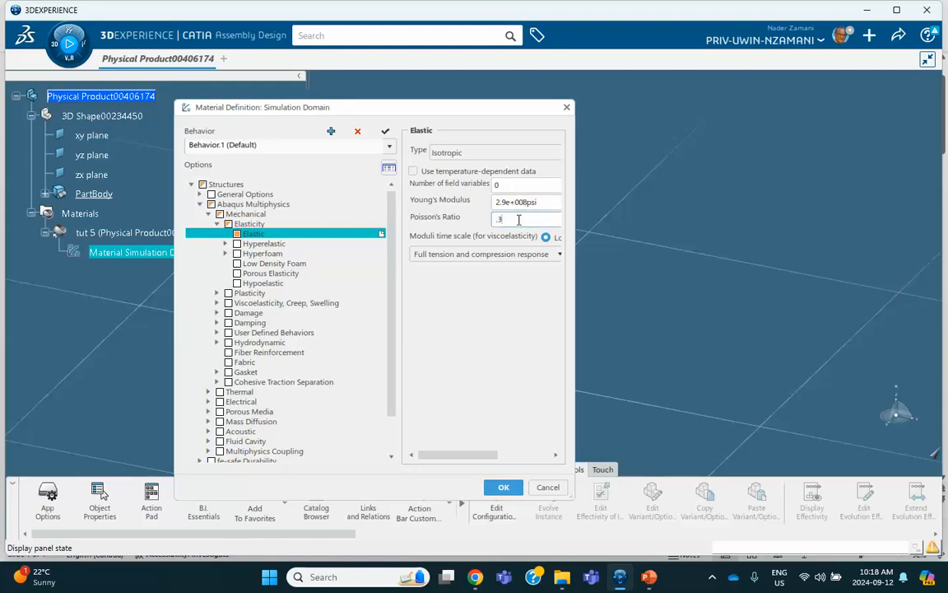
click(503, 488)
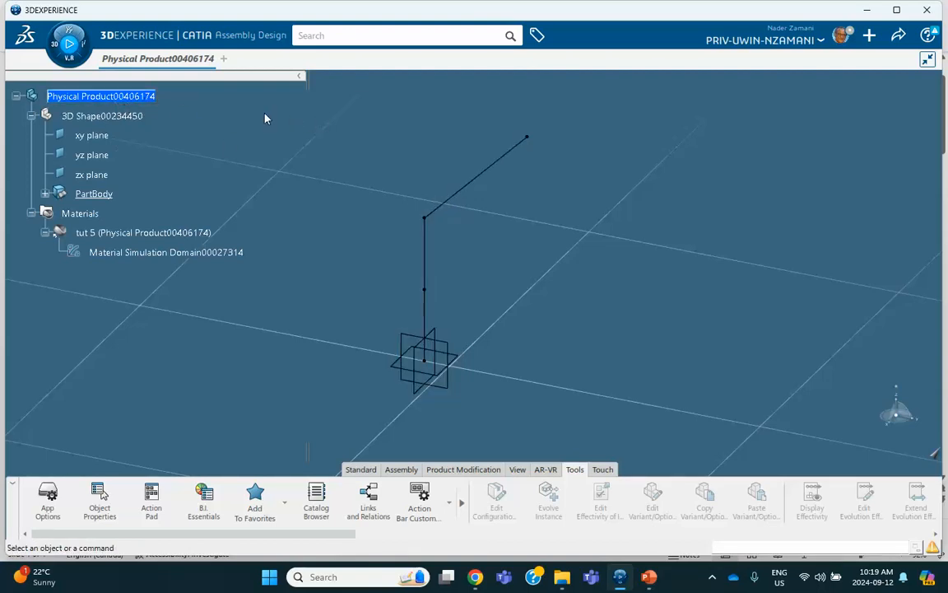
click(56, 48)
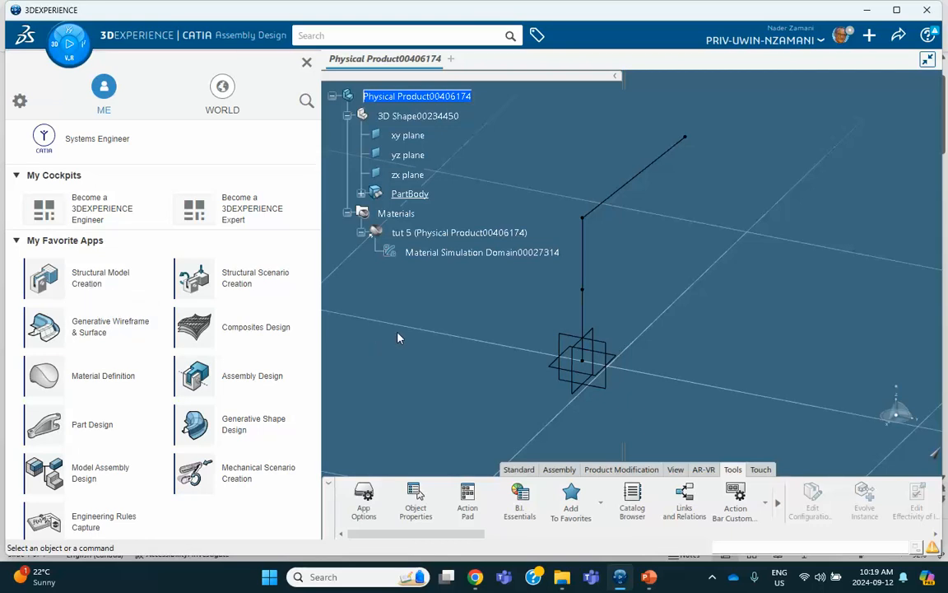
click(306, 65)
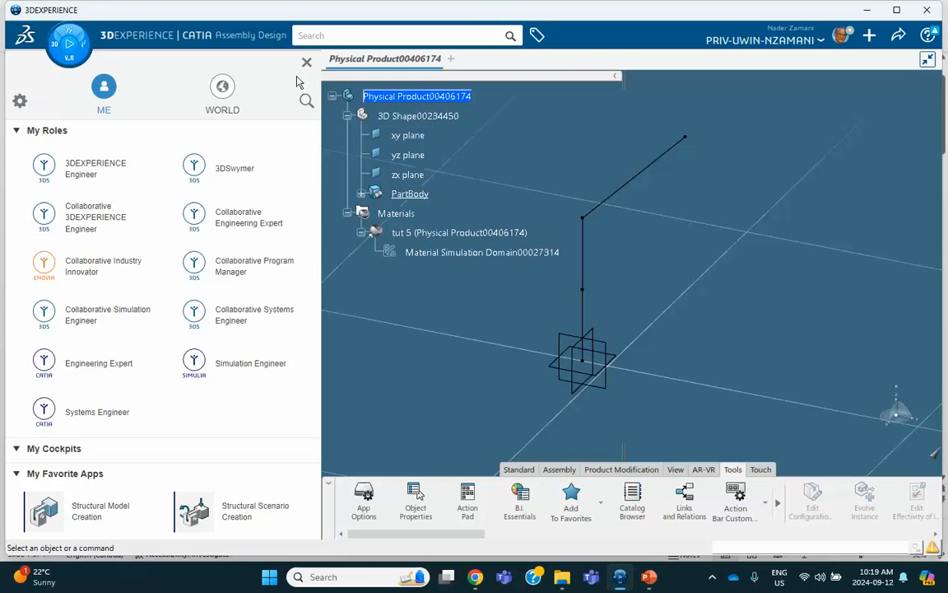
right_click(122, 94)
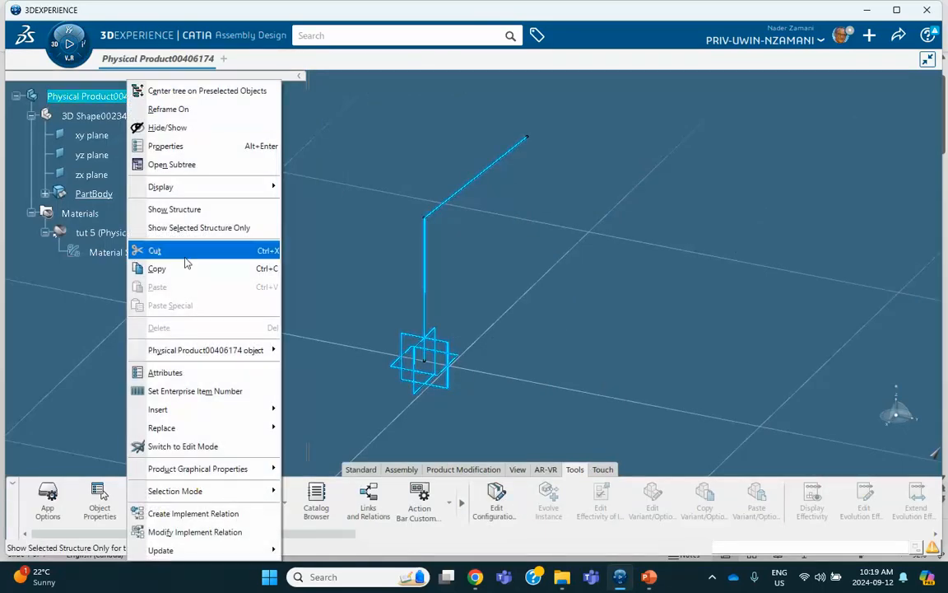
mouse_move(191, 410)
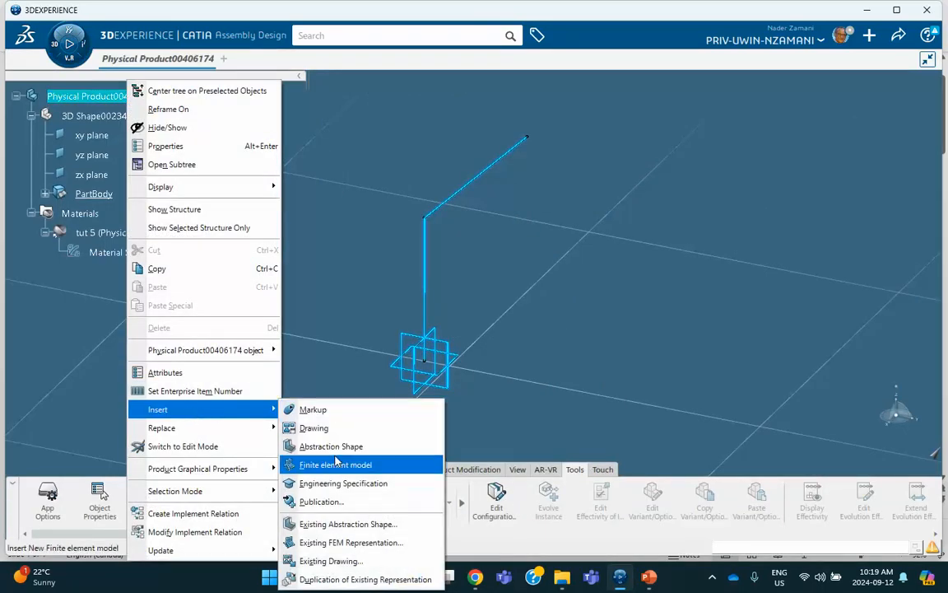
click(337, 471)
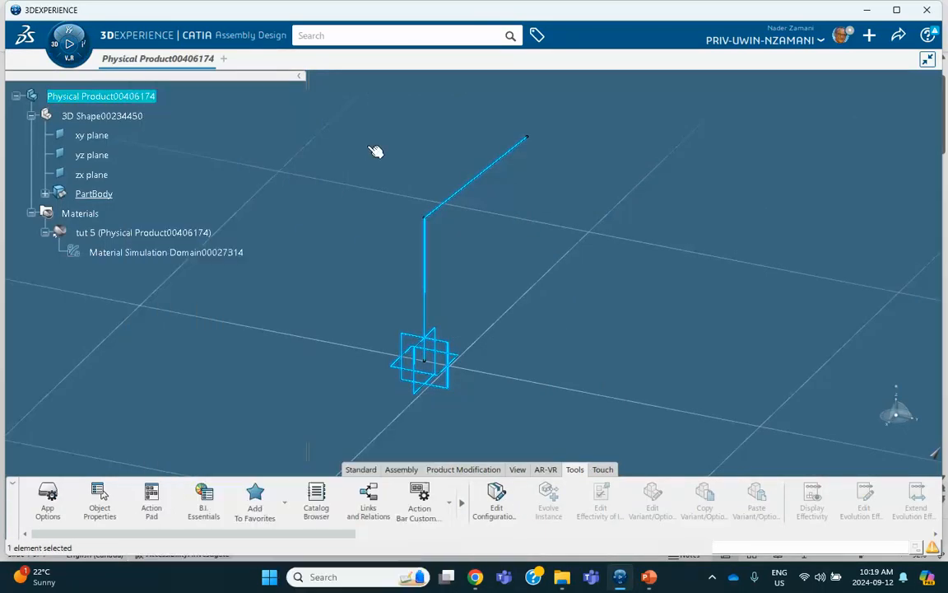
Step: Switch to the Structural Model Creation app and create an Empty FEM for the product without updating its structure
click(54, 45)
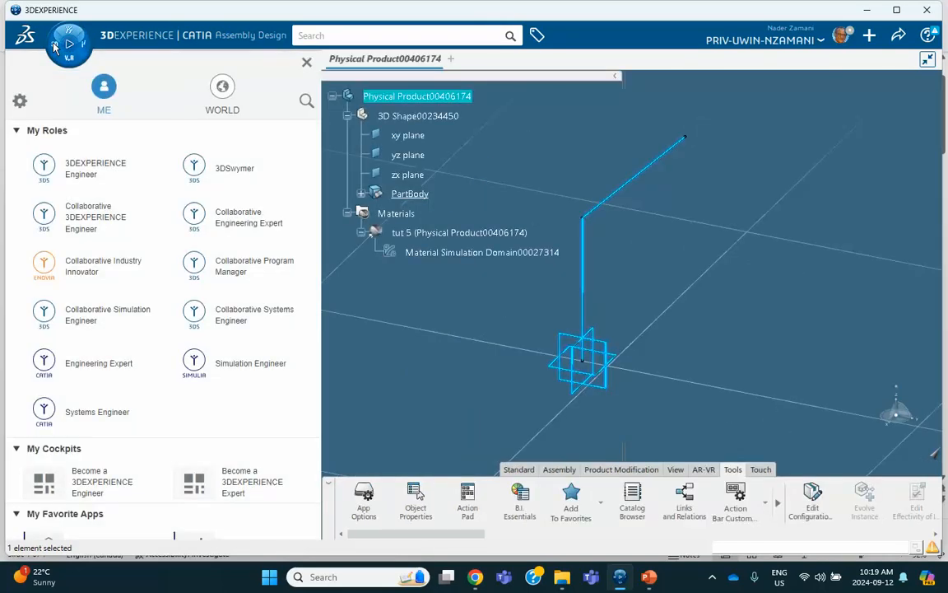
scroll(72, 339, down, 5)
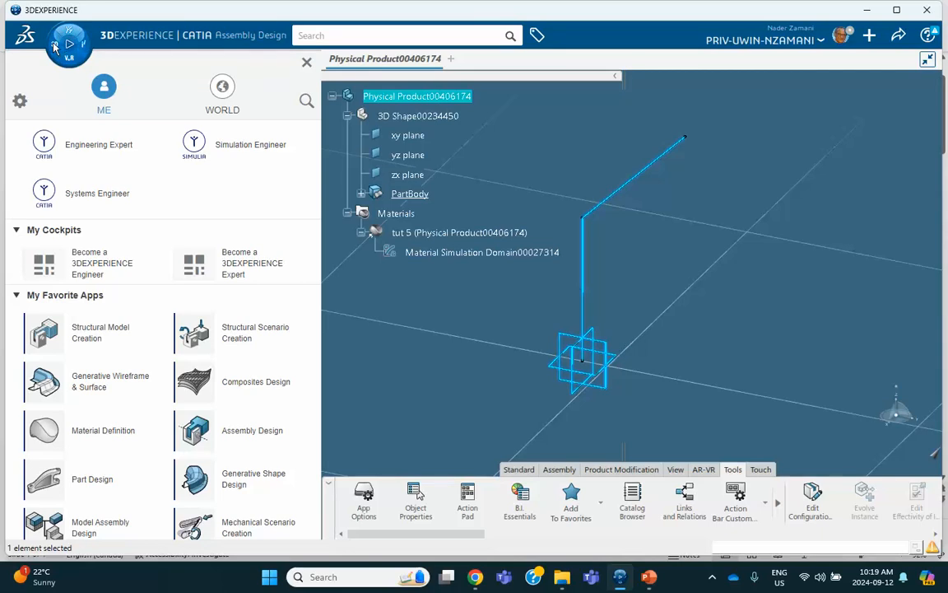
click(86, 333)
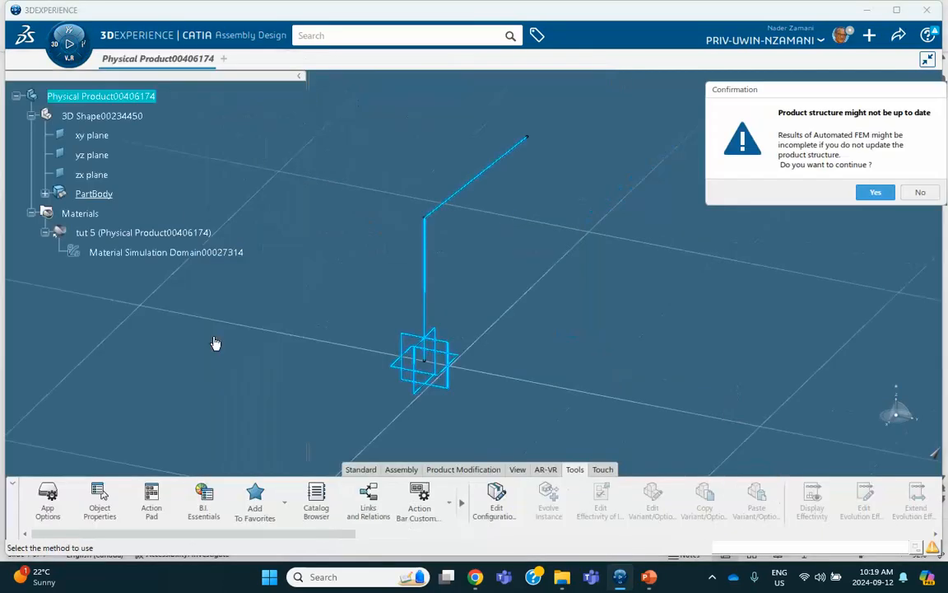
click(871, 192)
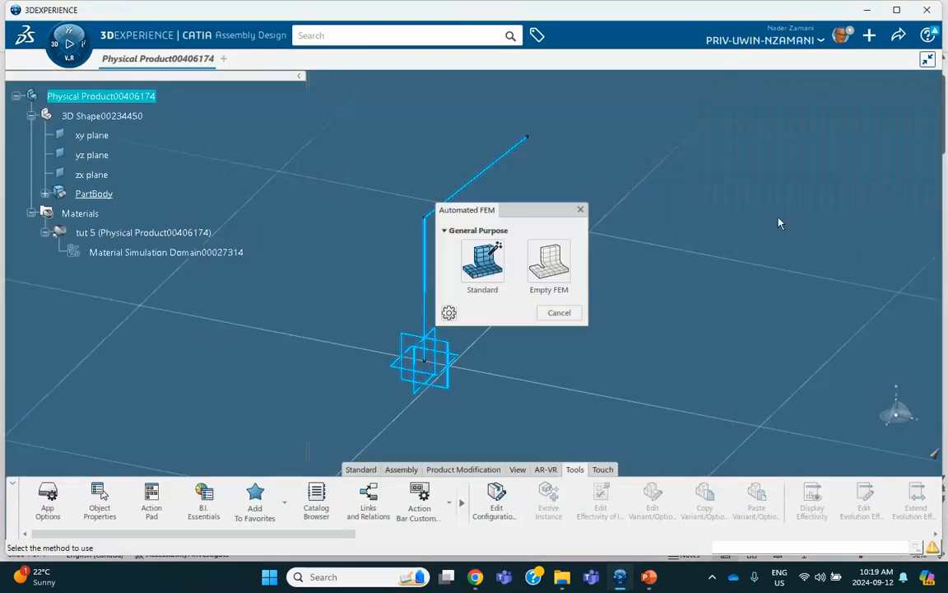
click(550, 260)
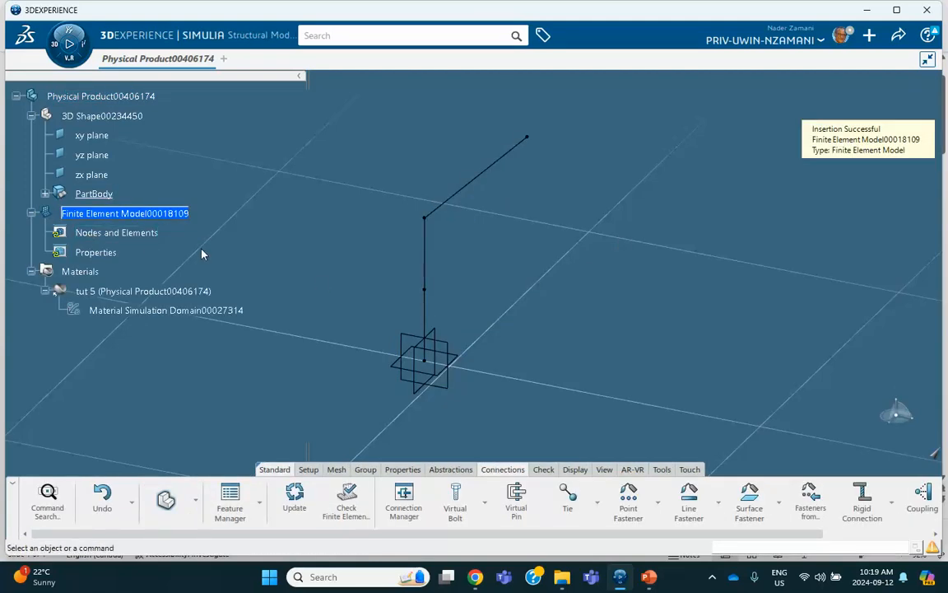
Step: Create a linear beam mesh on the lowest vertical line with a 1 in mesh size and no constraint capture
click(337, 470)
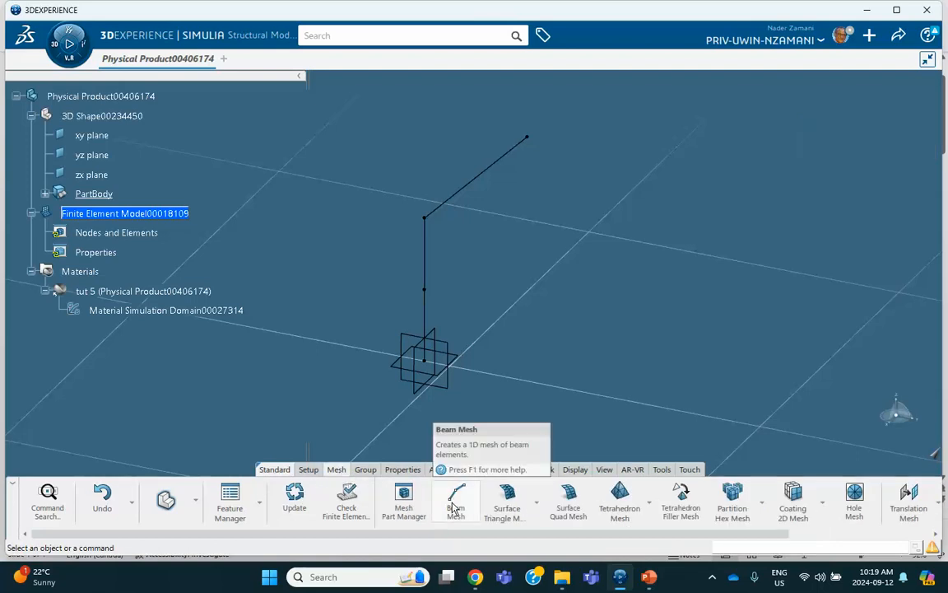
click(455, 504)
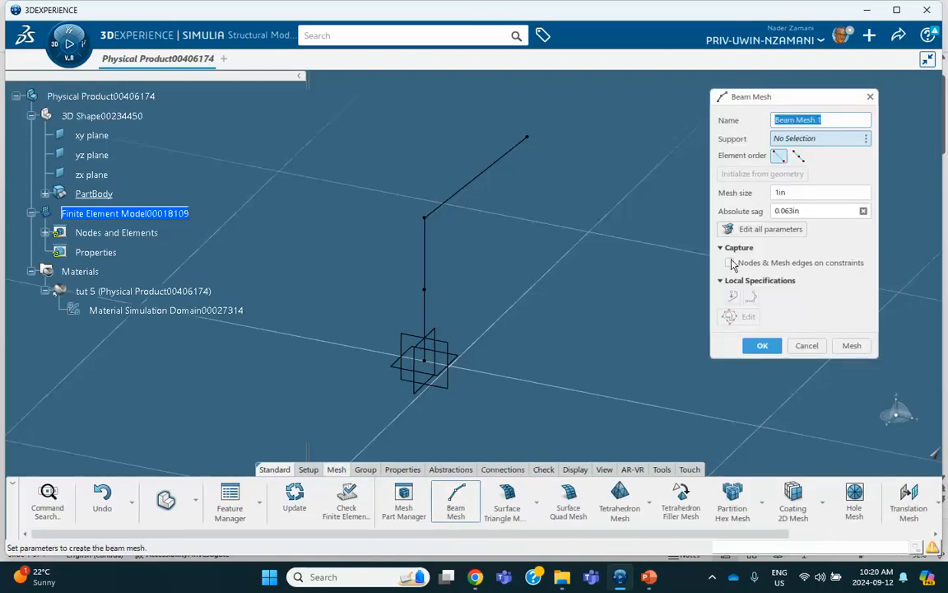
click(729, 261)
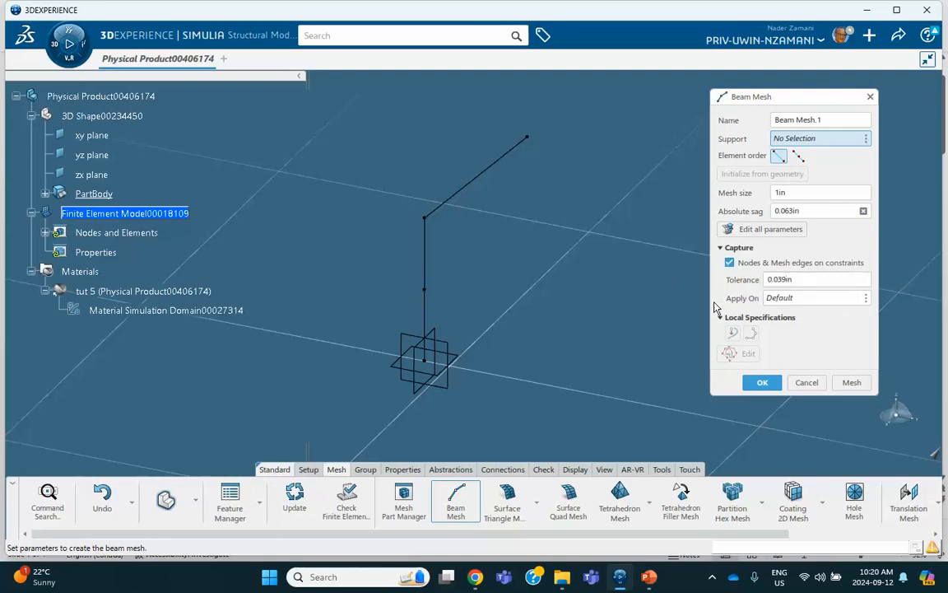
click(729, 262)
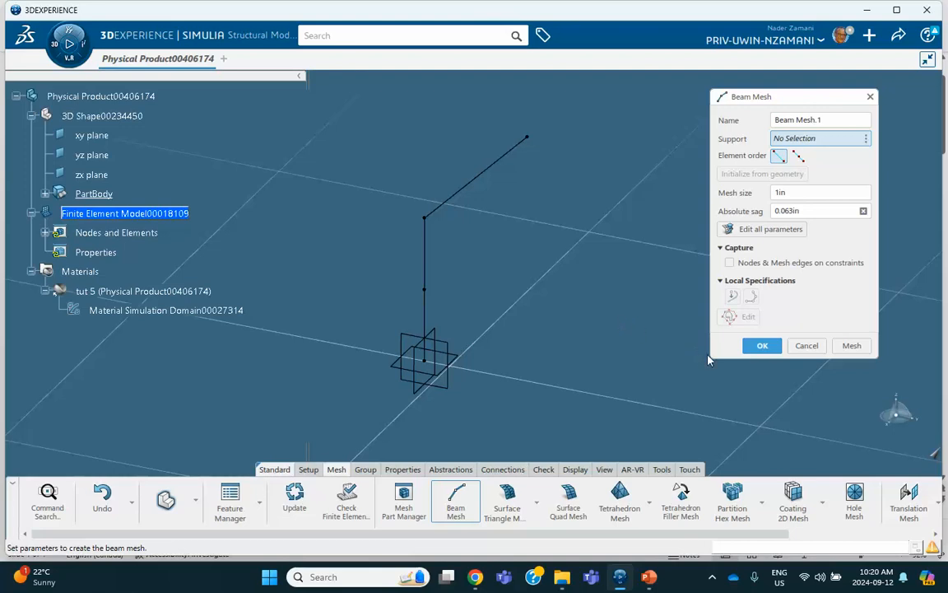
click(424, 319)
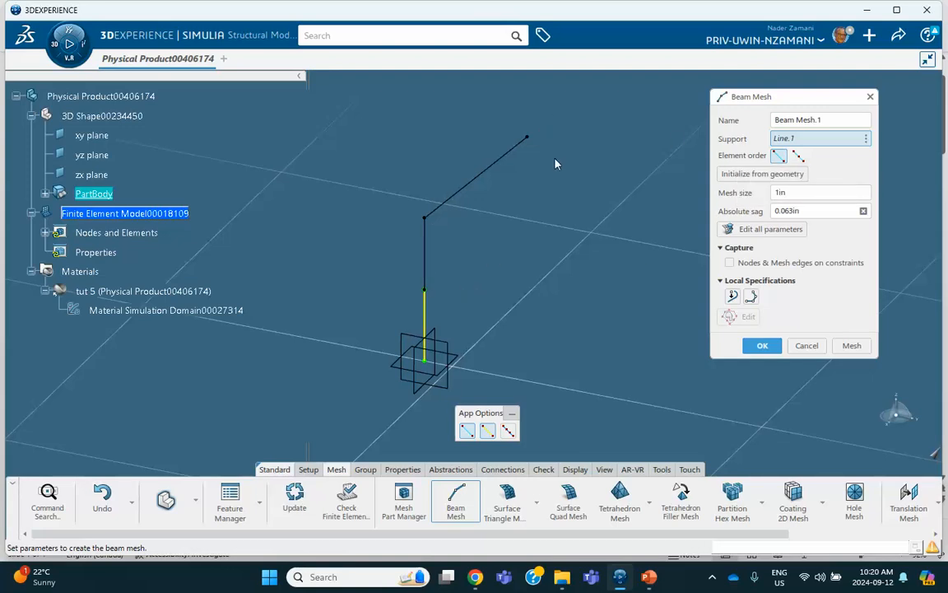
click(762, 347)
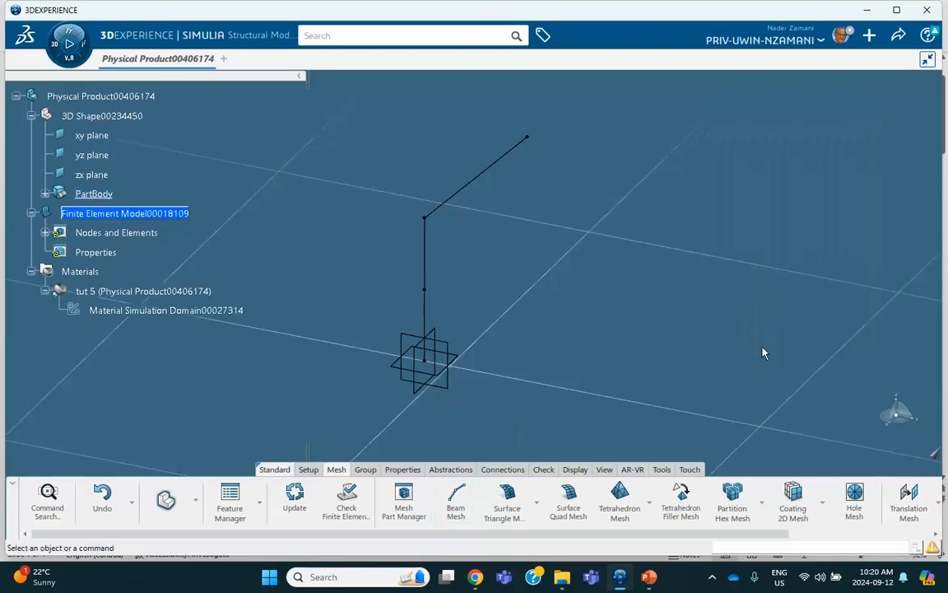
click(45, 232)
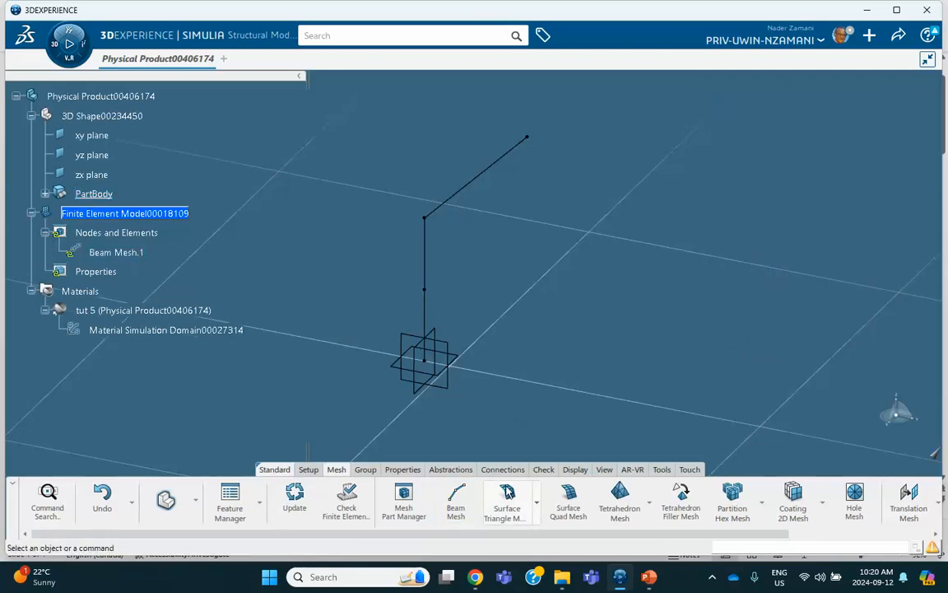
Step: Create linear beam meshes with a 1 in mesh size on the upper vertical line and the slanted line, and update all meshes
click(455, 501)
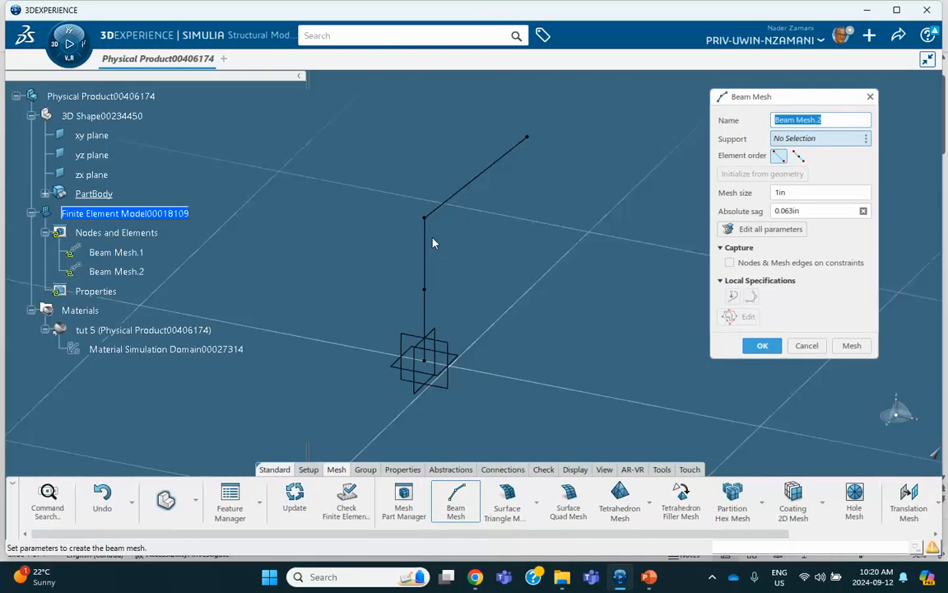
click(425, 251)
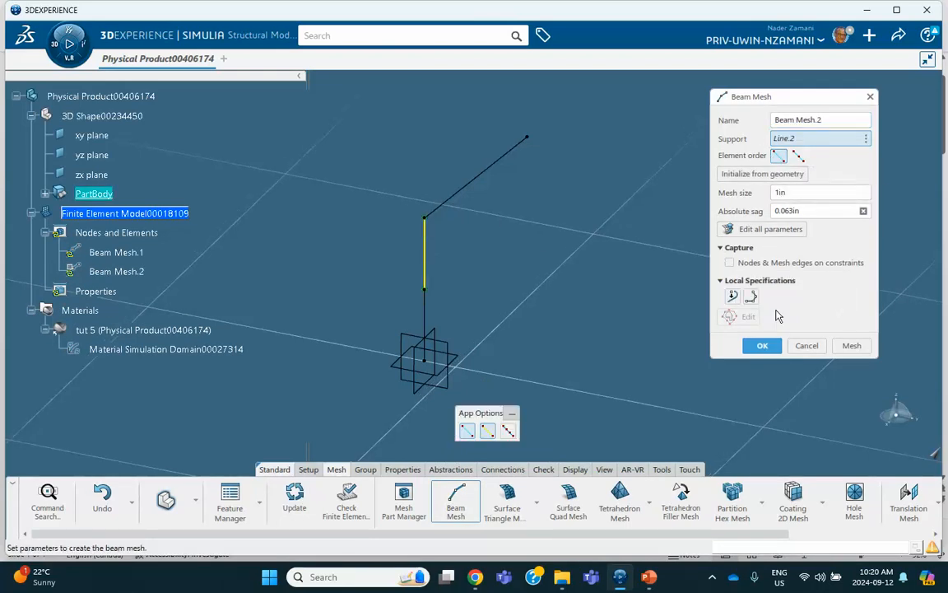
click(763, 346)
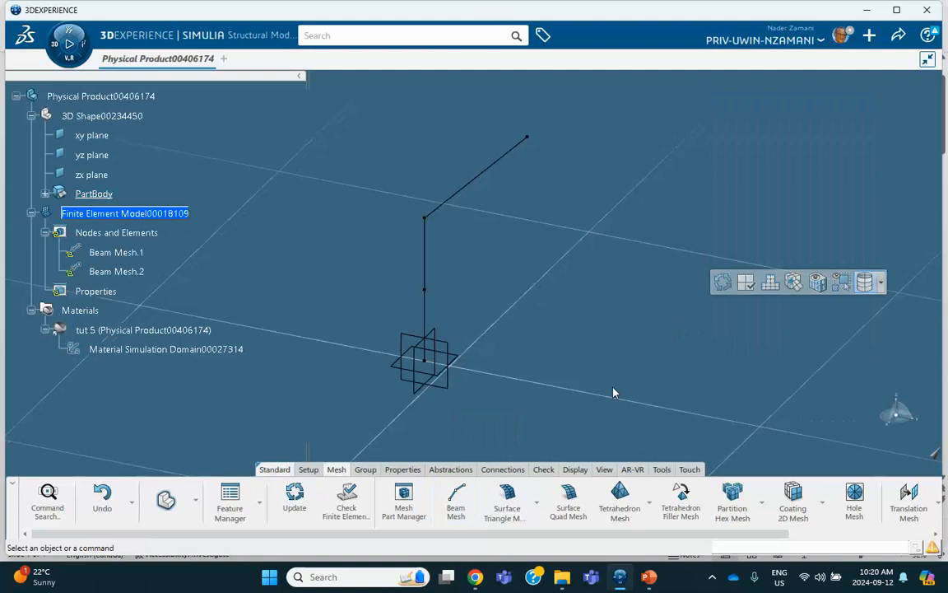
click(491, 178)
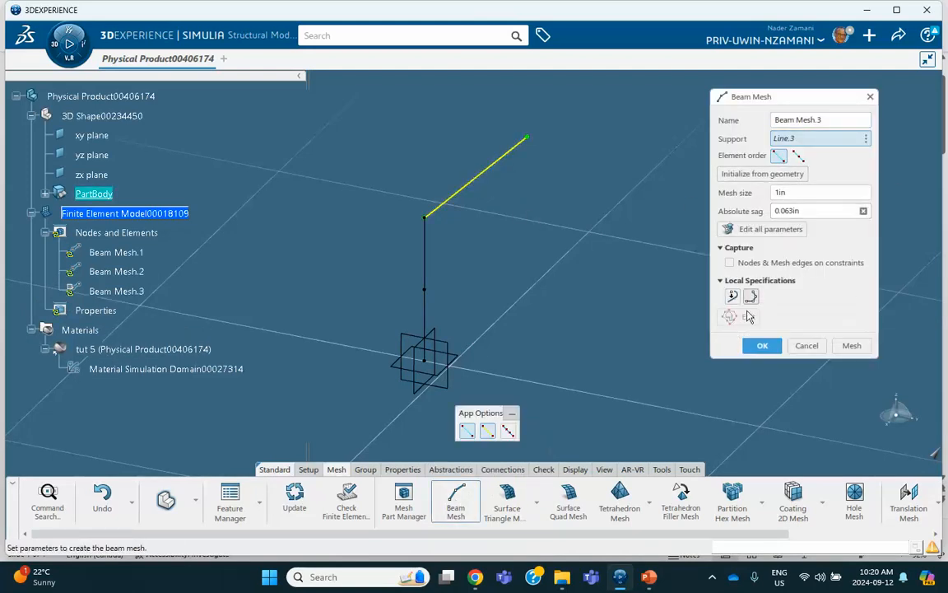
click(762, 346)
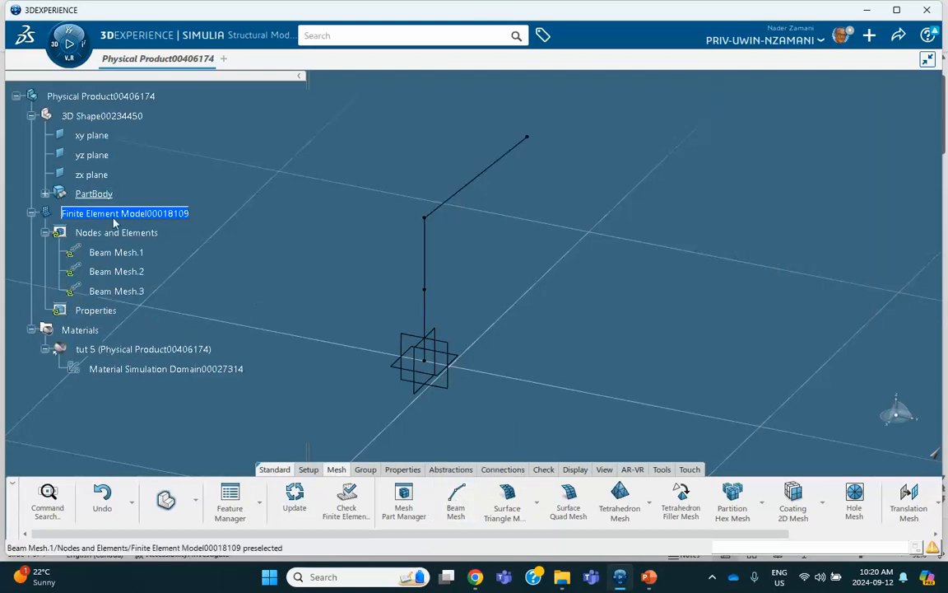
click(295, 497)
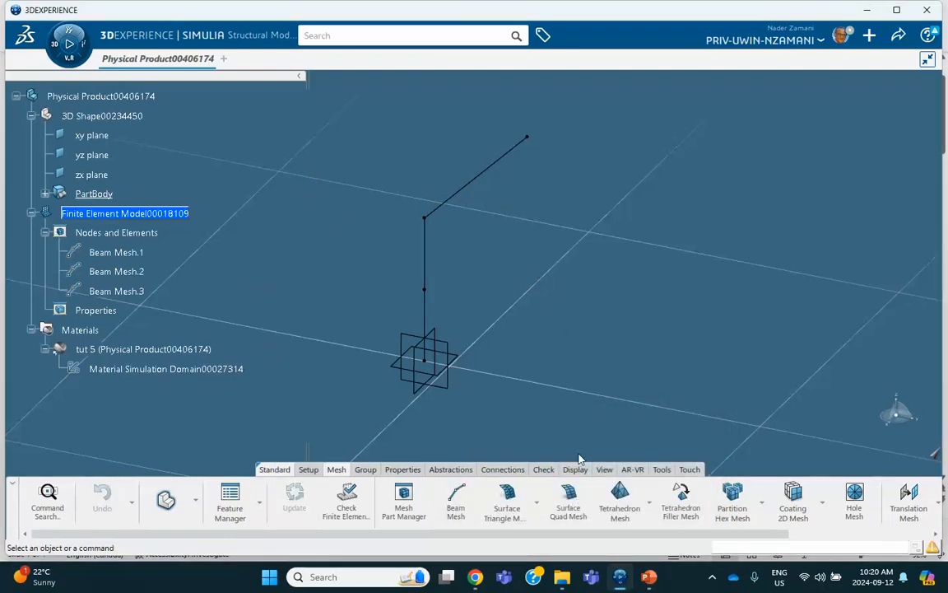
Step: Check the available beam rendering styles in the display preferences
click(579, 472)
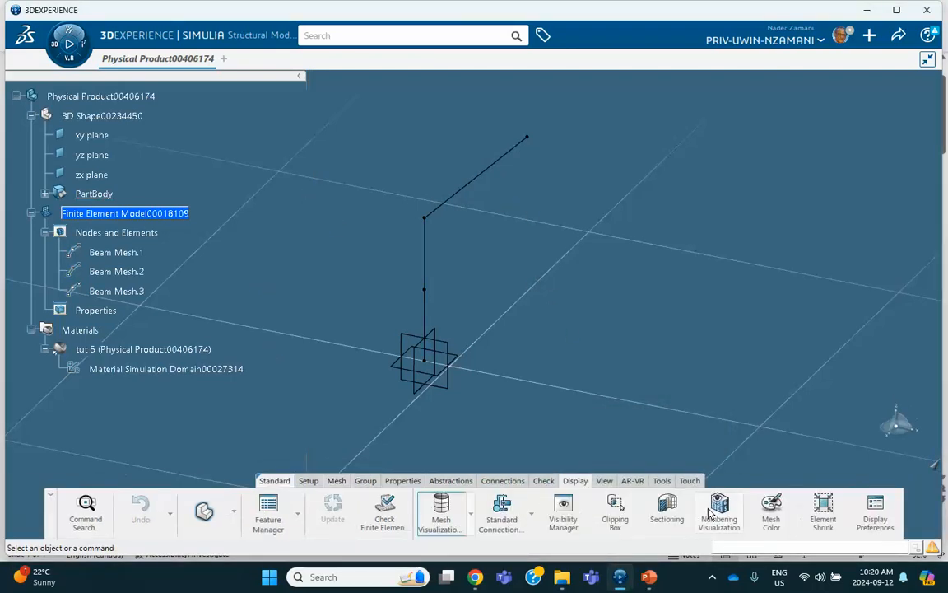
click(875, 512)
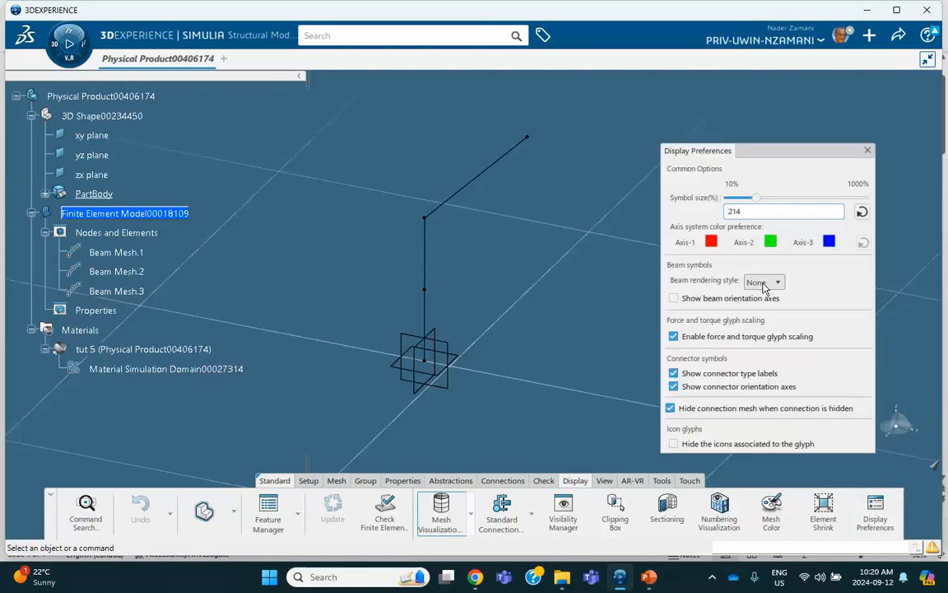
click(764, 284)
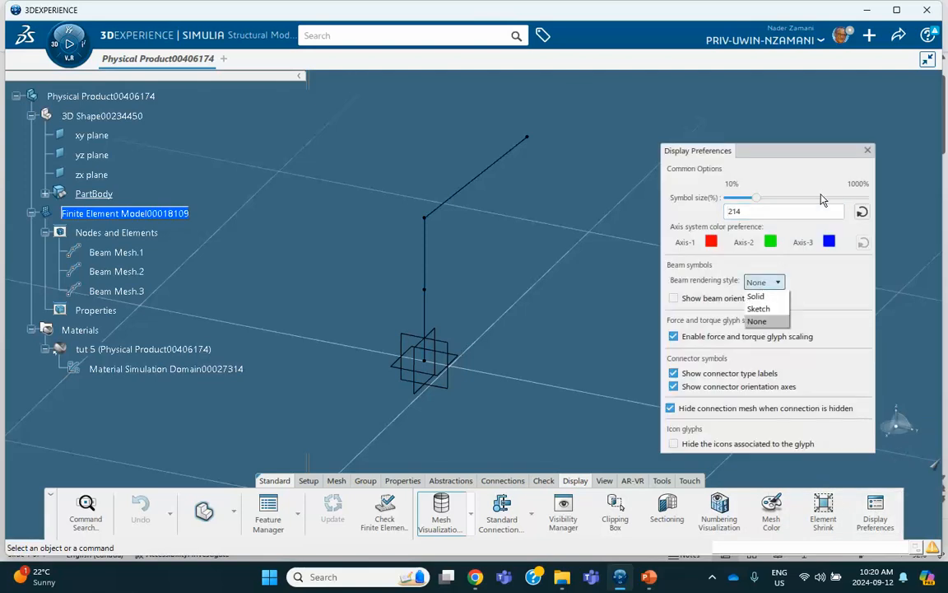
click(867, 150)
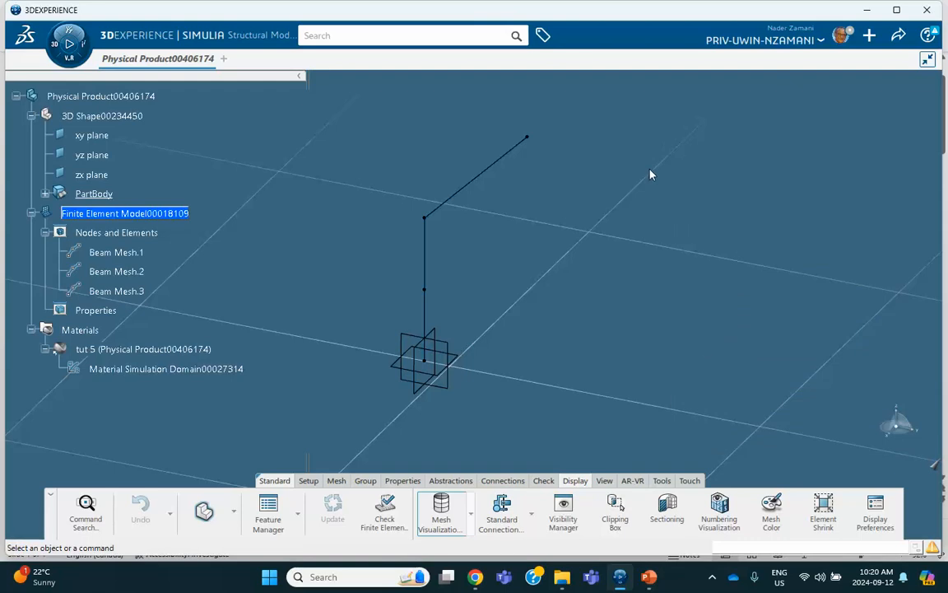
Step: Hide all shapes with the Visibility Manager and examine the beam mesh elements around the frame's joints
right_click(601, 241)
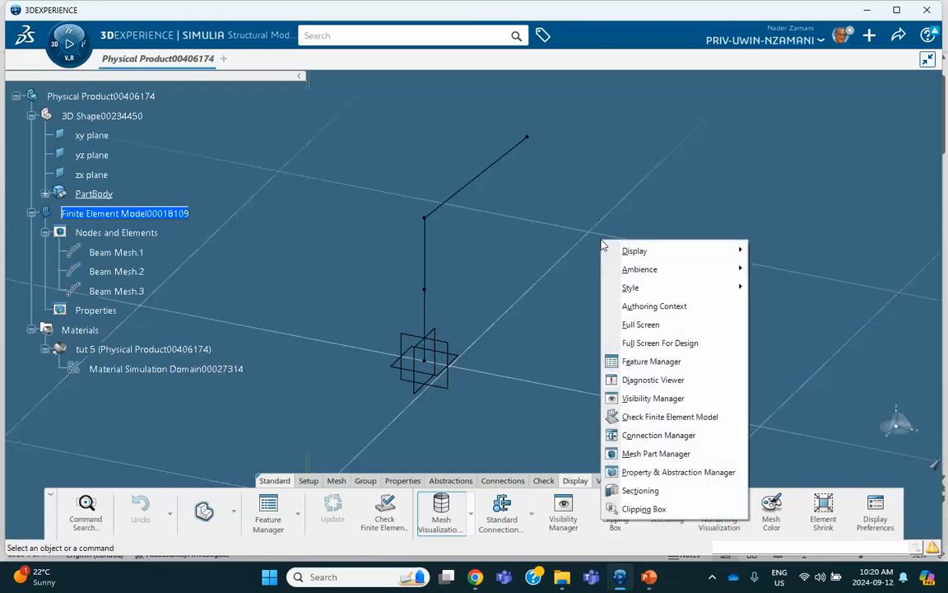
click(633, 399)
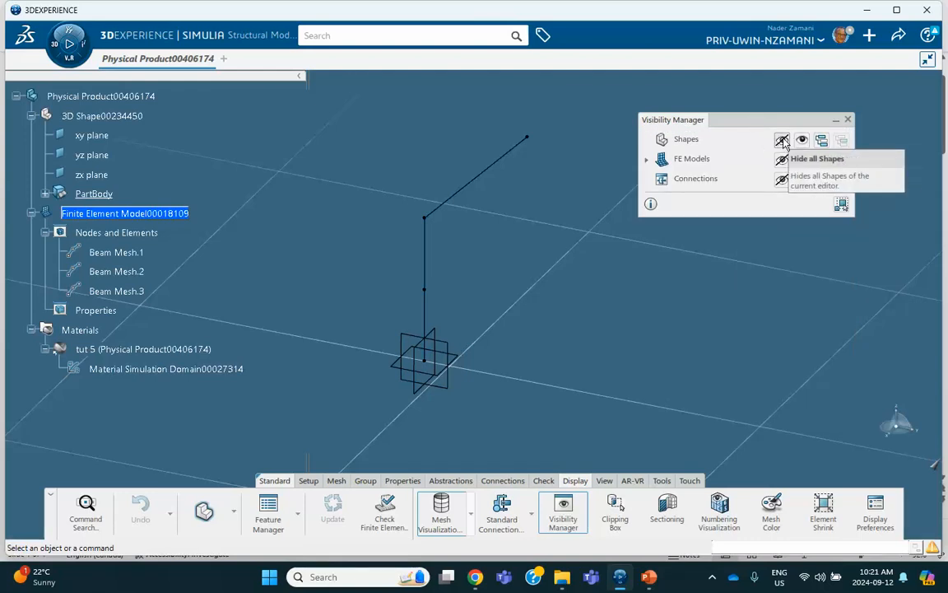
click(783, 142)
middle_drag(580, 359, 535, 226)
middle_drag(468, 243, 505, 317)
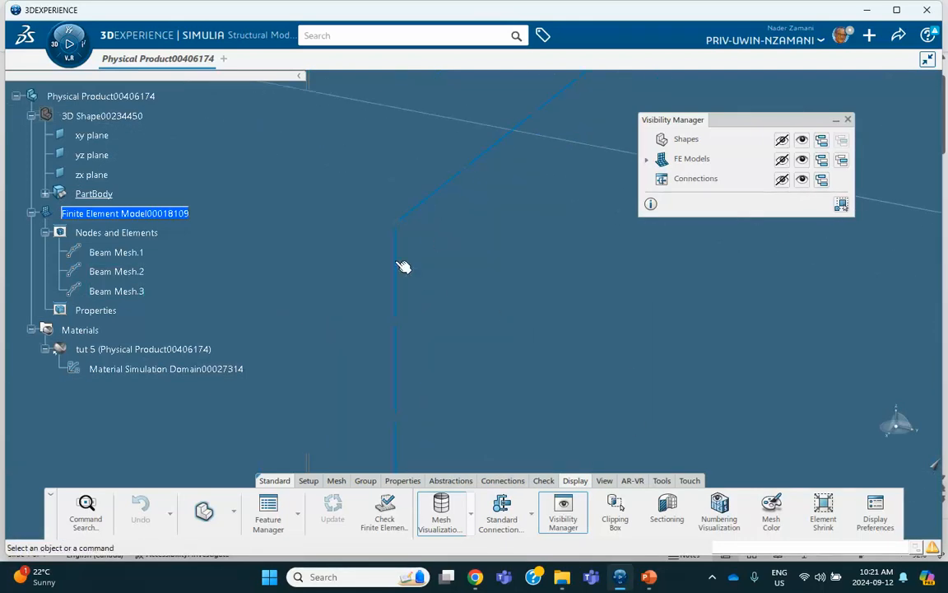
middle_drag(509, 243, 500, 344)
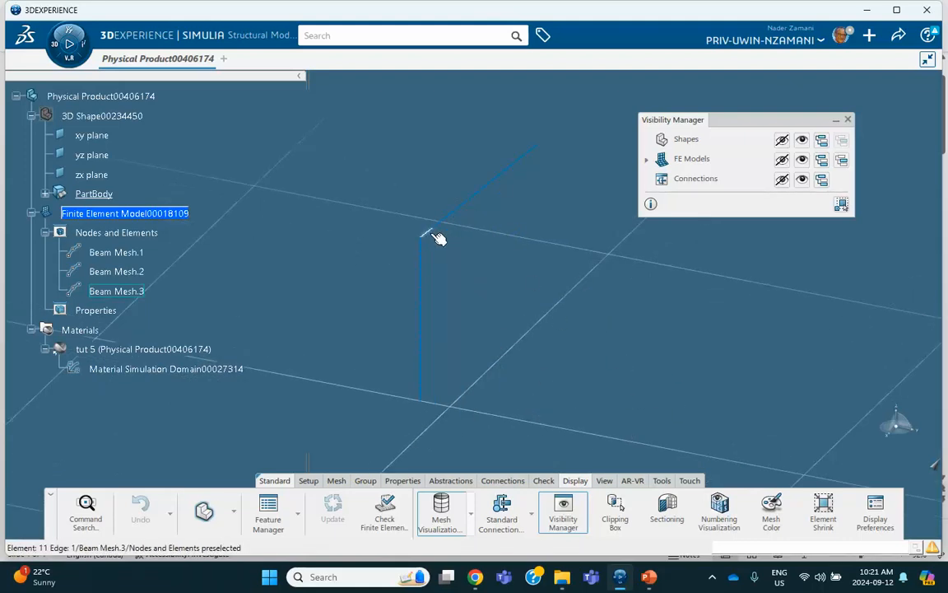
mouse_move(436, 239)
middle_down()
mouse_move(449, 250)
mouse_move(436, 229)
middle_up()
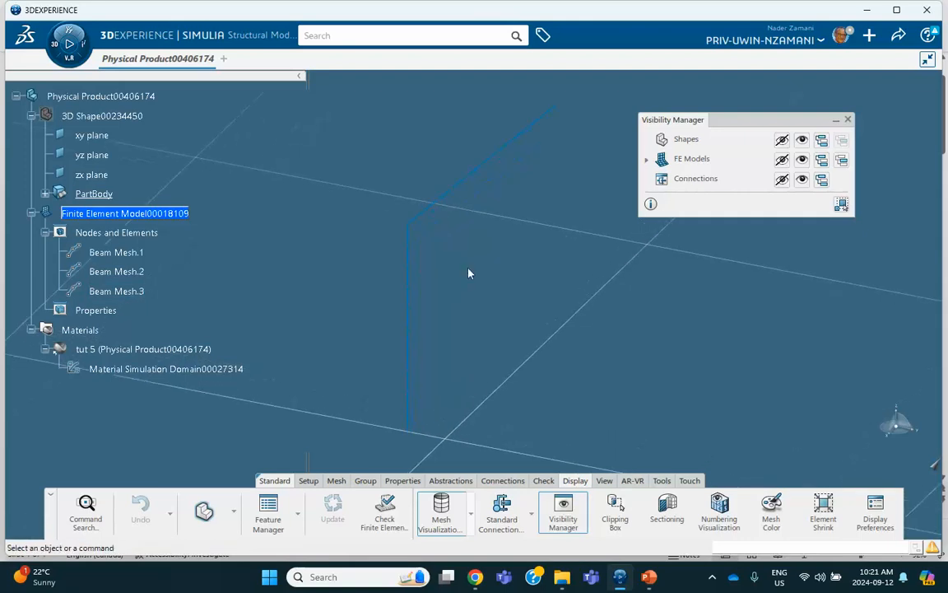
Step: Examine the mesh along the upper and vertical beams with Numbering Visualization set to Node, and close it without adding labels
click(719, 510)
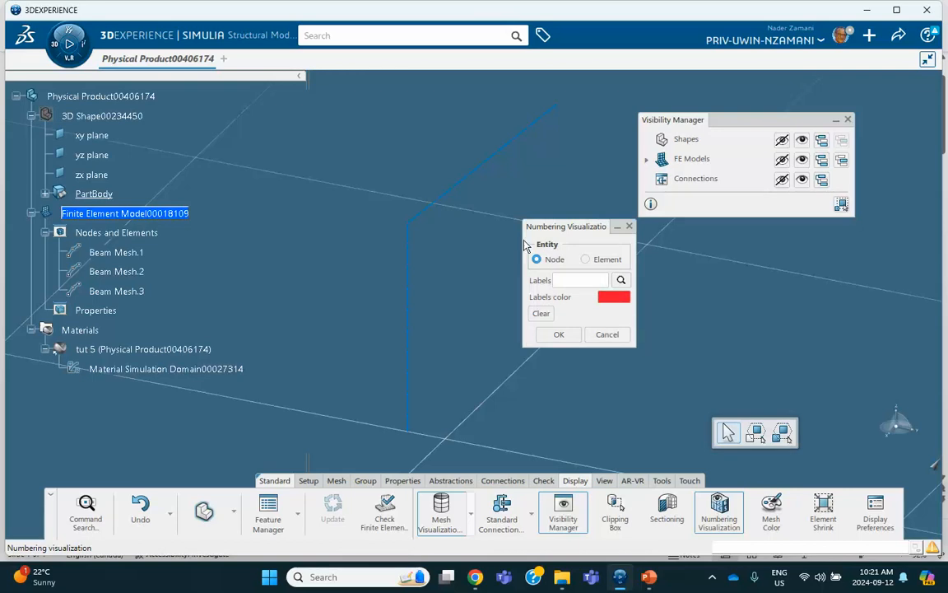
middle_drag(462, 252, 443, 204)
middle_drag(388, 235, 433, 252)
middle_drag(369, 315, 431, 266)
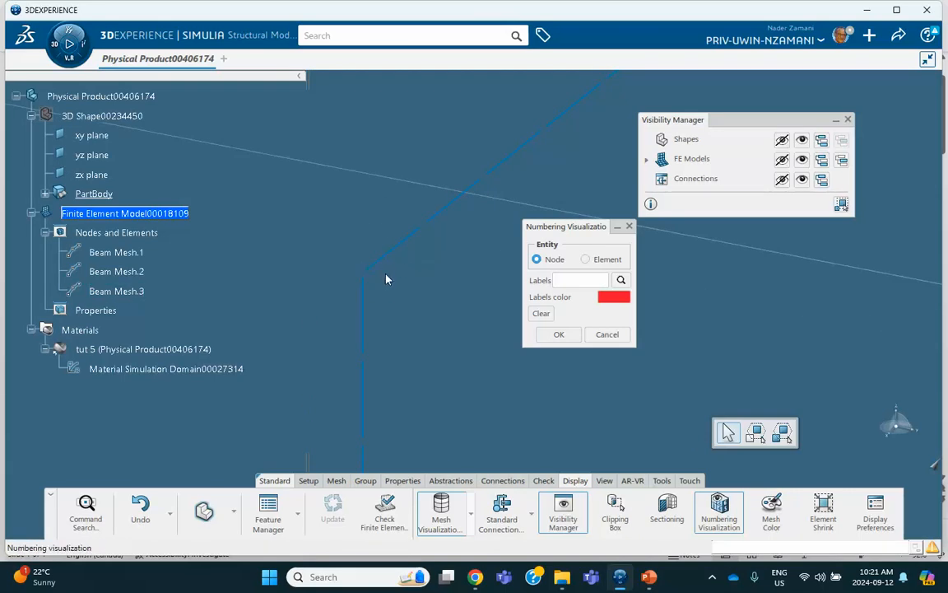
middle_drag(387, 358, 362, 211)
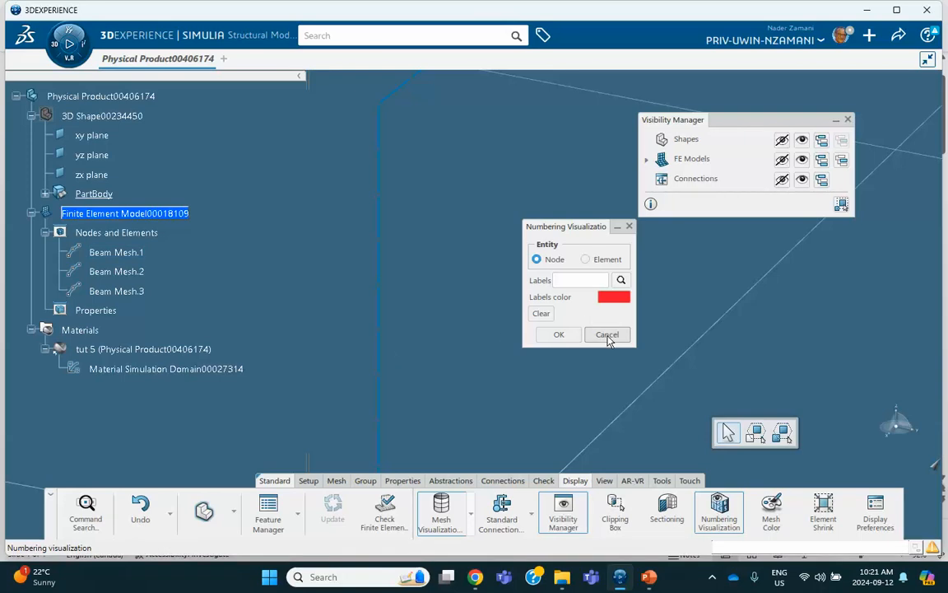
click(559, 334)
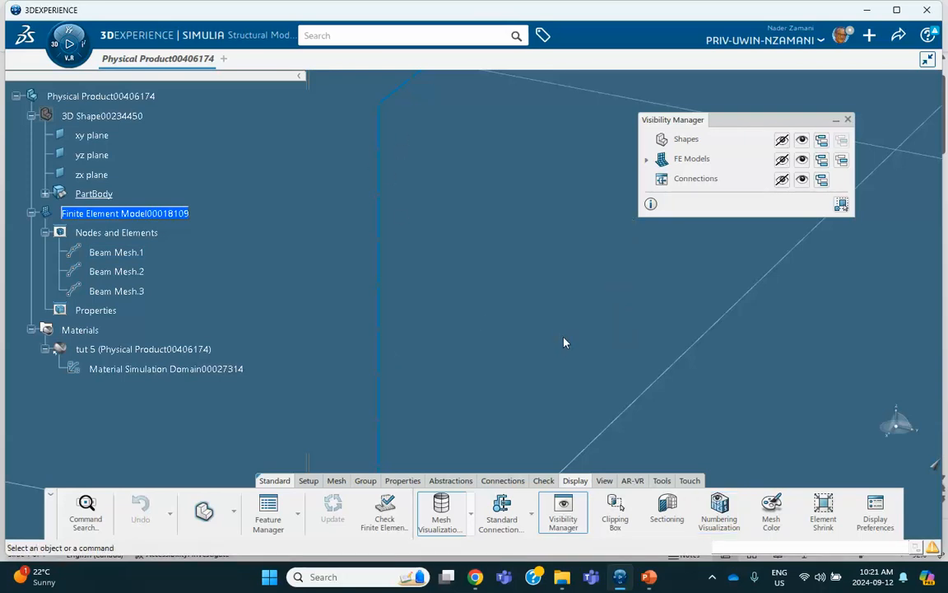
Step: Show all shapes again and bring the whole frame into view
middle_drag(525, 284, 508, 335)
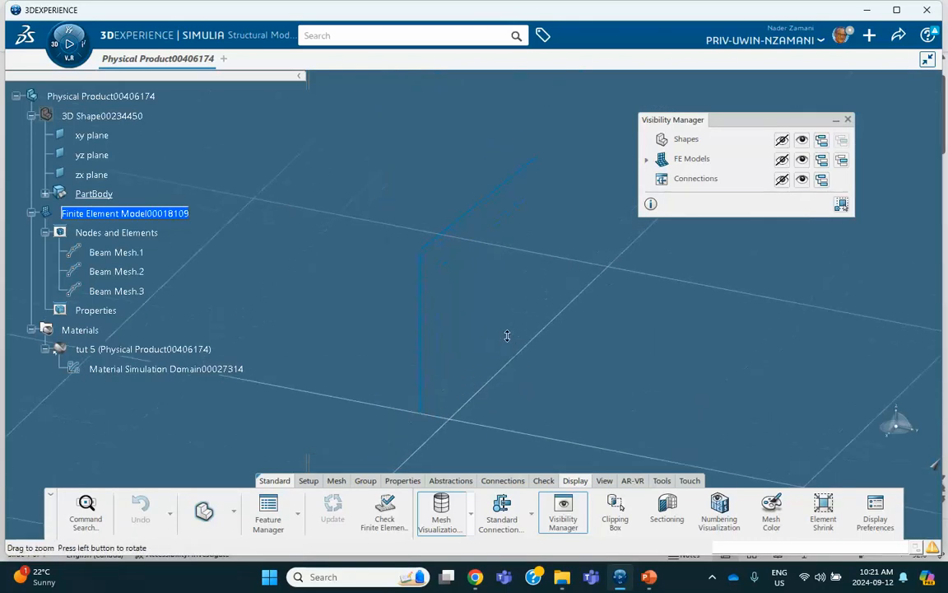
click(802, 140)
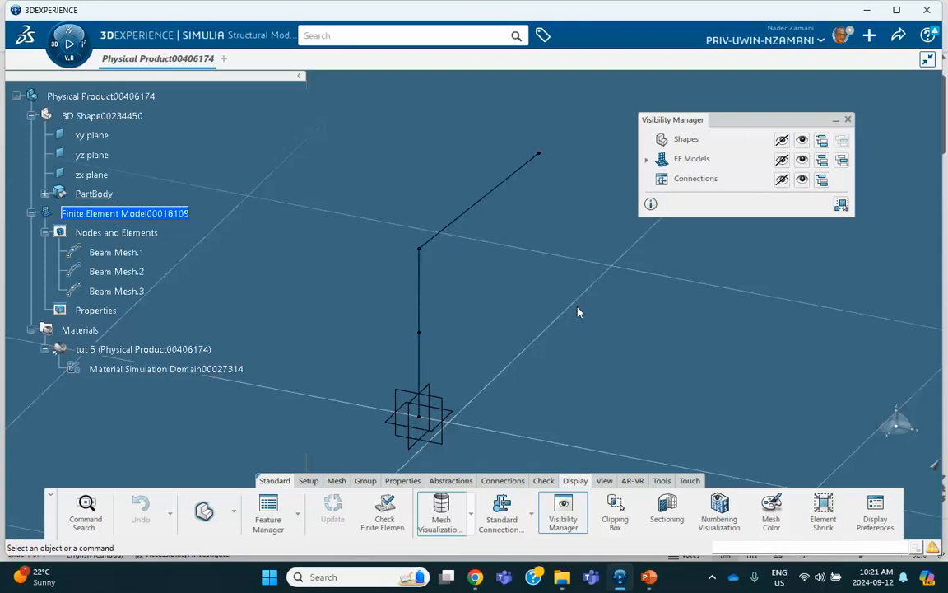
middle_drag(555, 281, 537, 236)
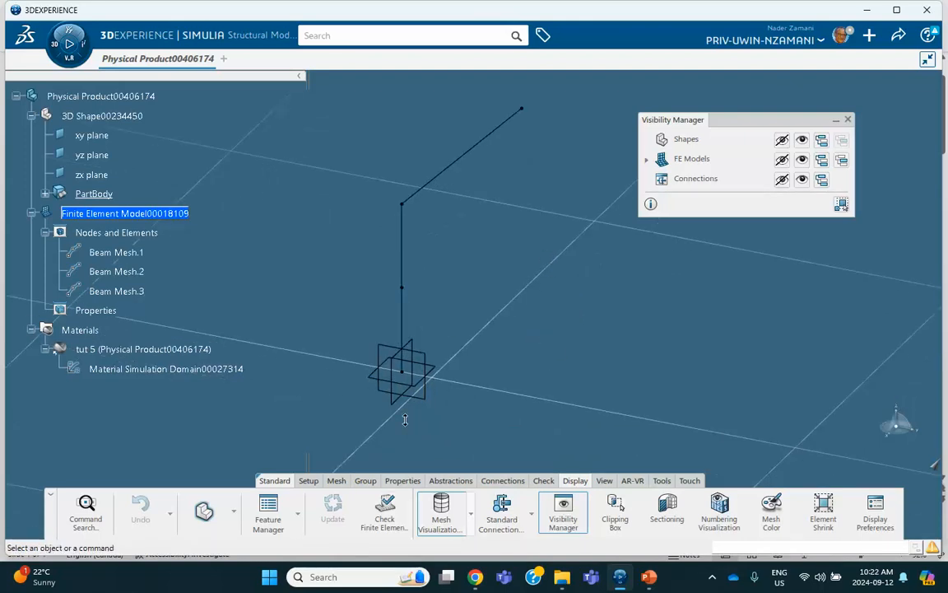
Step: Create a circular beam profile with a radius of .5
click(403, 481)
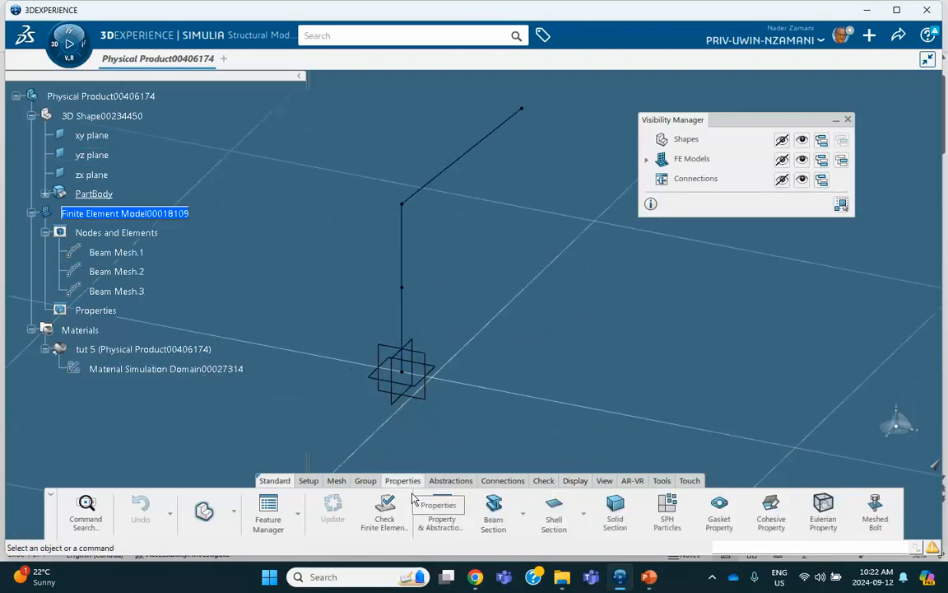
click(522, 512)
click(496, 451)
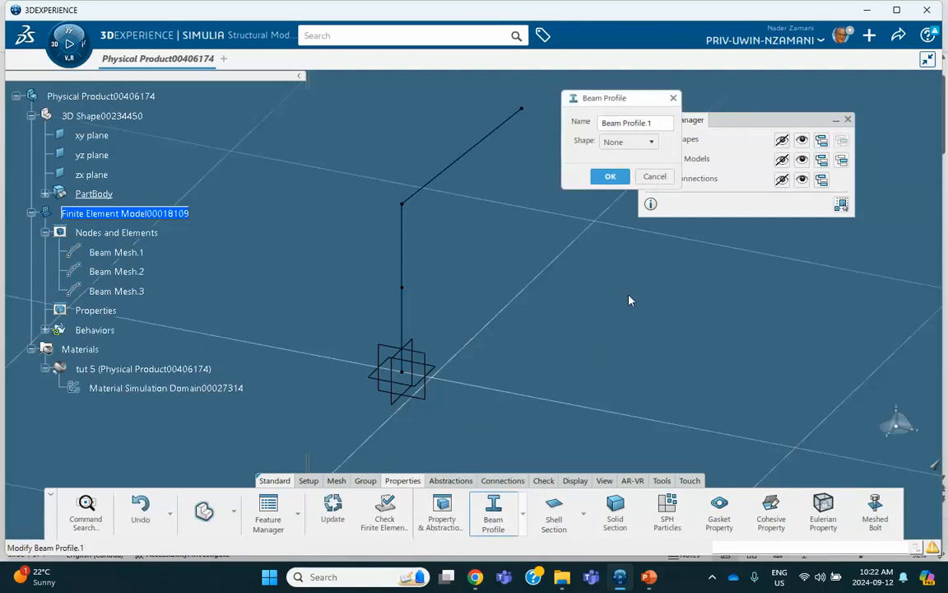
drag(645, 102, 543, 235)
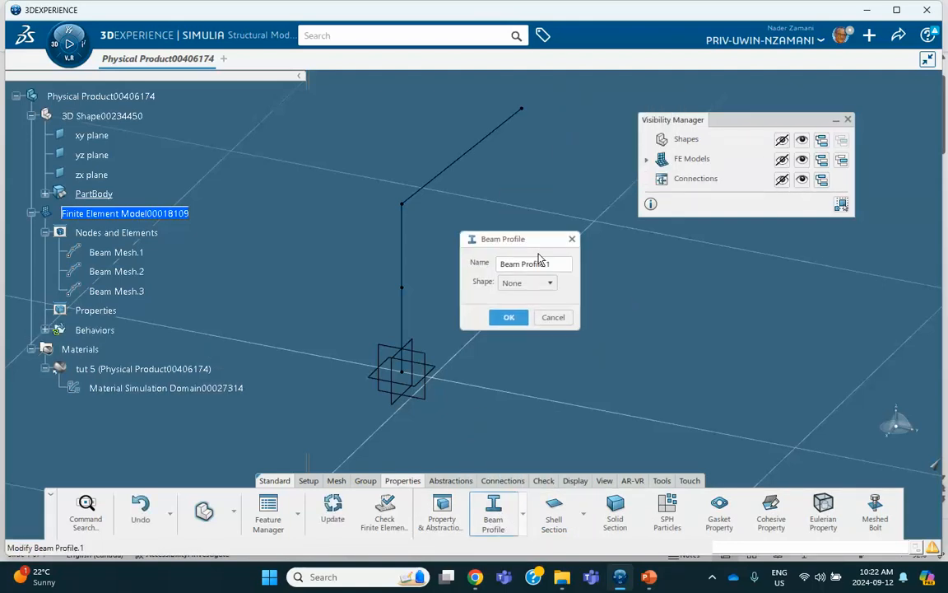
click(533, 283)
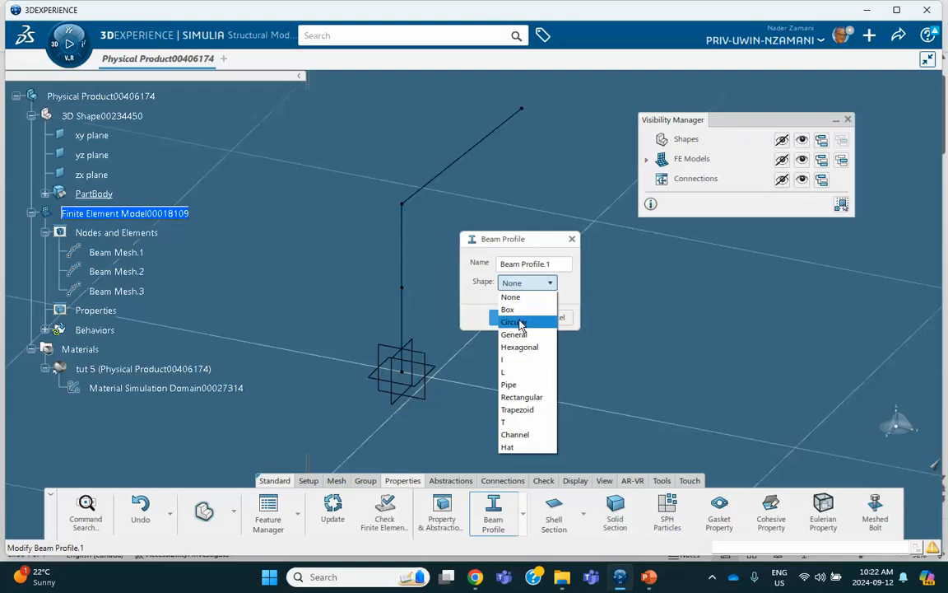
click(523, 319)
drag(537, 304, 472, 303)
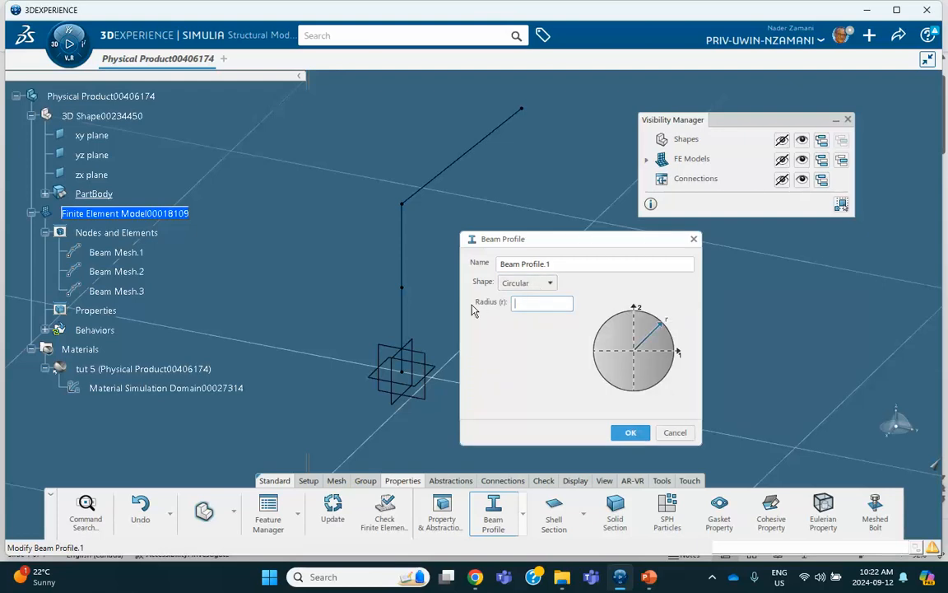
text(.5)
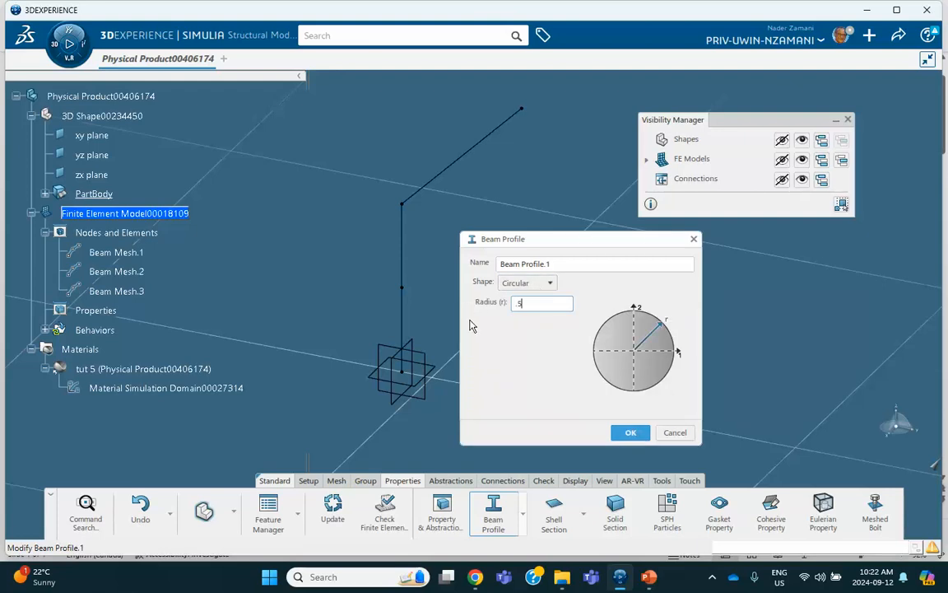
click(643, 434)
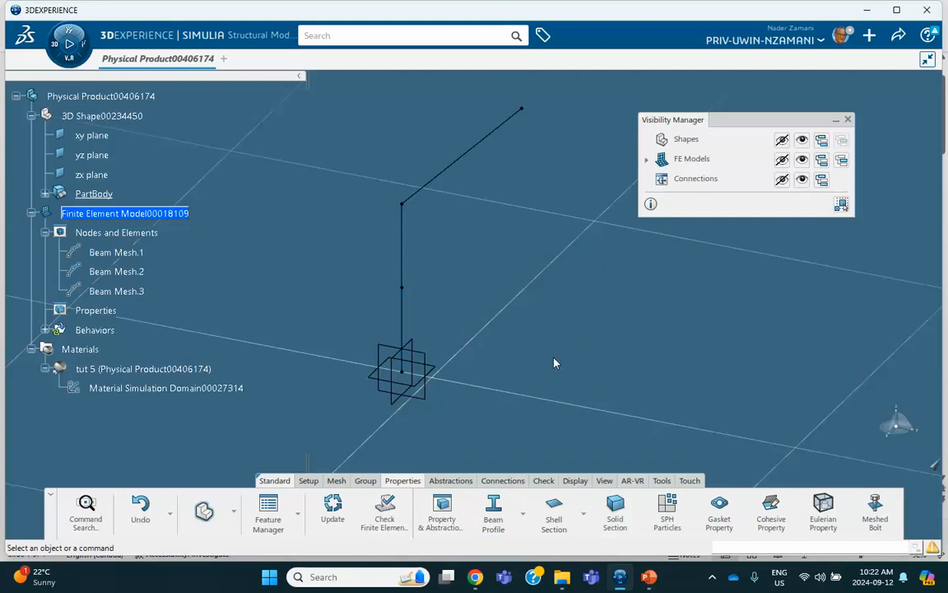
Step: Create a beam section supported on Beam Mesh.1, Beam Mesh.2 and Beam Mesh.3, using Beam Profile.1
click(522, 513)
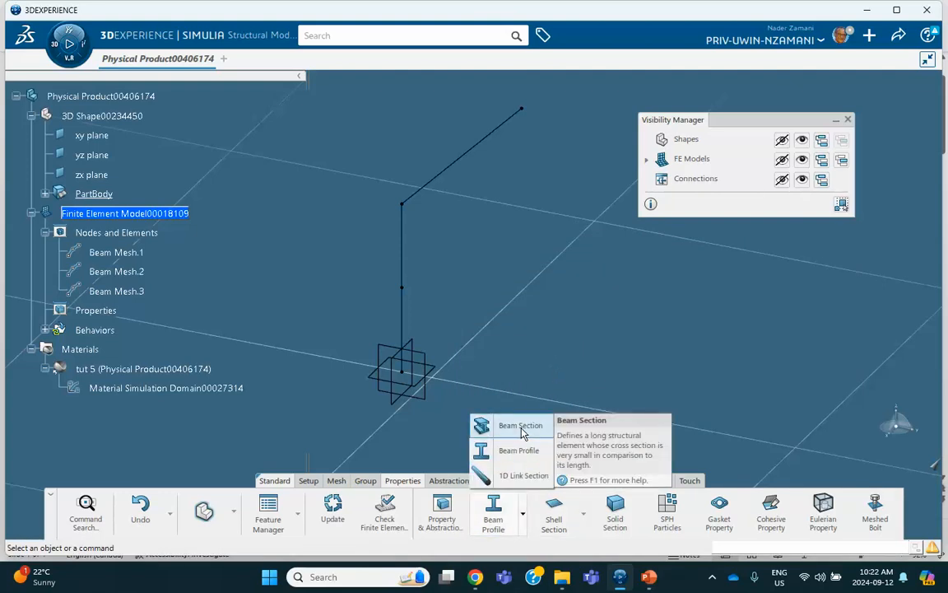
click(521, 430)
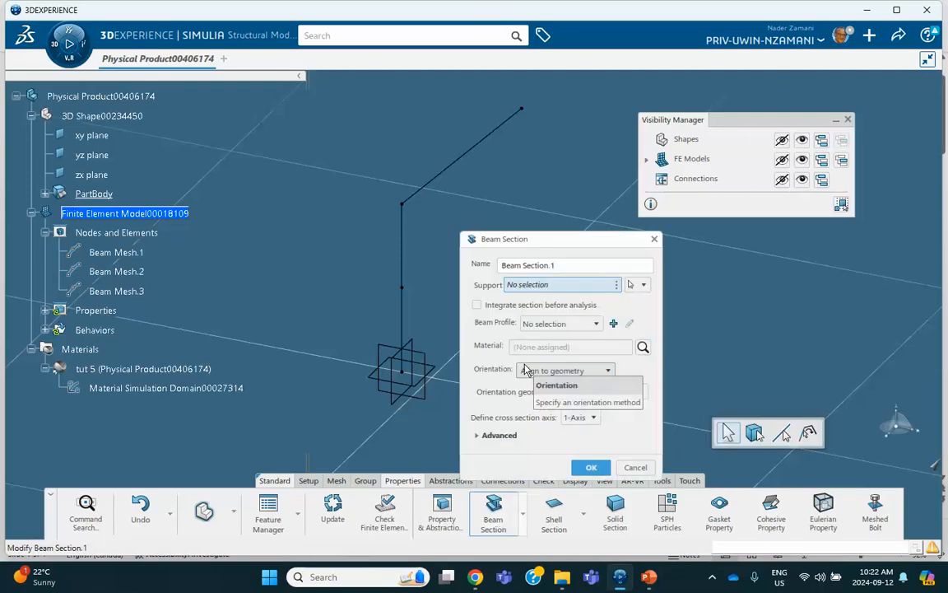
drag(554, 244, 625, 167)
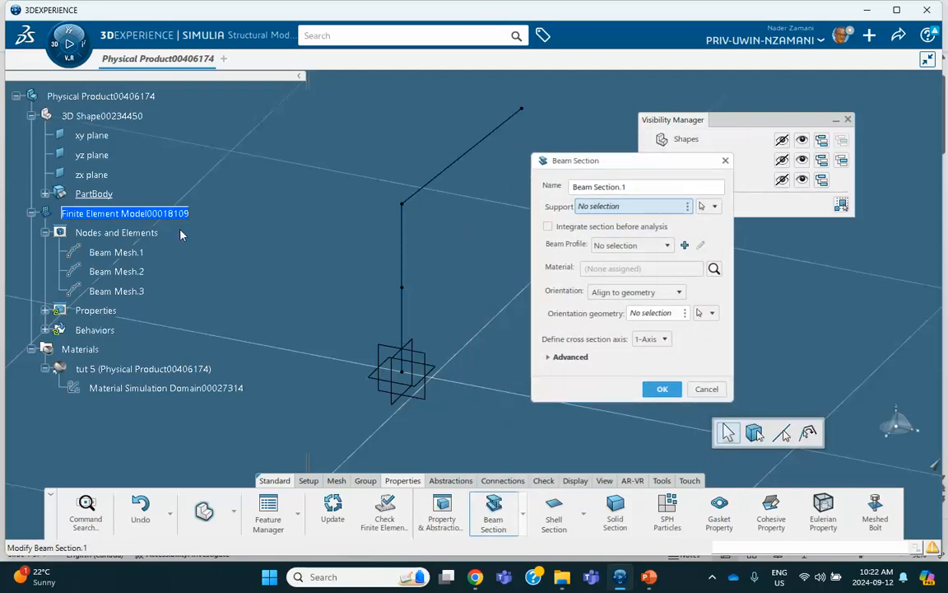
click(115, 253)
click(117, 271)
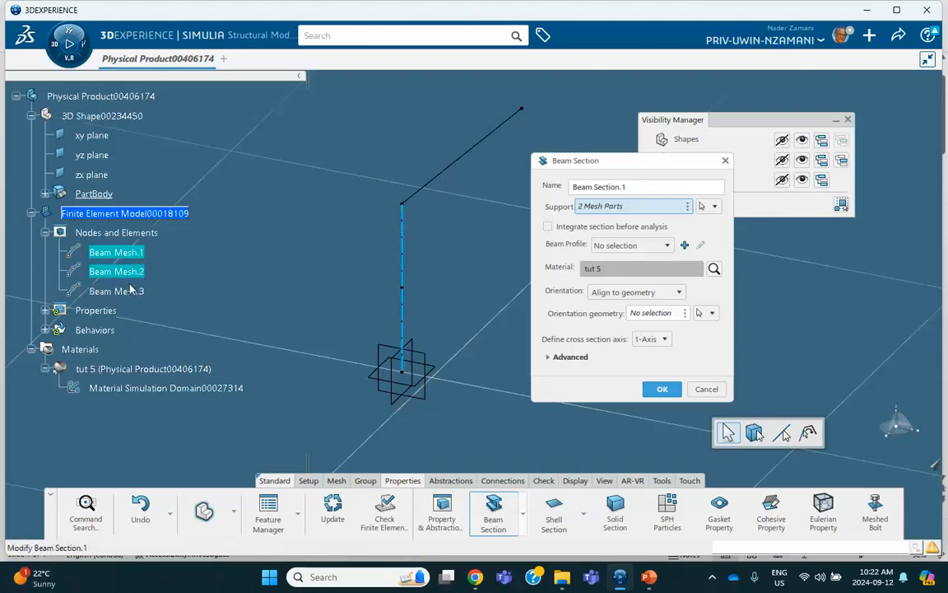
click(124, 291)
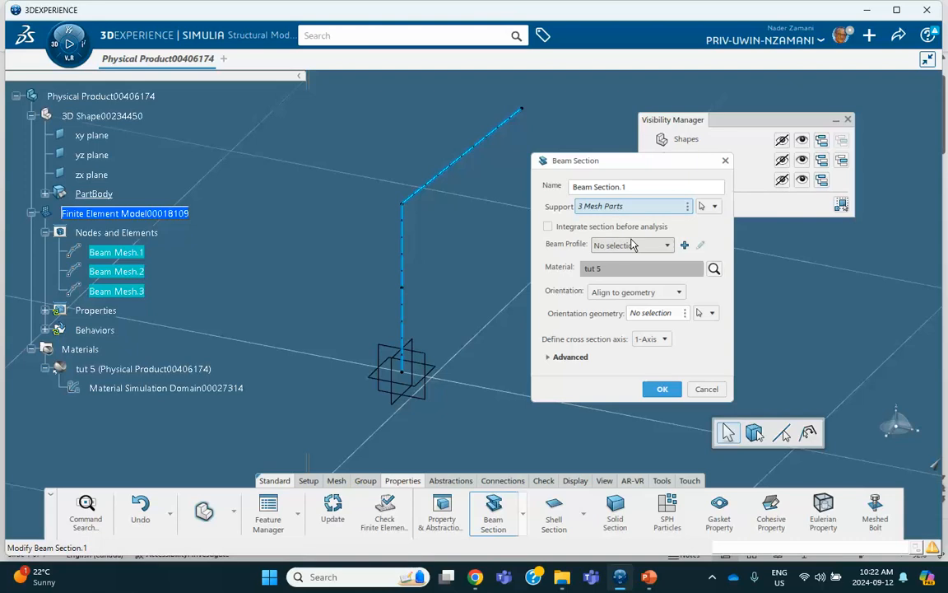
click(625, 245)
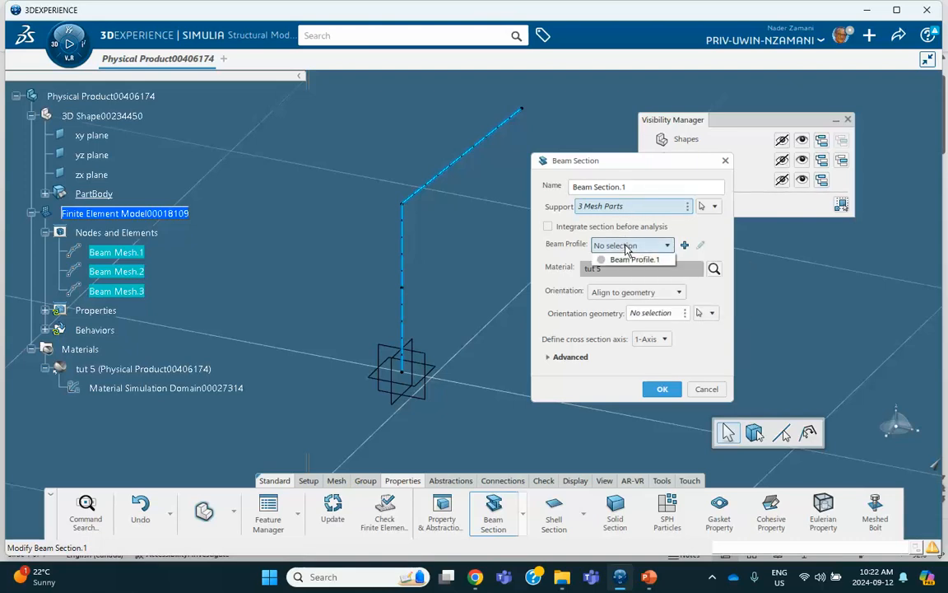
click(633, 259)
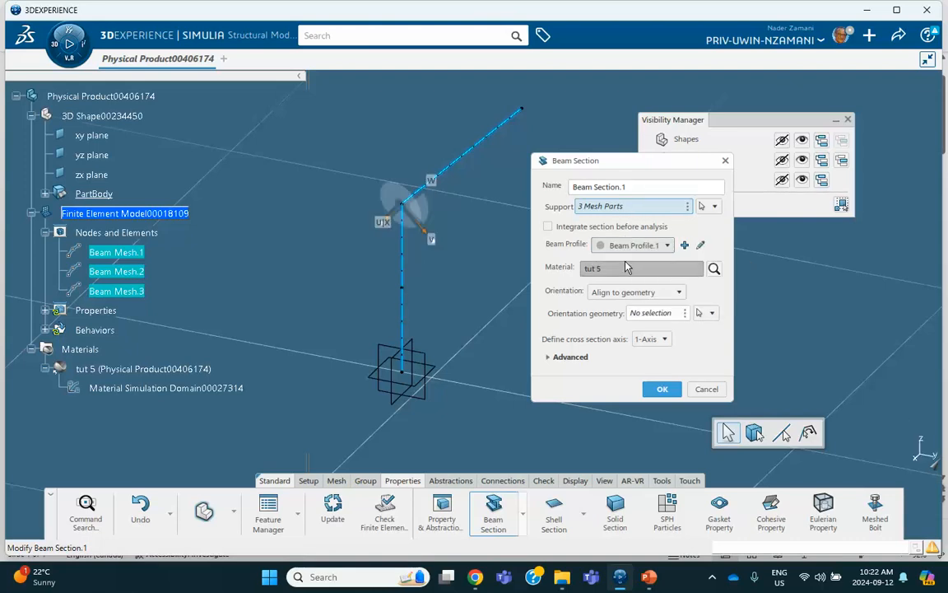
click(662, 390)
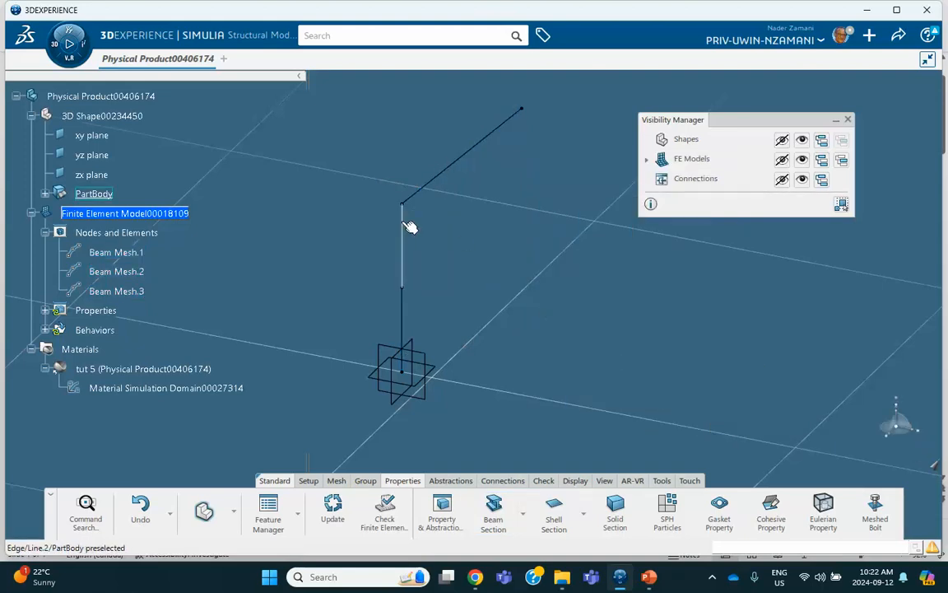
Step: Switch to PowerPoint to review the slide on displaying beam cross sections, and return to 3DEXPERIENCE
click(650, 580)
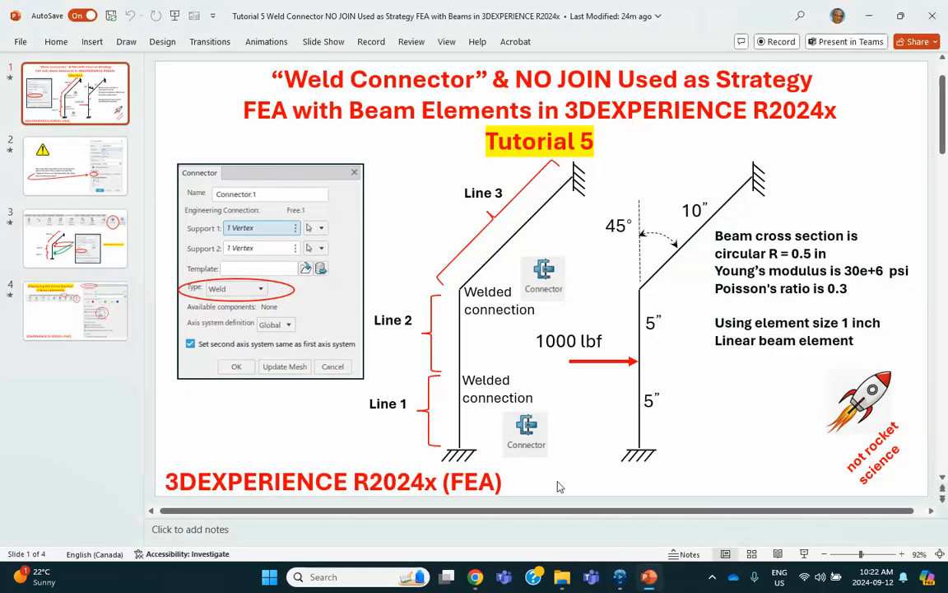
click(98, 284)
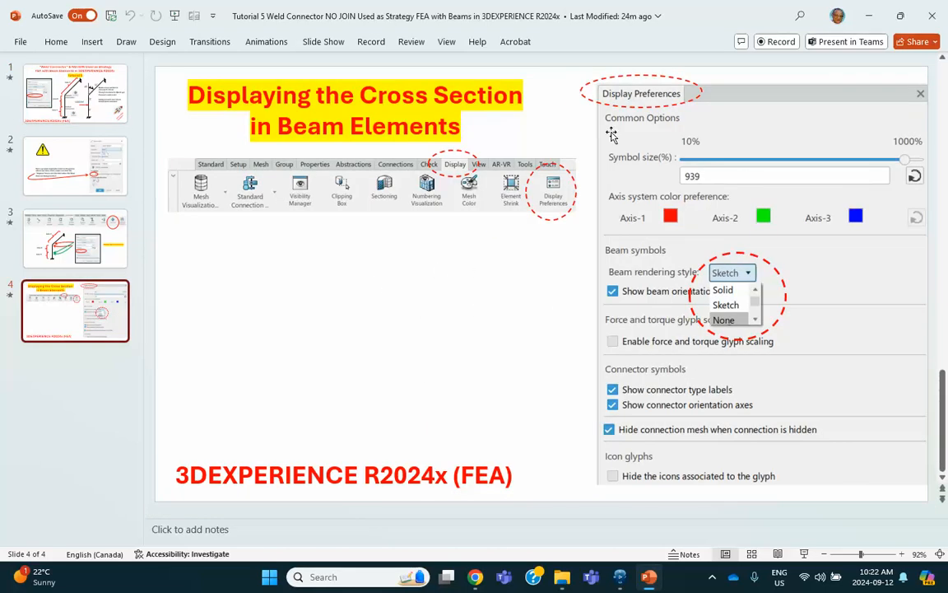
click(868, 15)
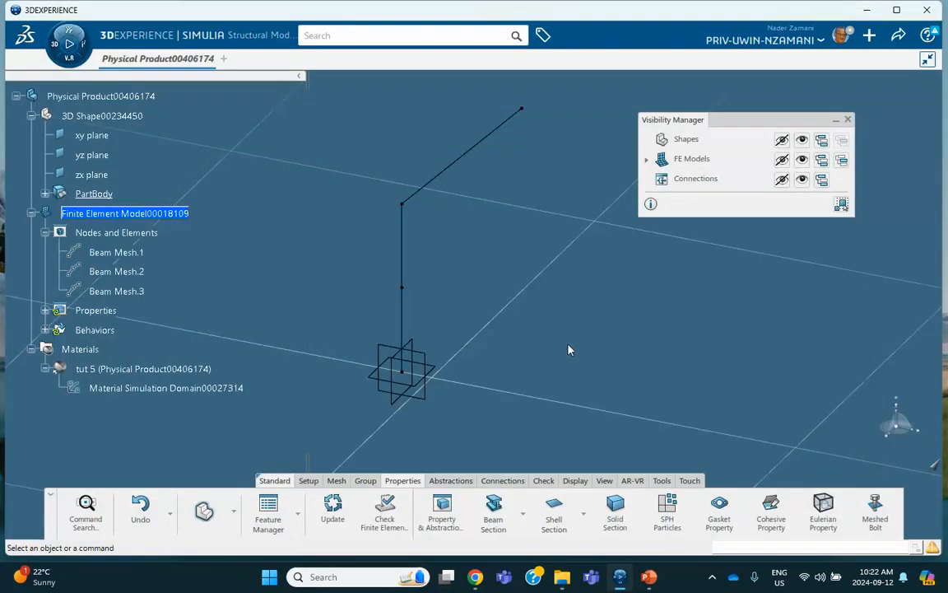
Step: Open the Display Preferences and render the beams in Solid style to inspect their cross section
click(575, 480)
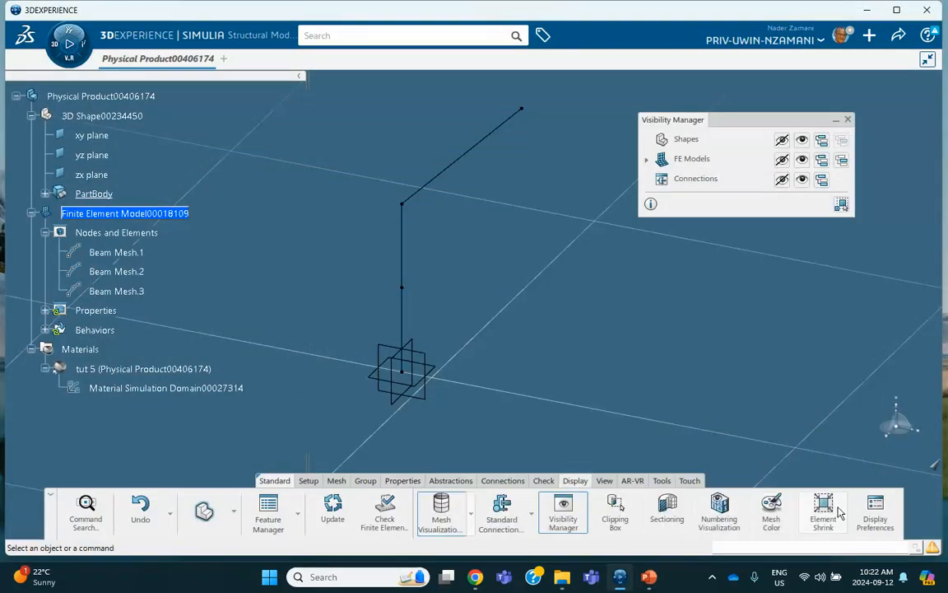
click(875, 508)
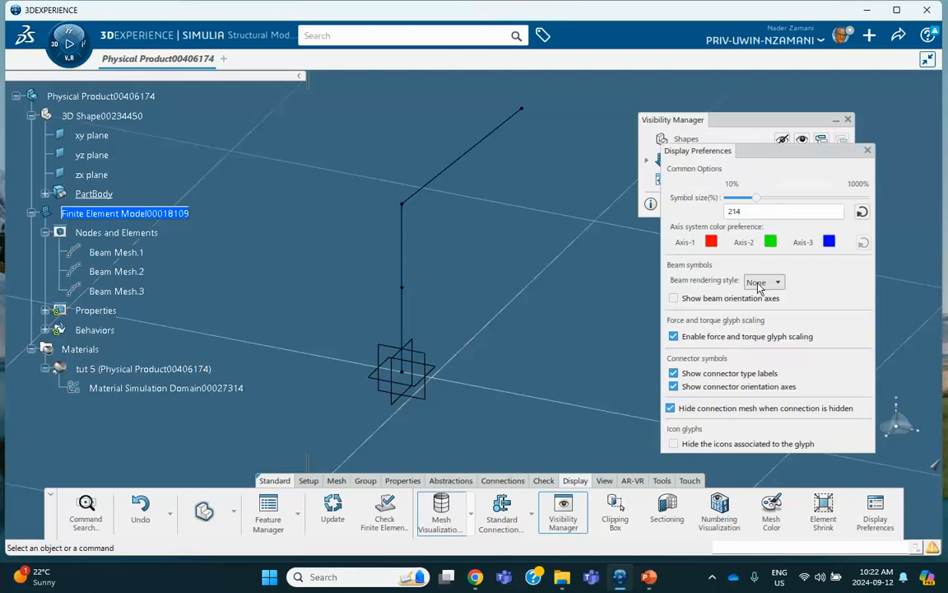
click(759, 283)
click(758, 306)
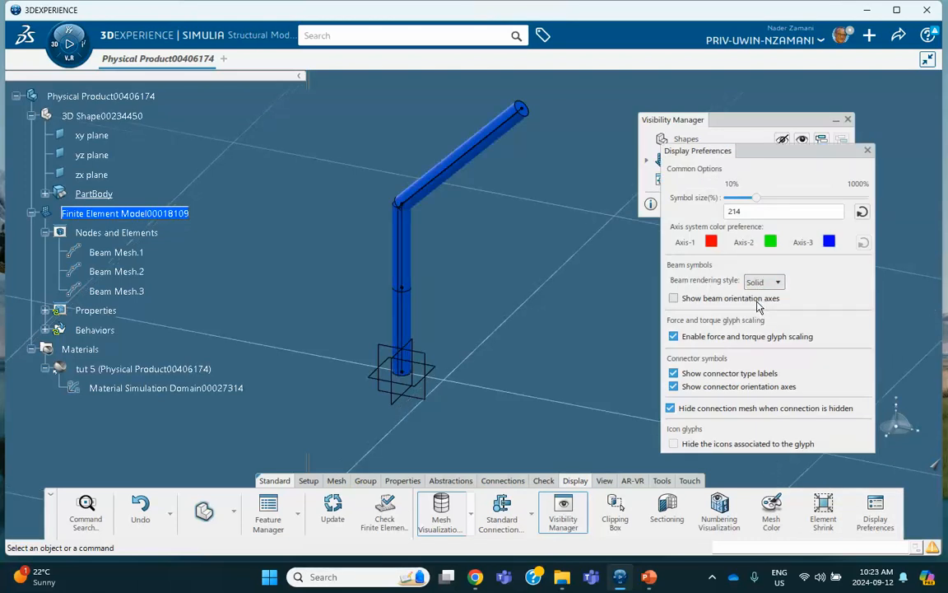
Step: Preview the beams in Sketch rendering style, and return the style to None before closing the Display Preferences
click(764, 282)
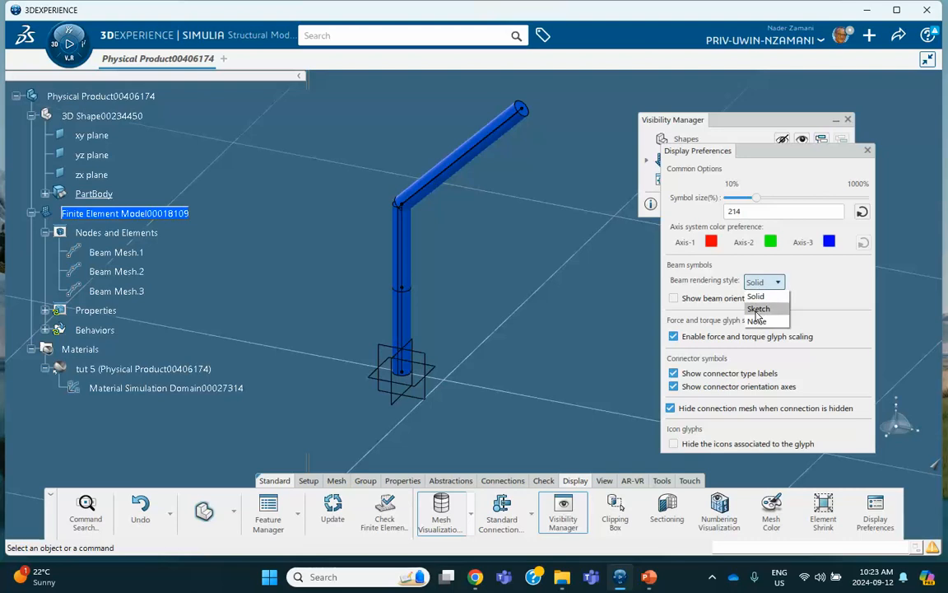
click(758, 309)
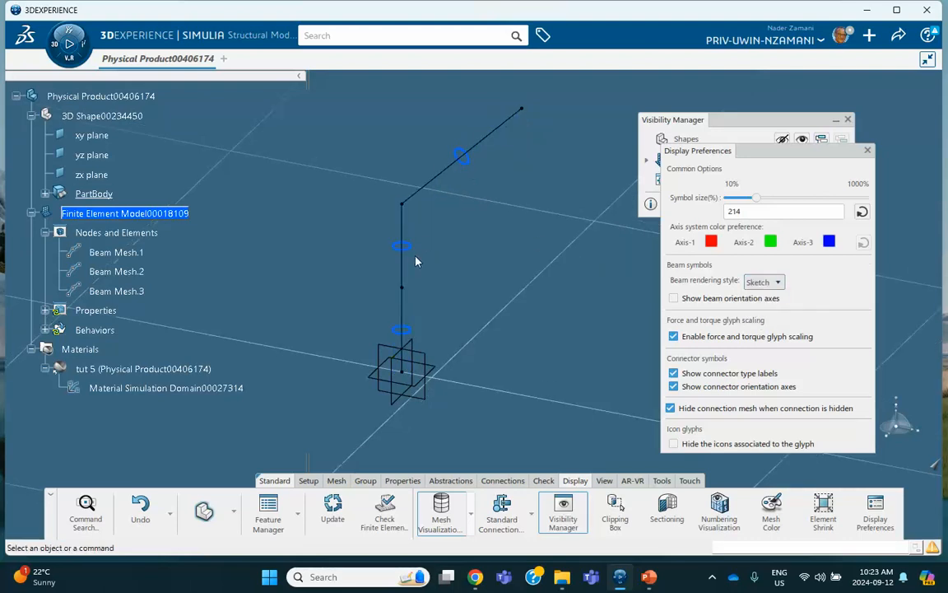
click(764, 282)
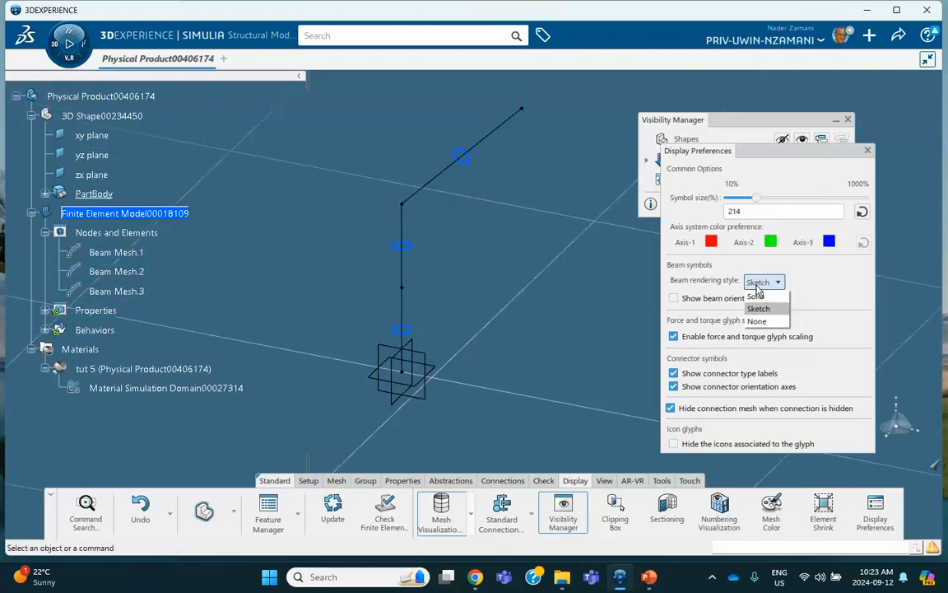
click(757, 321)
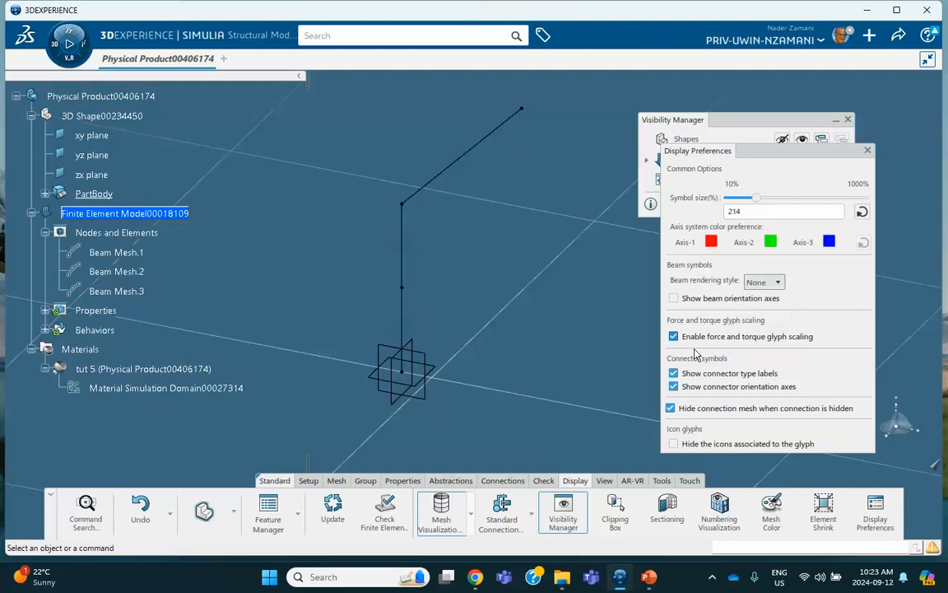
click(868, 152)
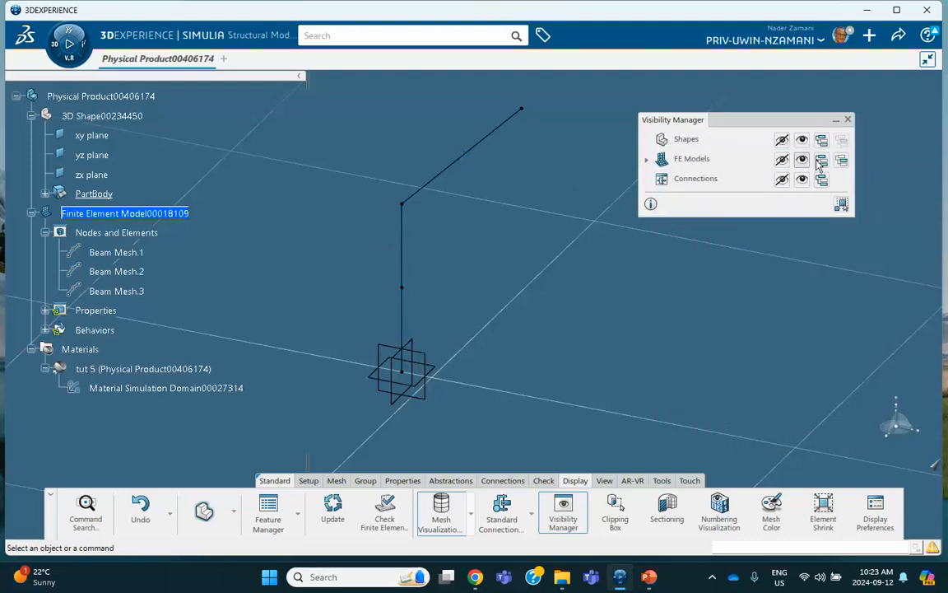
Step: Collapse the Visibility Manager and review the welded connection layout on the first slide in PowerPoint, returning to 3DEXPERIENCE
double_click(761, 120)
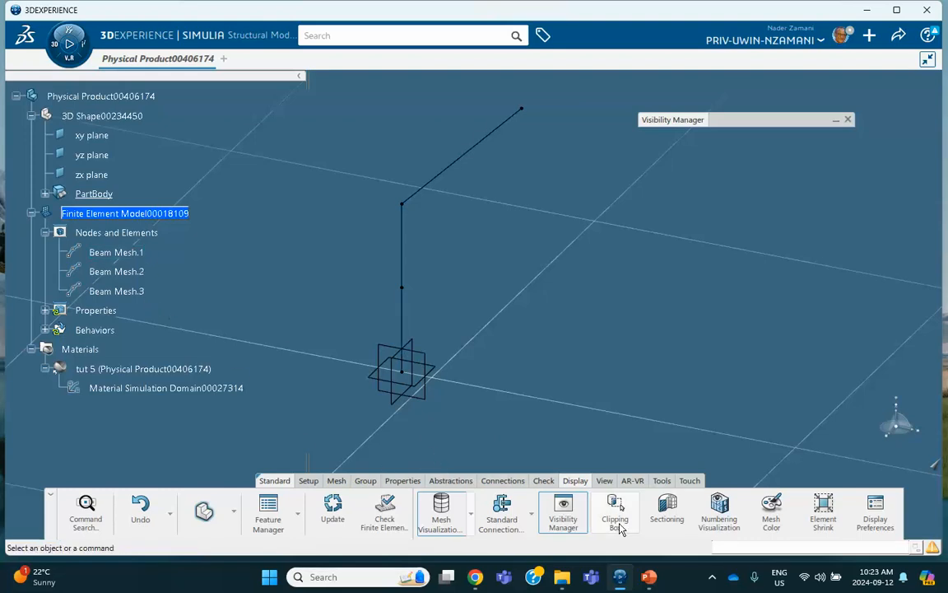
click(650, 577)
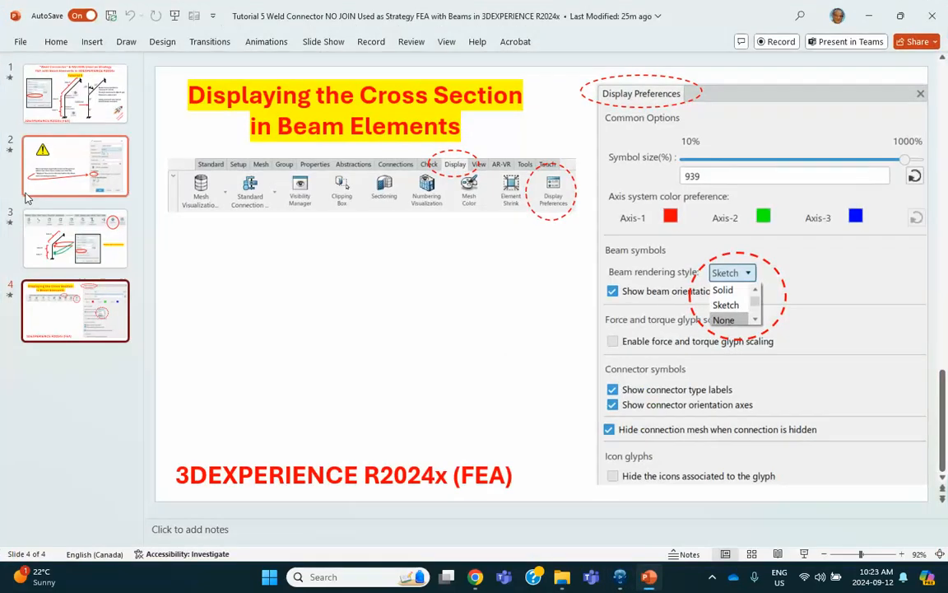
click(79, 92)
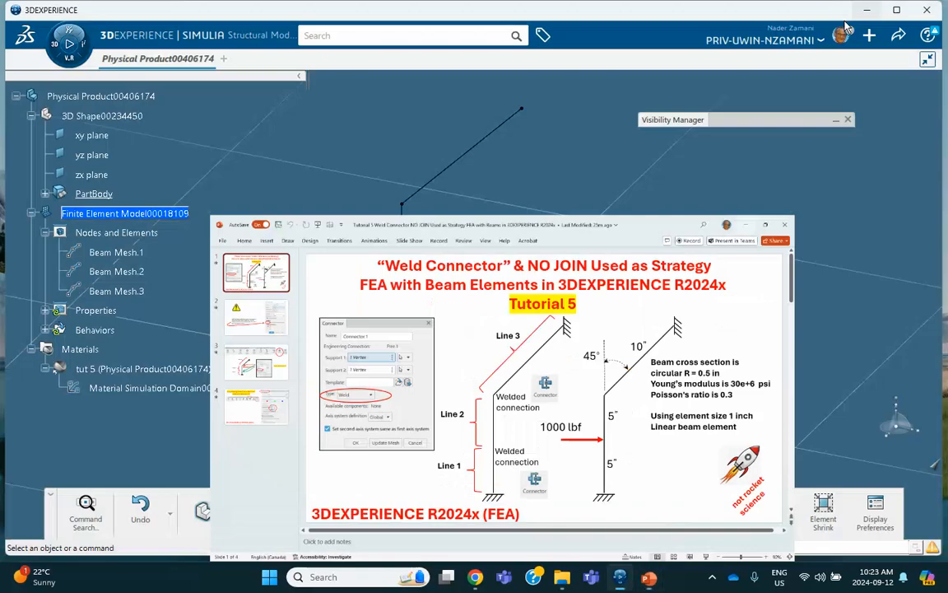
click(869, 16)
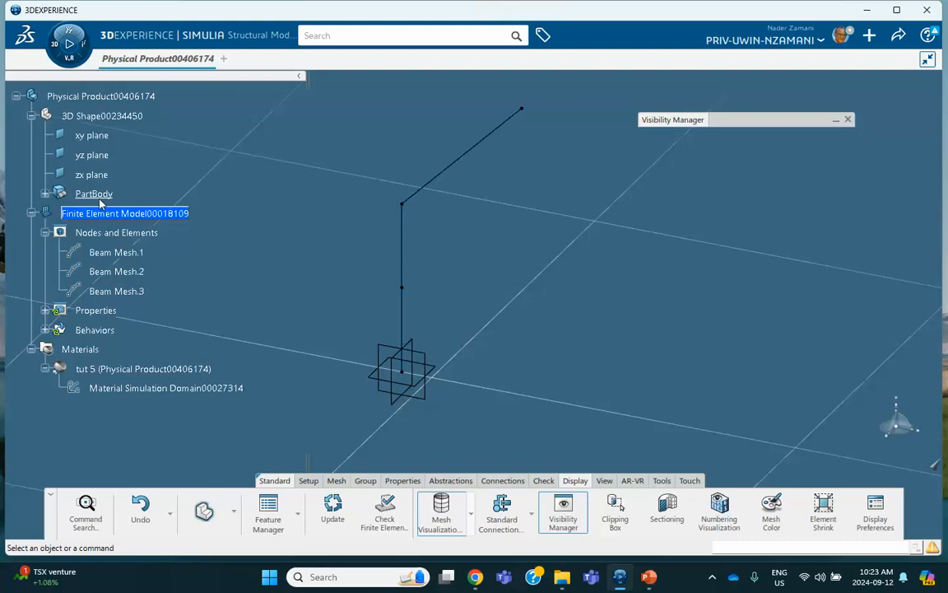
Step: Start a Connector definition and hide the upper vertical line so the lower line's end vertex can be picked
click(502, 482)
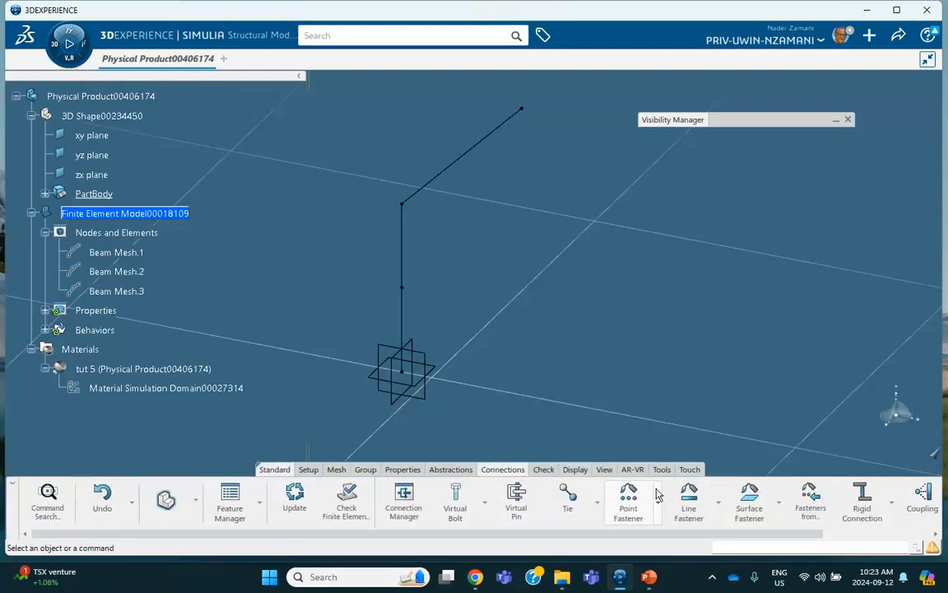
drag(723, 536, 840, 534)
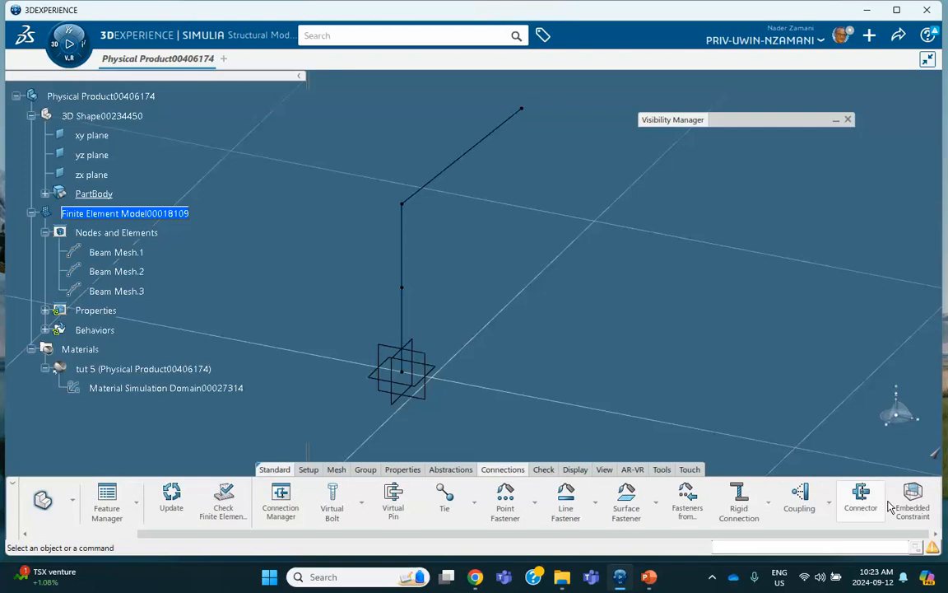
click(858, 499)
middle_drag(426, 247, 340, 247)
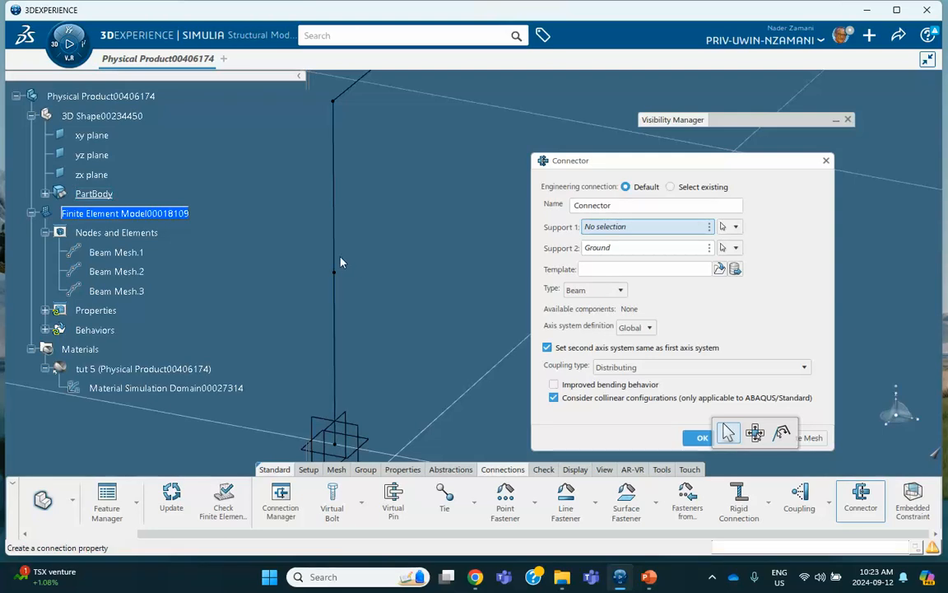
middle_drag(338, 264, 338, 307)
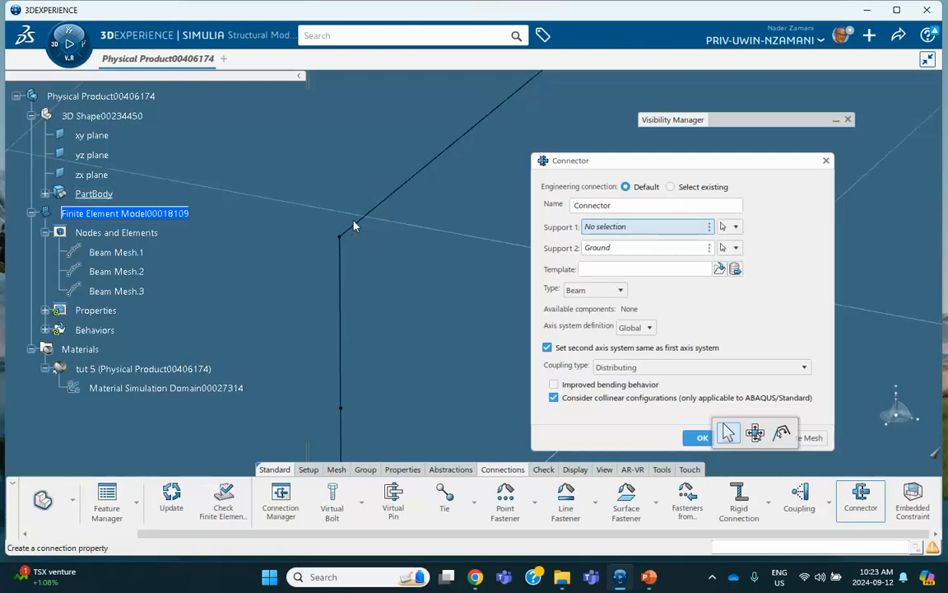
middle_drag(430, 314, 445, 248)
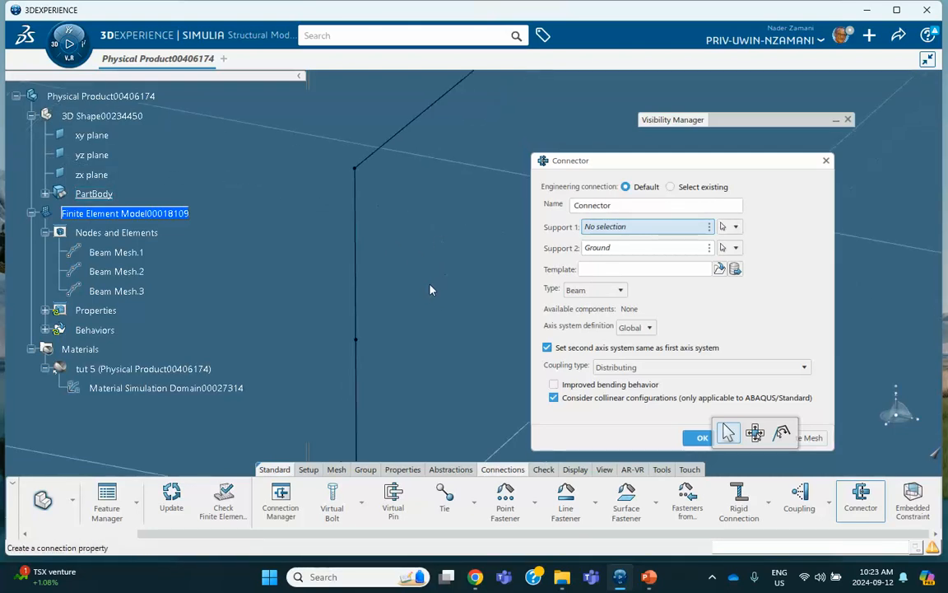
middle_drag(430, 287, 427, 167)
right_click(354, 168)
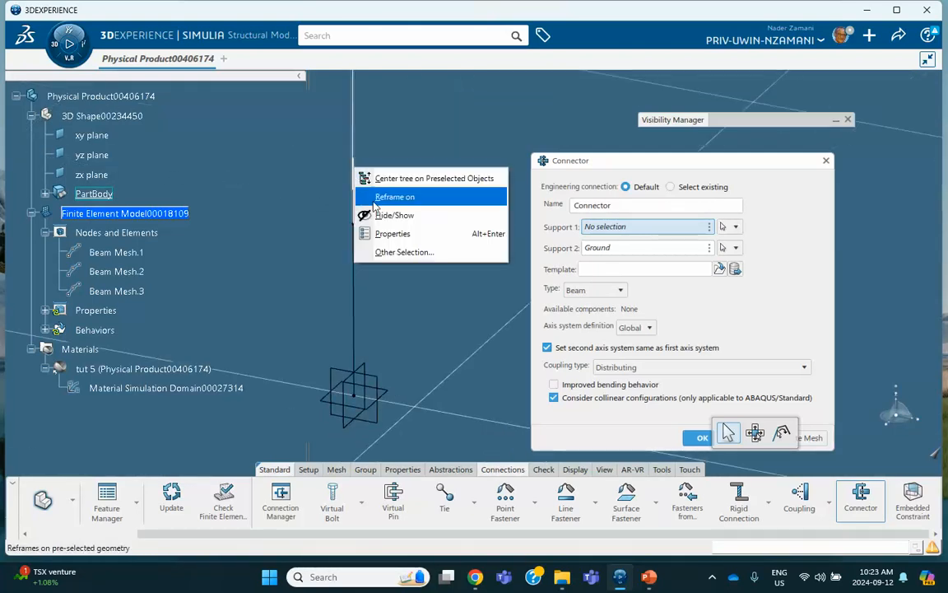
click(387, 215)
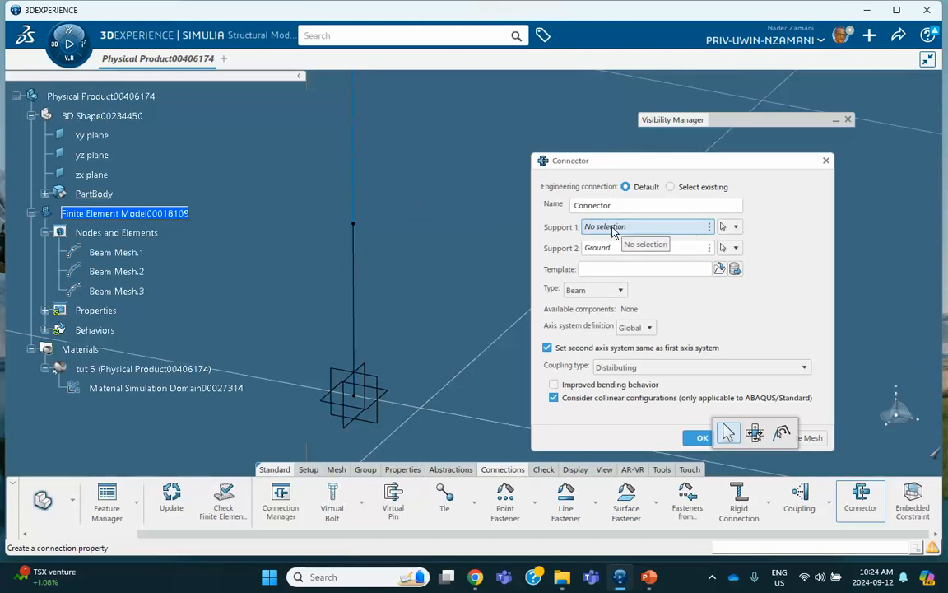
Step: Set Support 1 to the lower line's upper vertex and Support 2 to the coincident vertex of the hidden line, picked in the hidden space
click(354, 226)
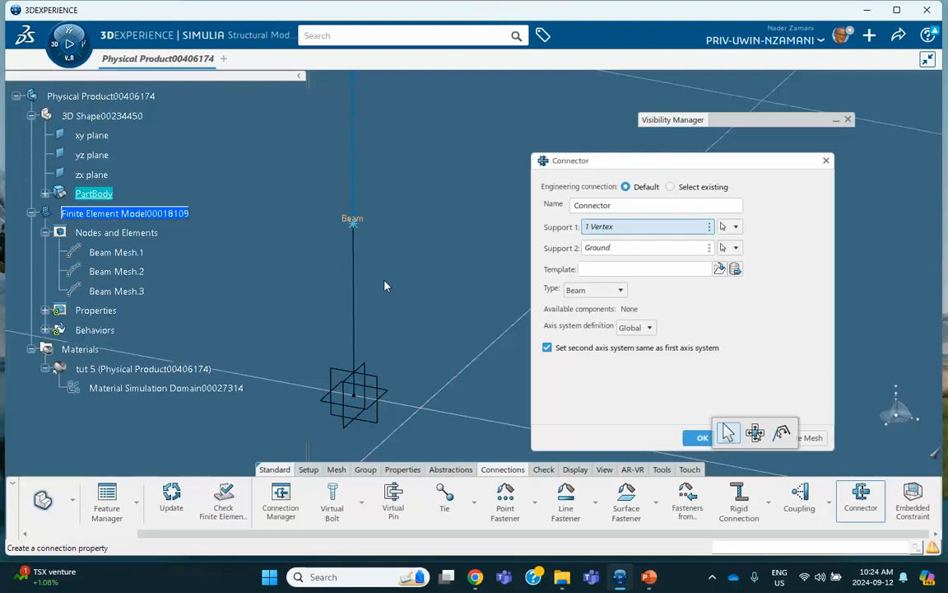
click(600, 252)
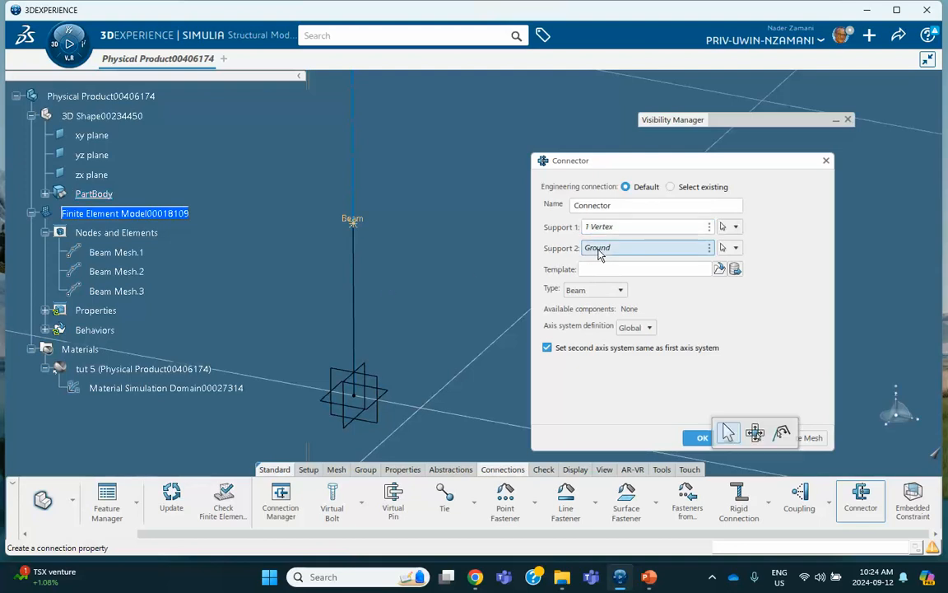
click(939, 462)
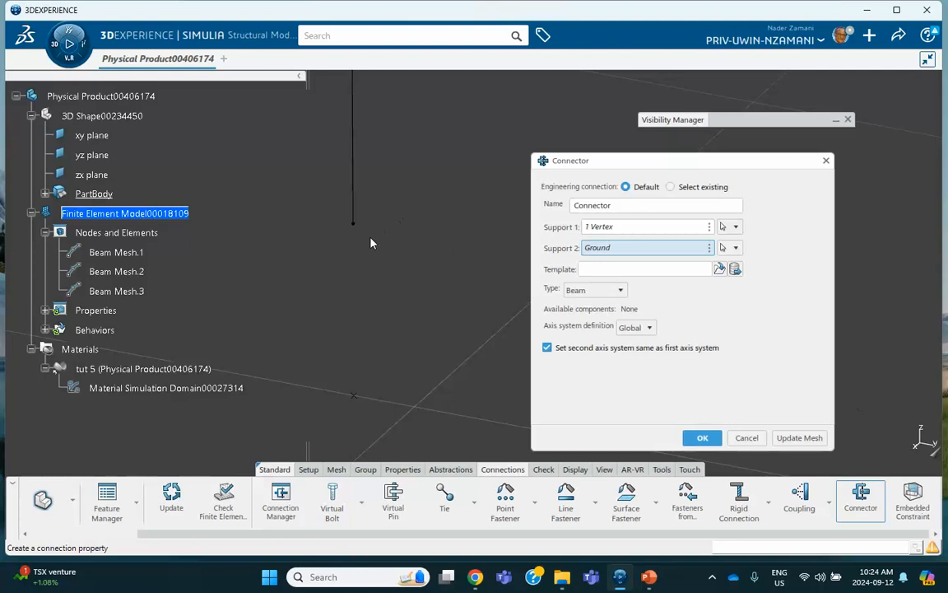
click(352, 229)
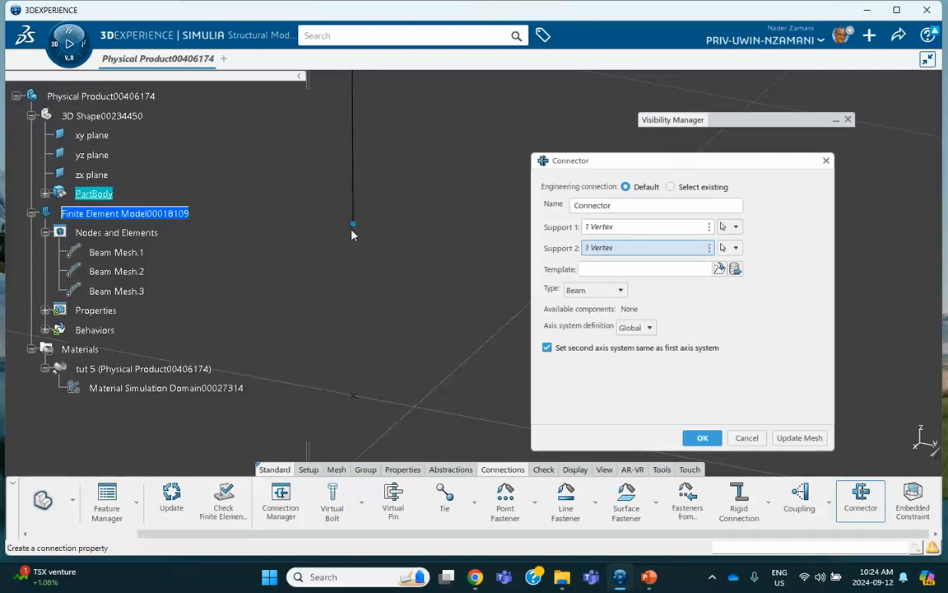
click(935, 456)
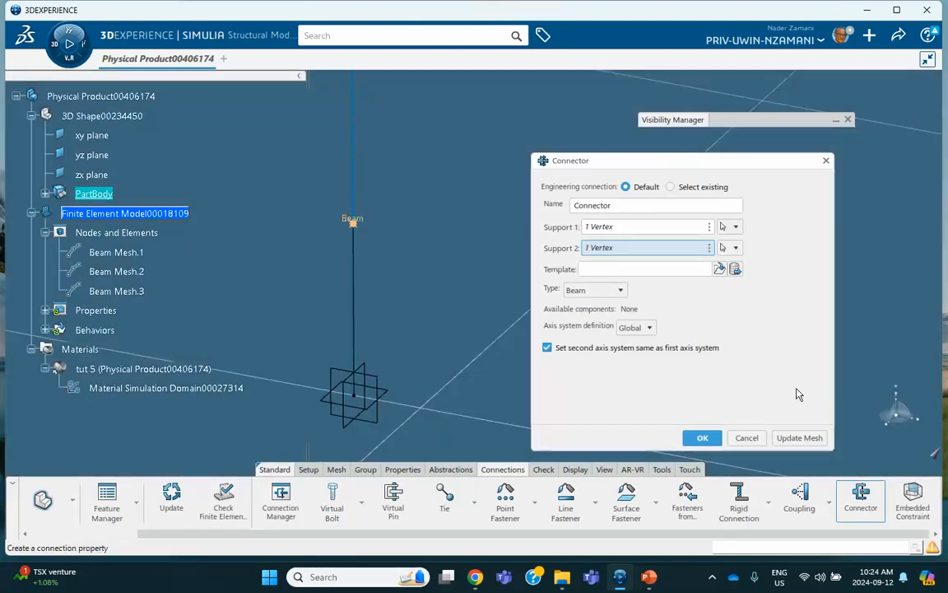
Step: Set the connection type of the connector at the lower joint to Weld and create it
click(620, 290)
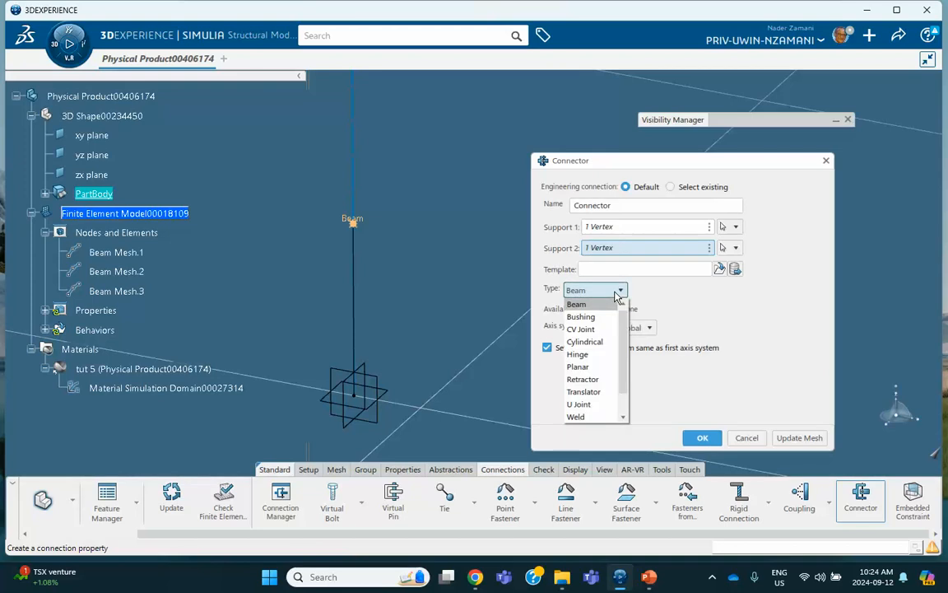
click(586, 416)
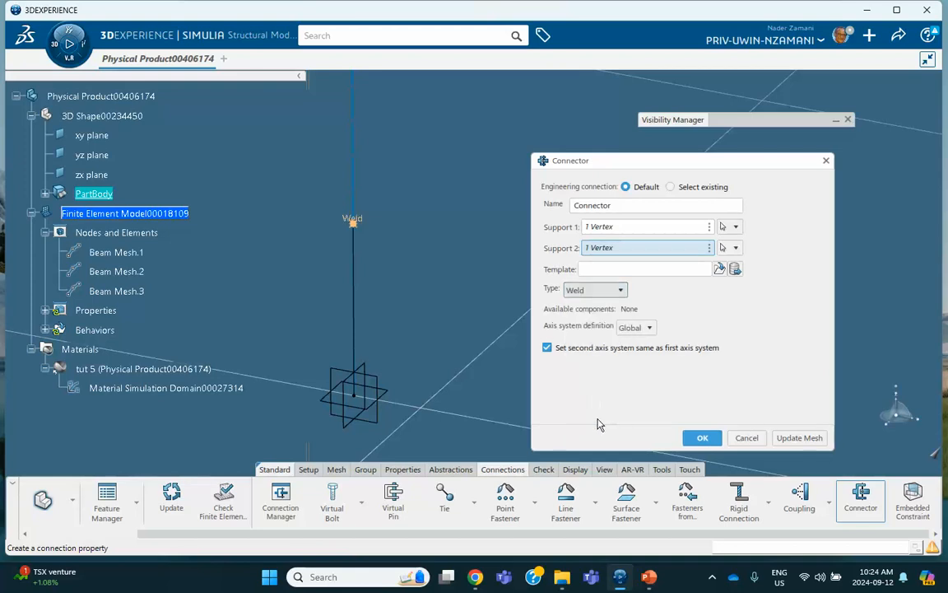
click(702, 438)
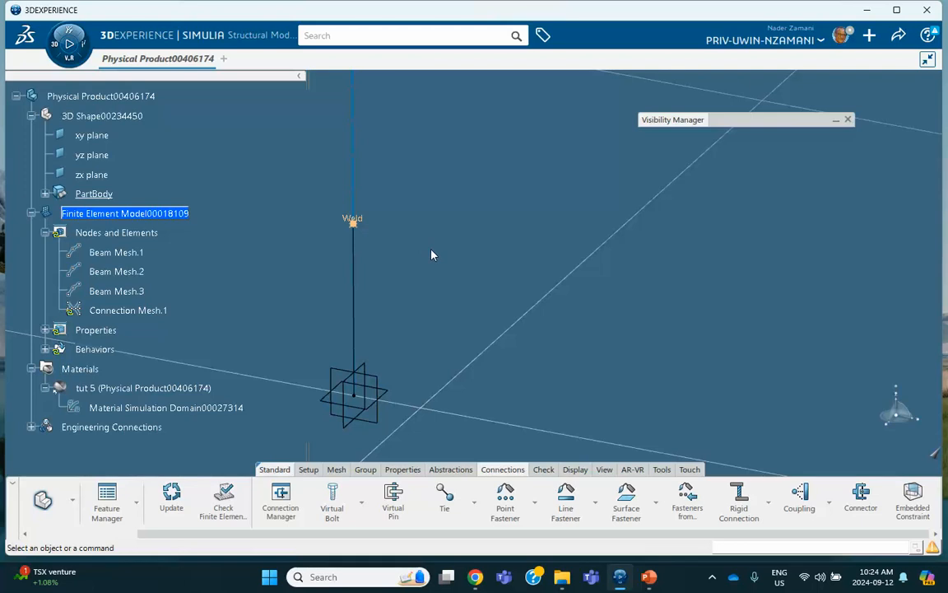
Step: Expand Engineering Connections in the tree down to the connector listed under its simulation properties
middle_drag(430, 210, 427, 284)
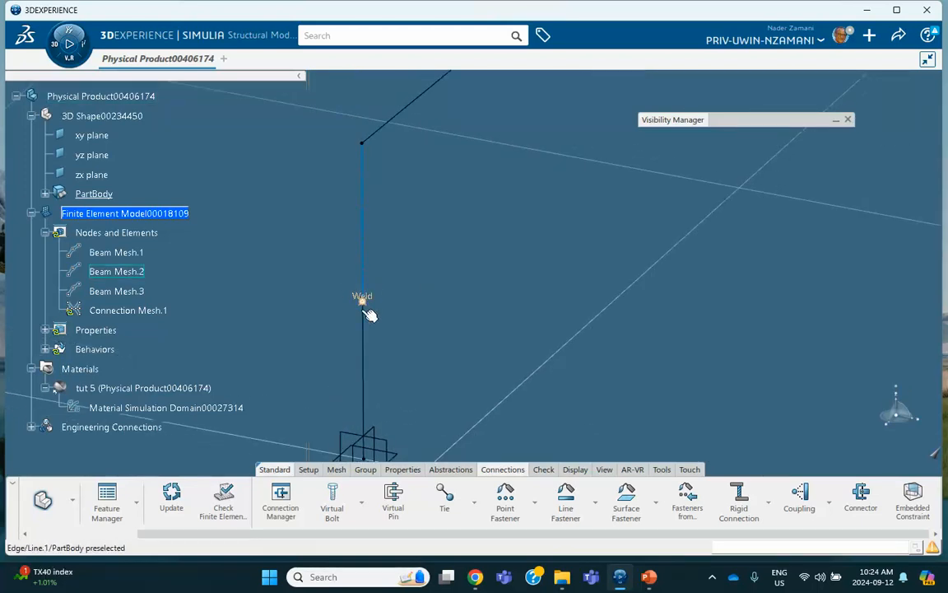
middle_drag(436, 212, 408, 275)
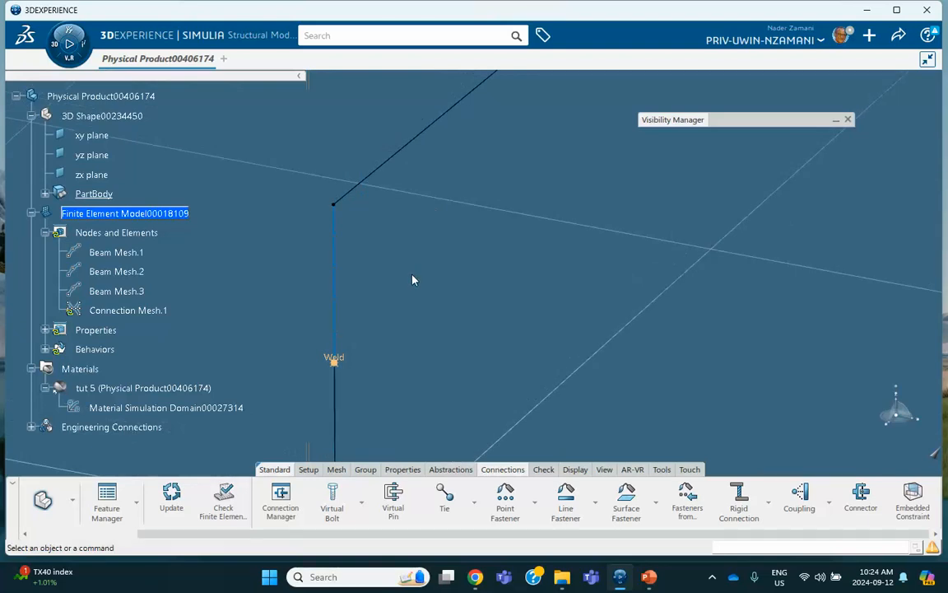
scroll(200, 298, down, 3)
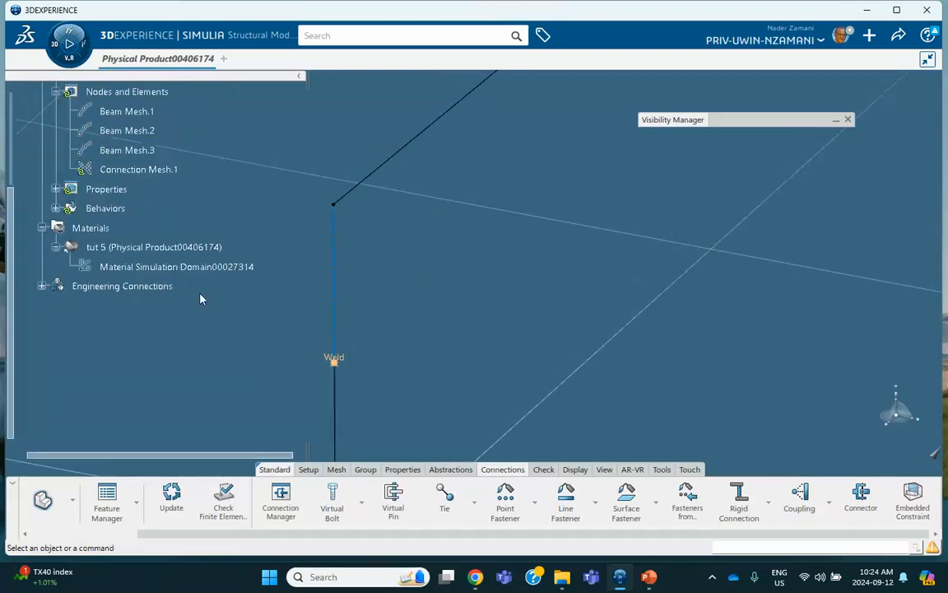
click(42, 286)
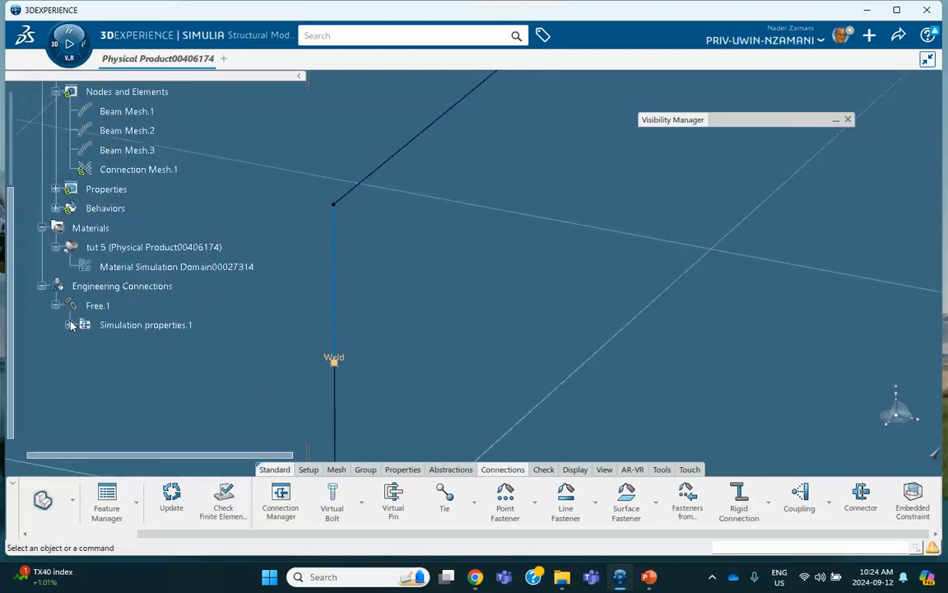
click(70, 325)
Step: Start a second Connector with the inclined line's lower vertex as Support 1 and the hidden vertical line's coincident vertex as Support 2
click(860, 498)
middle_drag(453, 232, 443, 309)
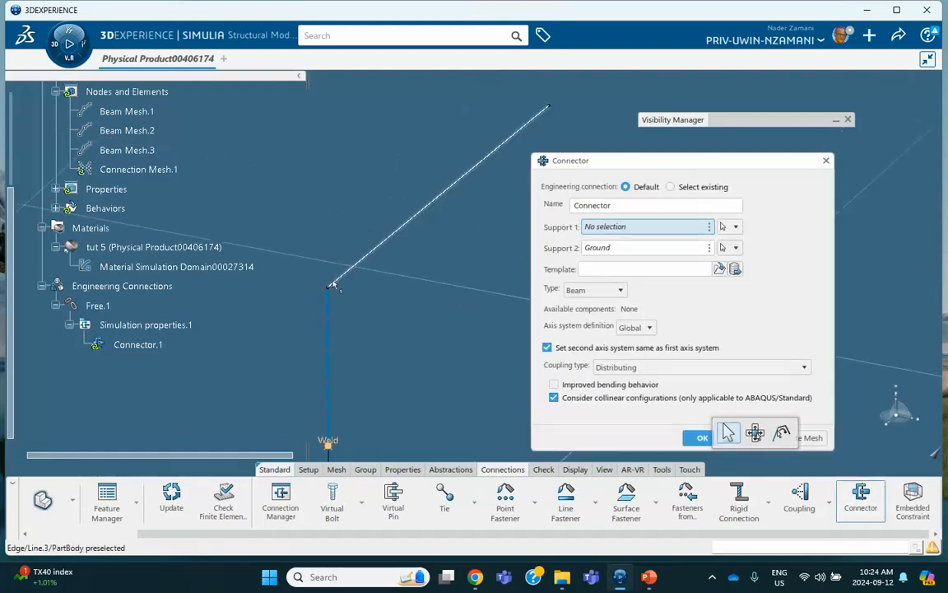
click(605, 227)
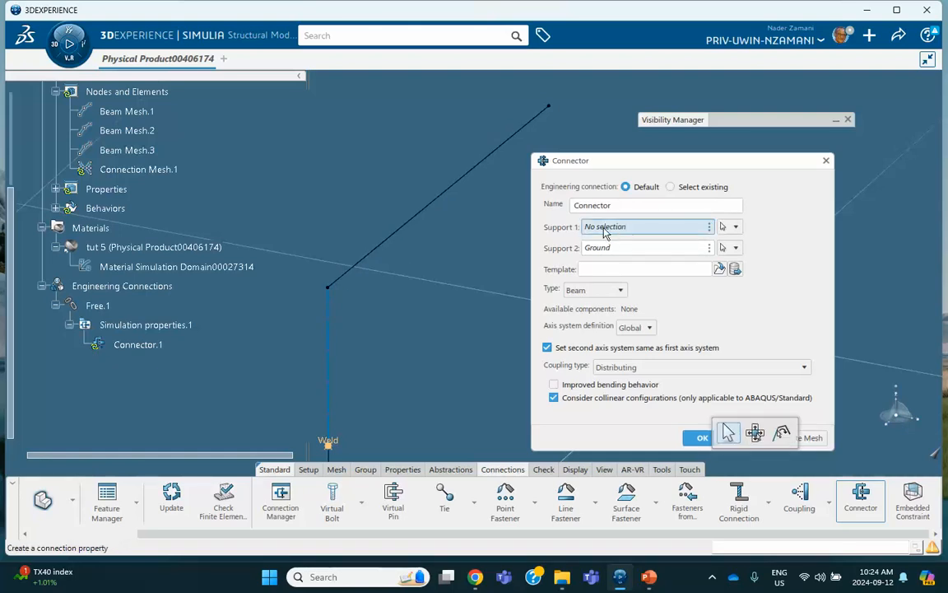
click(329, 289)
click(626, 246)
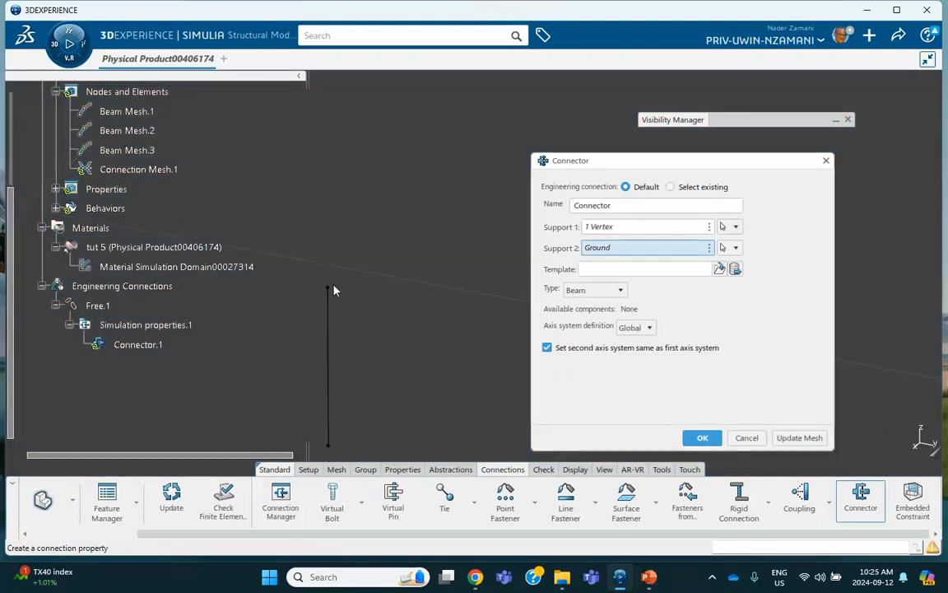
click(328, 290)
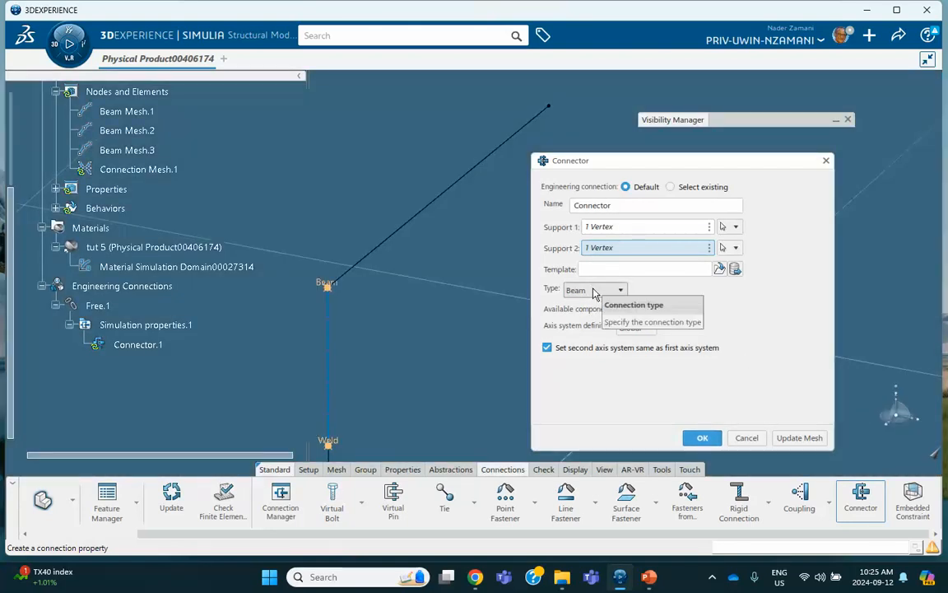
Step: Create the second connector as type Weld and update the finite element model
click(596, 290)
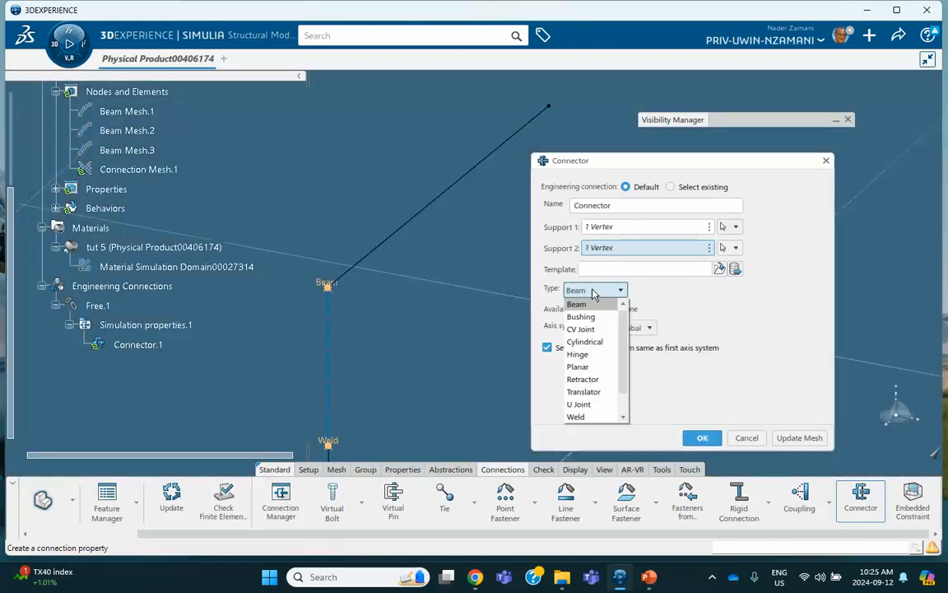
click(579, 417)
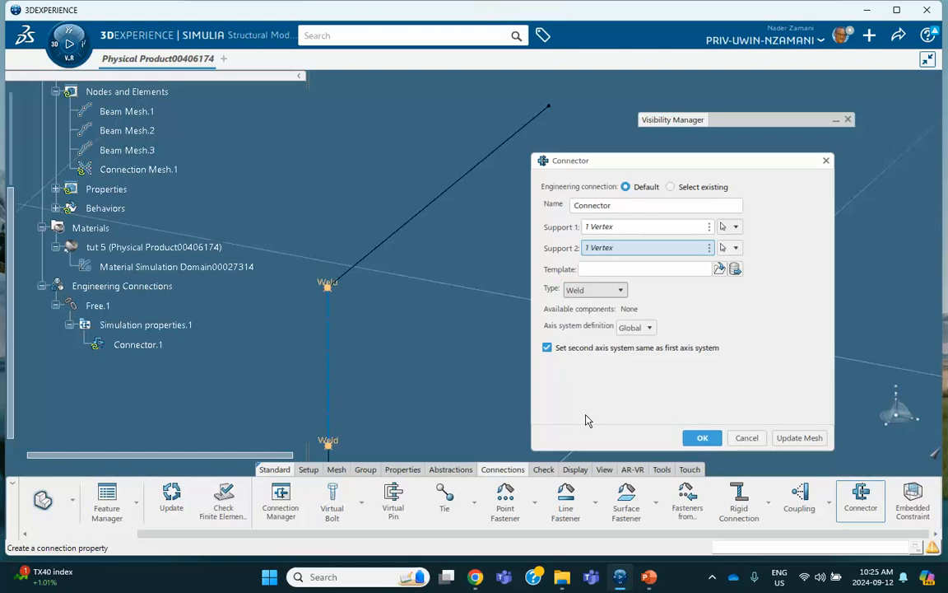
click(700, 437)
mouse_move(496, 309)
middle_down()
mouse_move(507, 228)
mouse_move(510, 294)
middle_up()
click(507, 227)
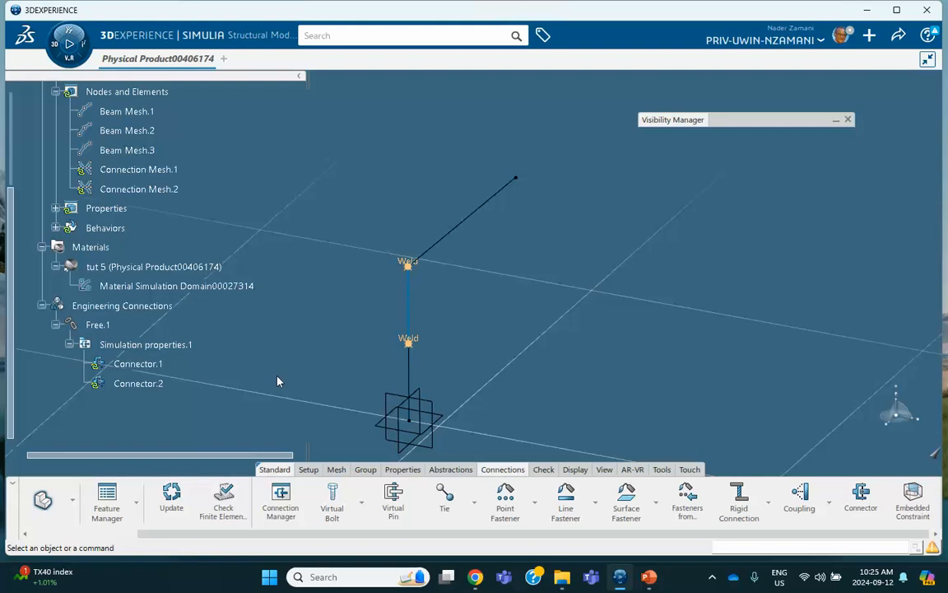
click(171, 498)
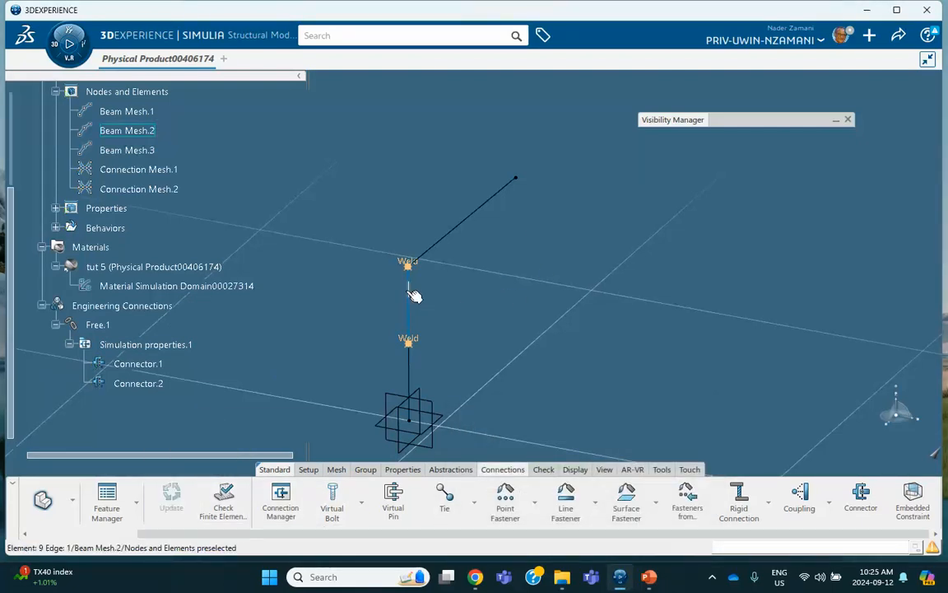
Step: Restore the hidden upper vertical line from the hidden space and return to the visible space
click(936, 455)
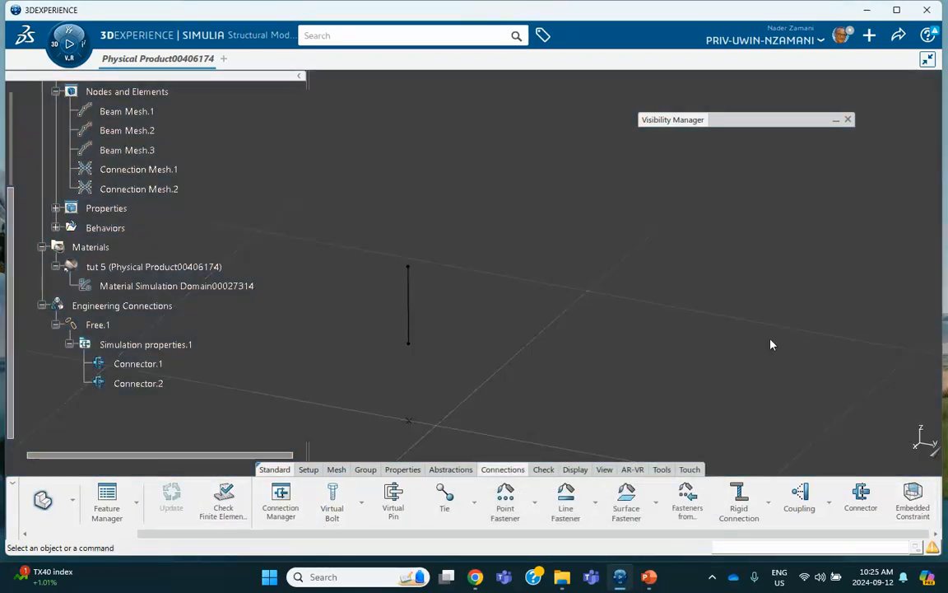
right_click(411, 296)
click(420, 336)
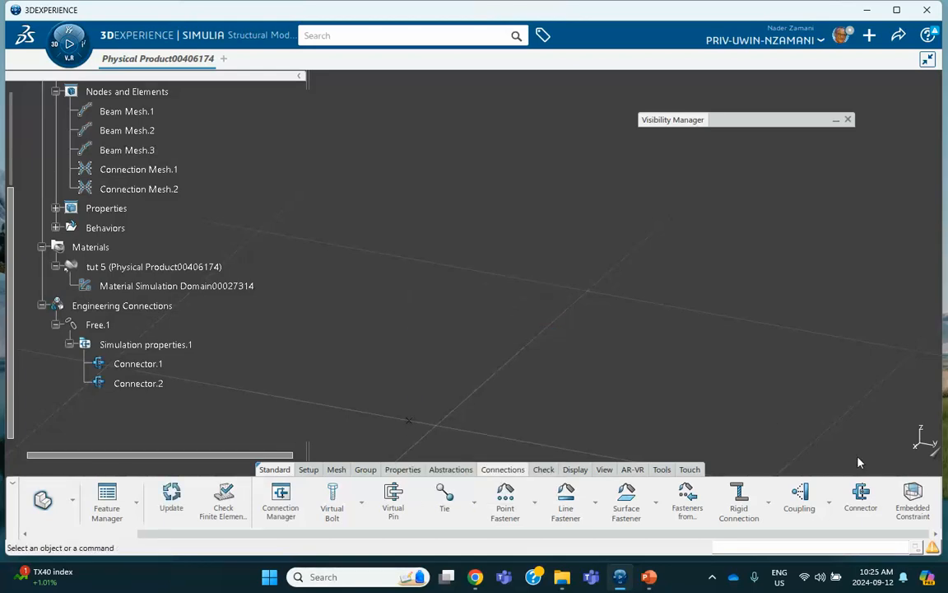
click(932, 455)
middle_drag(587, 333, 570, 233)
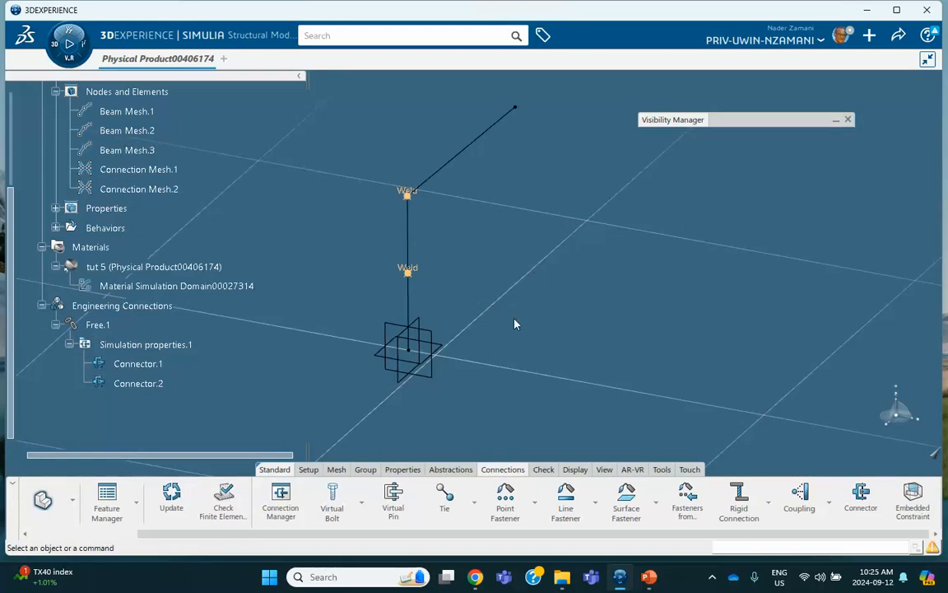
Step: Switch to Structural Scenario Creation and initialize a Structural simulation that uses Finite Element Model00018109
click(56, 47)
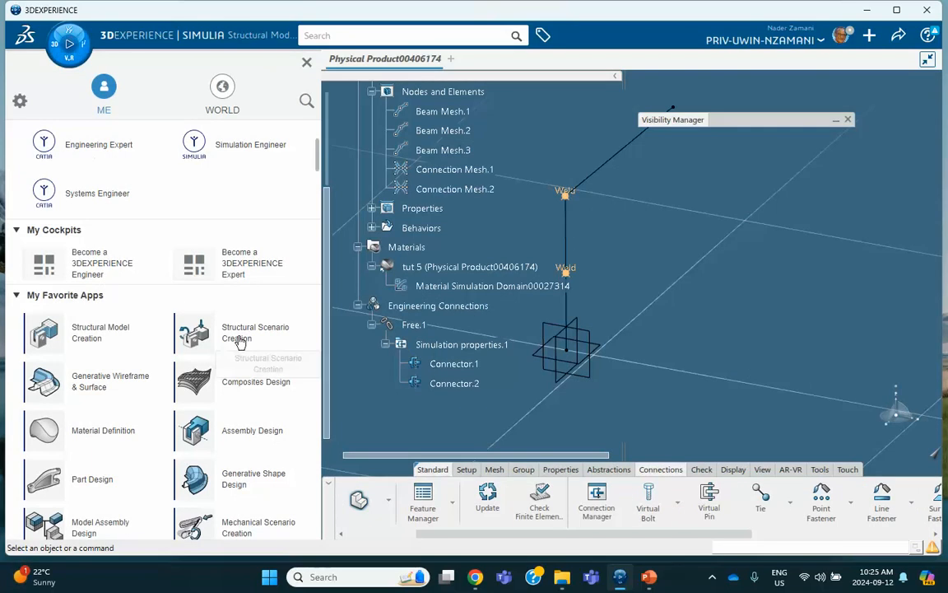
click(238, 334)
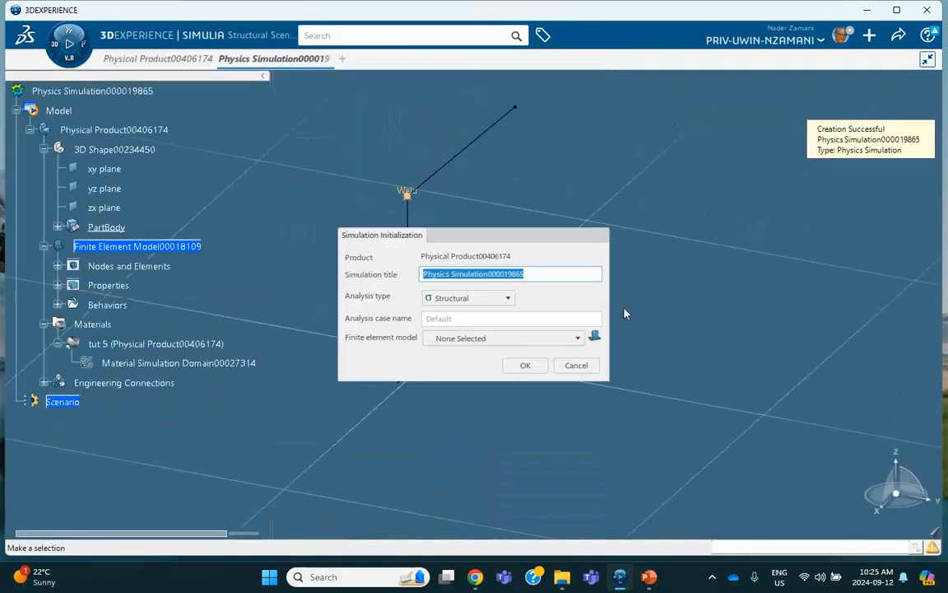
click(495, 340)
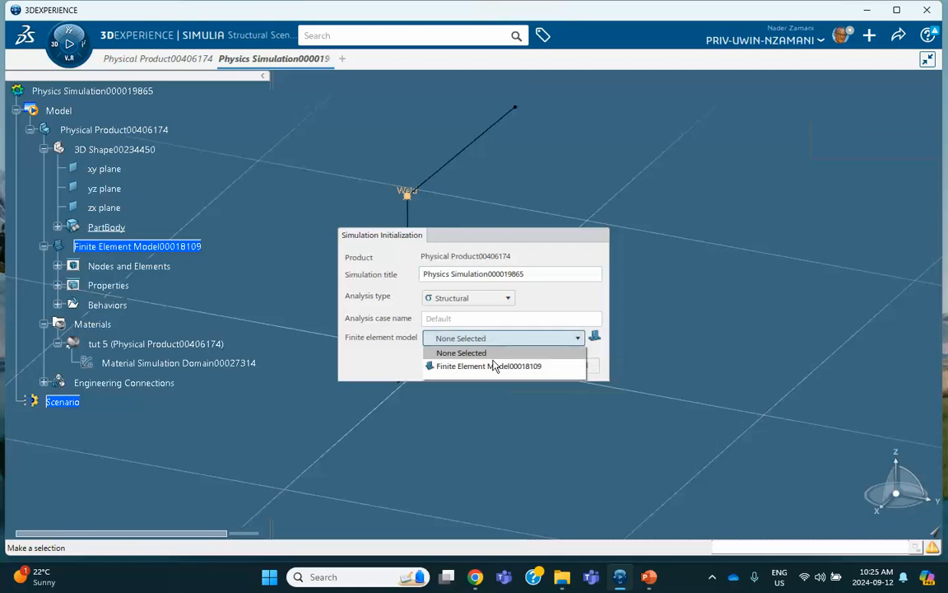
click(494, 366)
click(525, 366)
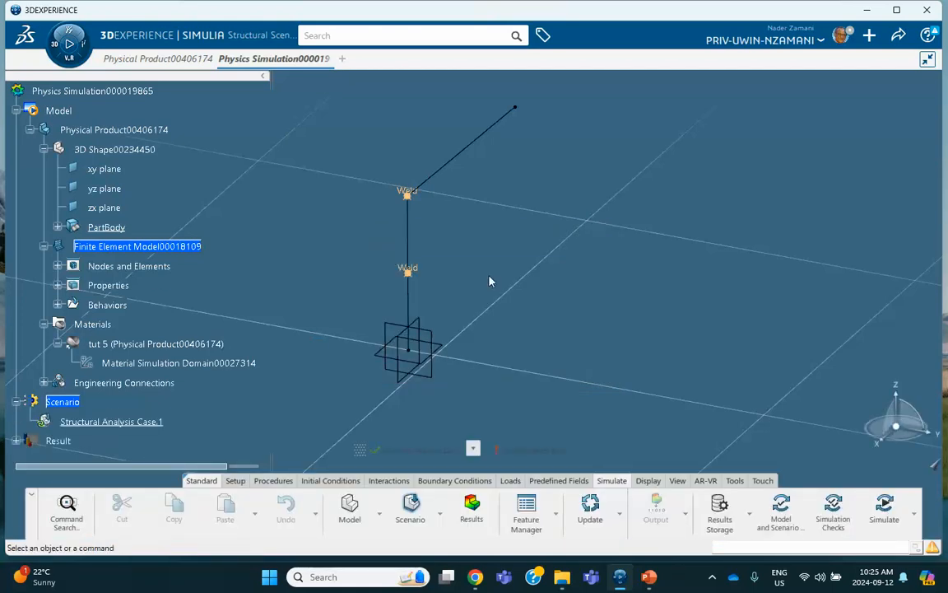
Step: Add a Static Perturbation Step to the structural analysis case with its default settings
click(273, 480)
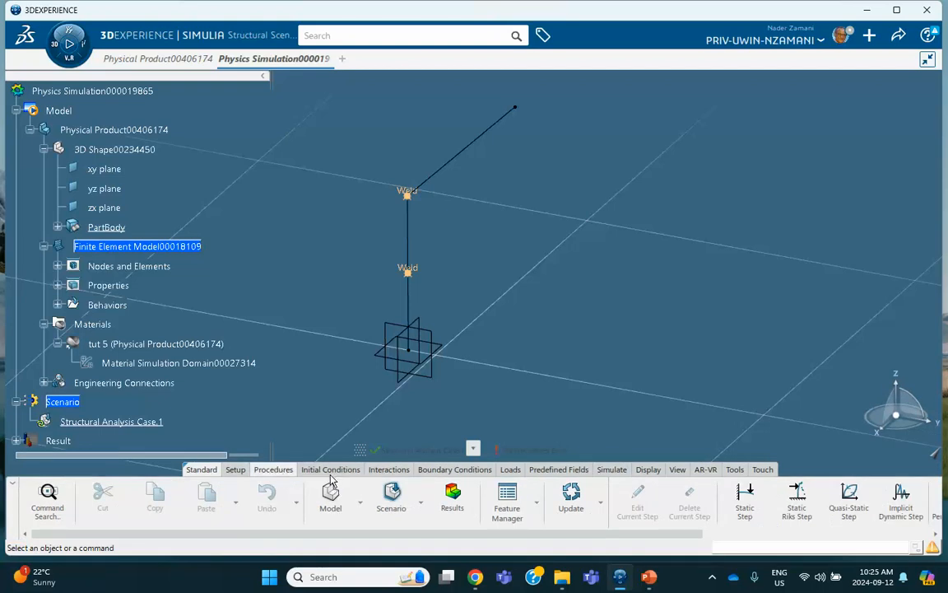
drag(589, 536, 713, 535)
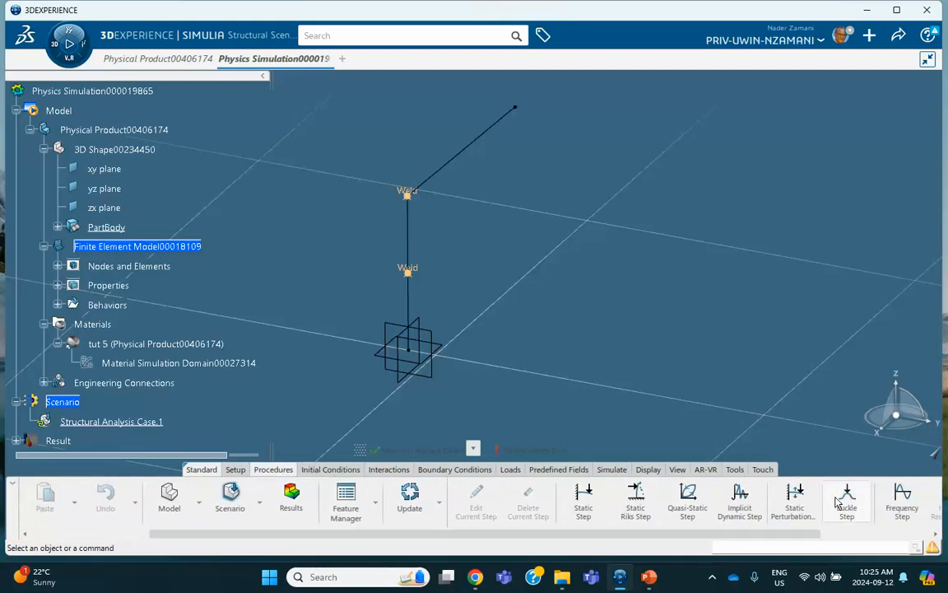
click(794, 504)
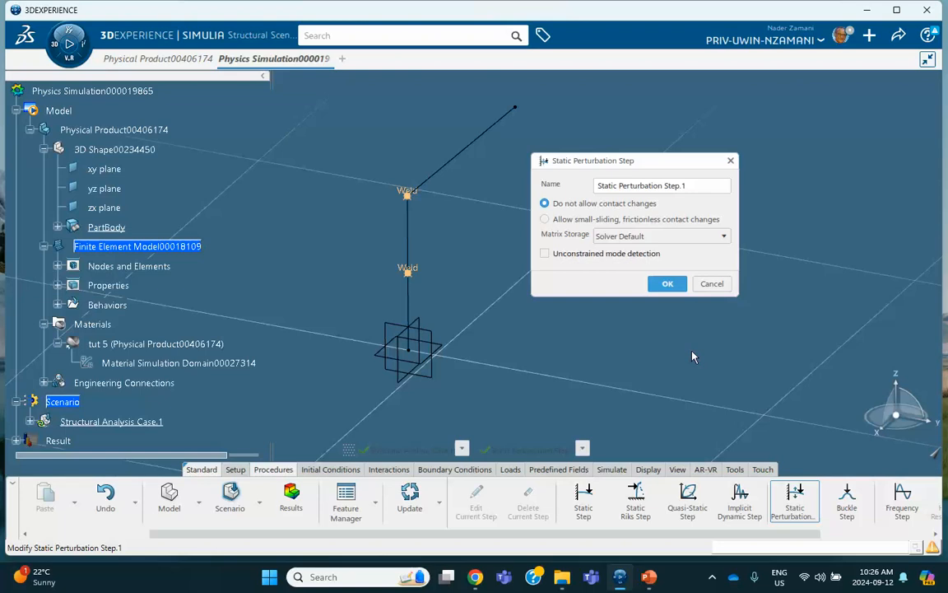
click(667, 284)
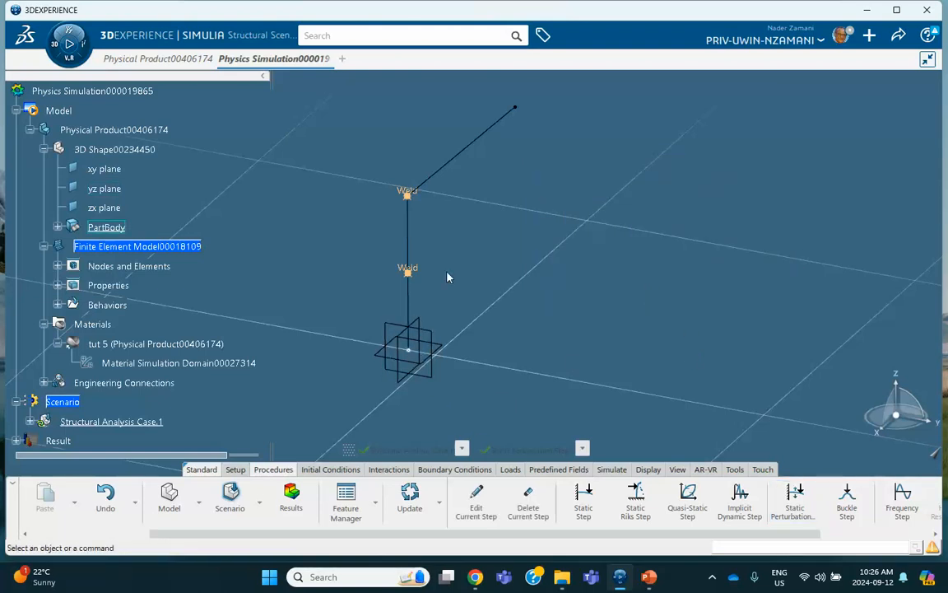
Step: Clamp the frame at the base vertex of the lower vertical line and the far end vertex of the inclined line
click(449, 472)
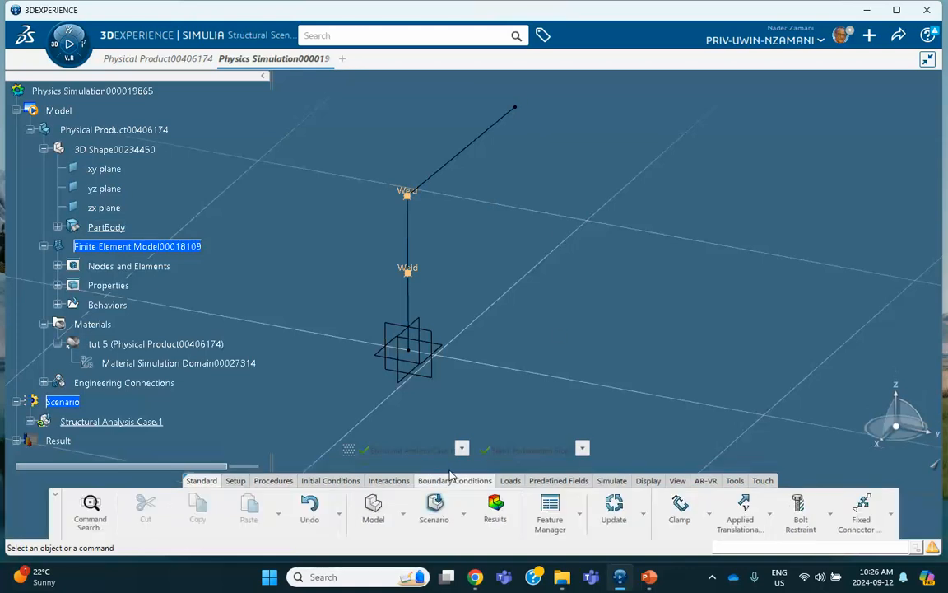
click(677, 508)
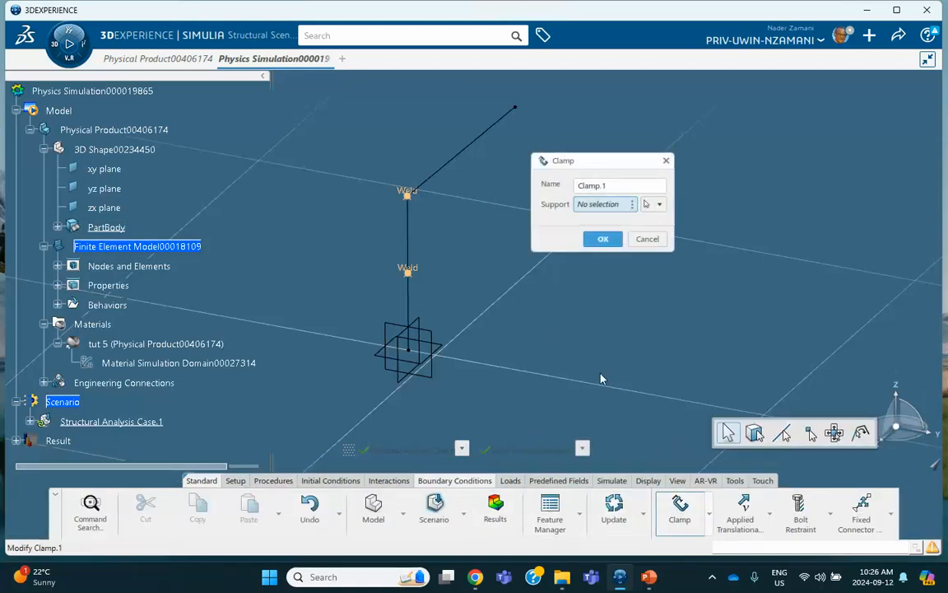
click(410, 352)
click(515, 108)
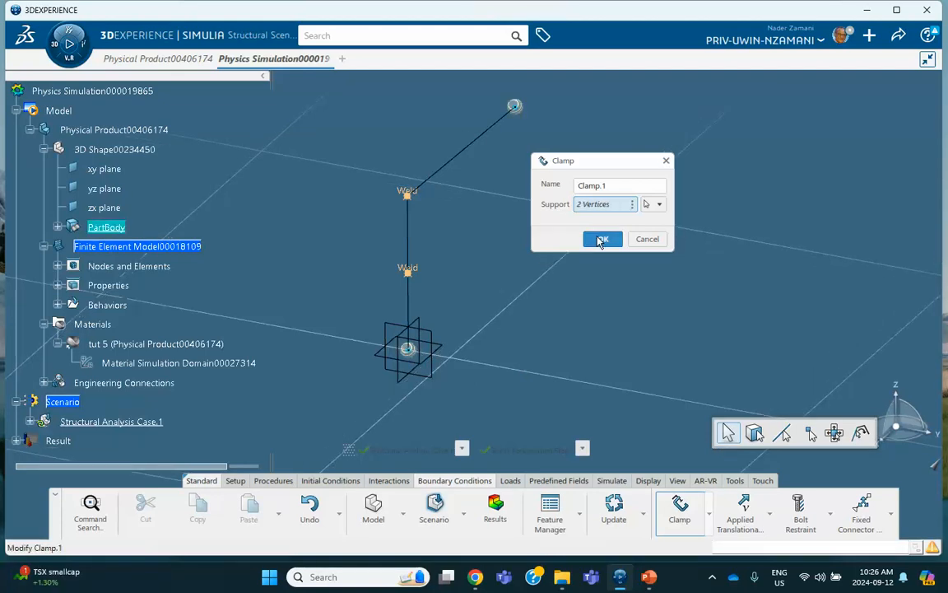
click(606, 246)
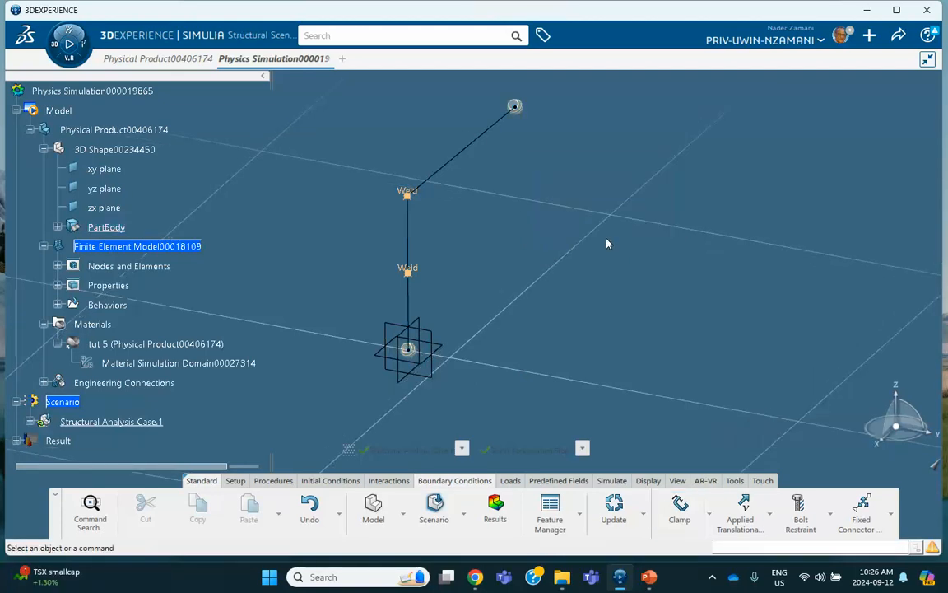
click(709, 516)
Step: Apply a force of 1000 lbf in the global Y direction to the vertex at the lower weld
click(507, 481)
click(634, 500)
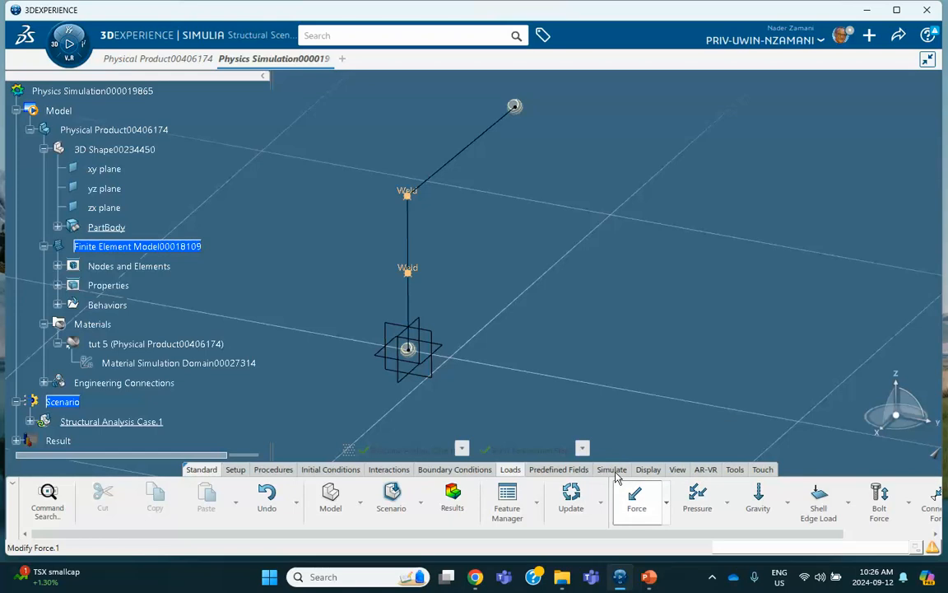
click(411, 273)
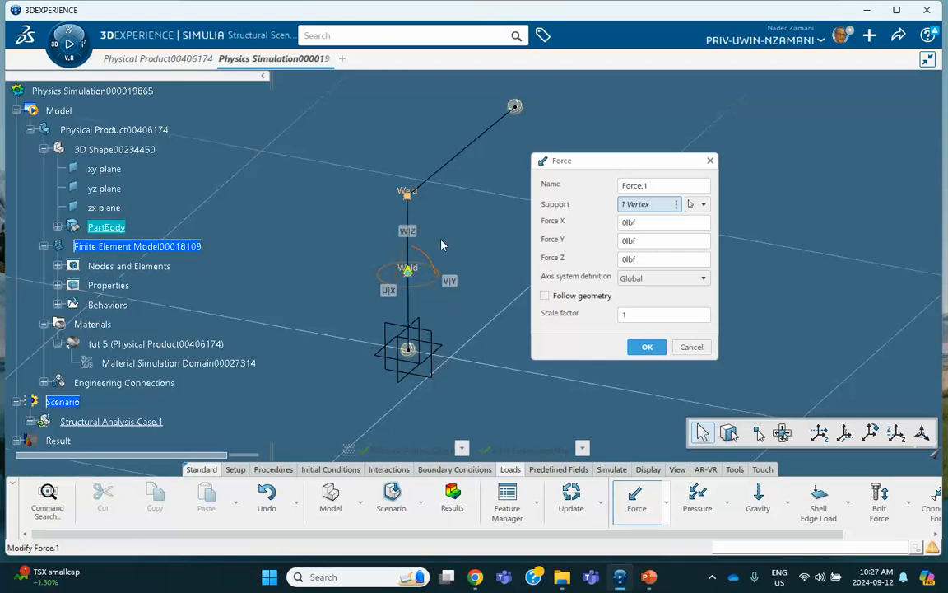
drag(643, 242, 578, 238)
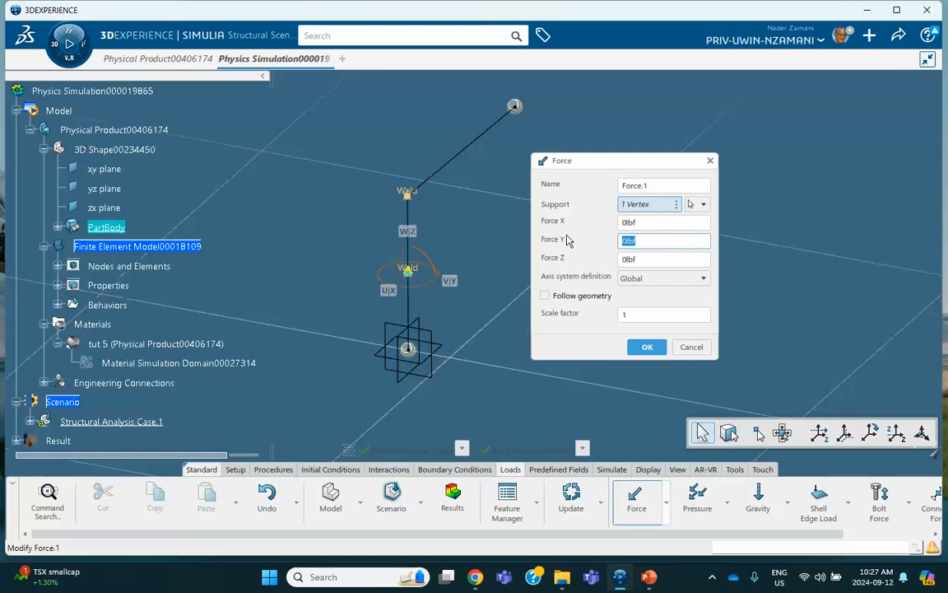
text(1000)
click(647, 347)
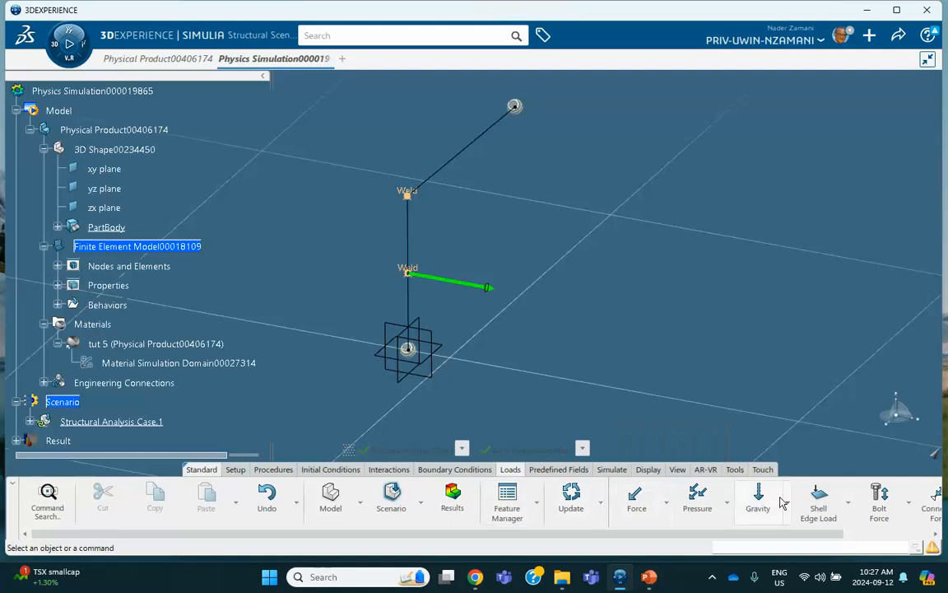
drag(745, 535, 916, 545)
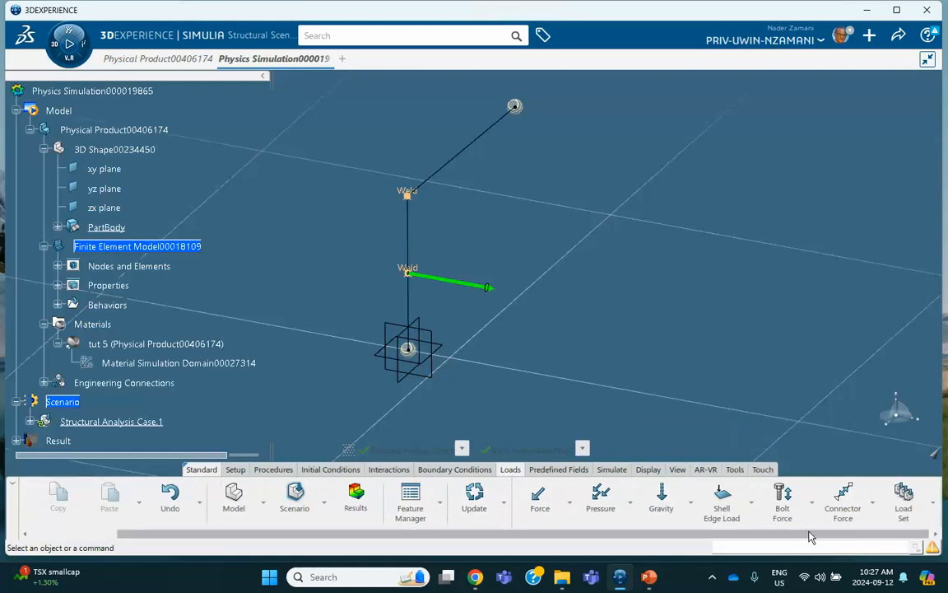
Step: Orient the beam frame to the front view and centre it so that both clamped ends are in sight
click(678, 469)
drag(622, 534, 915, 535)
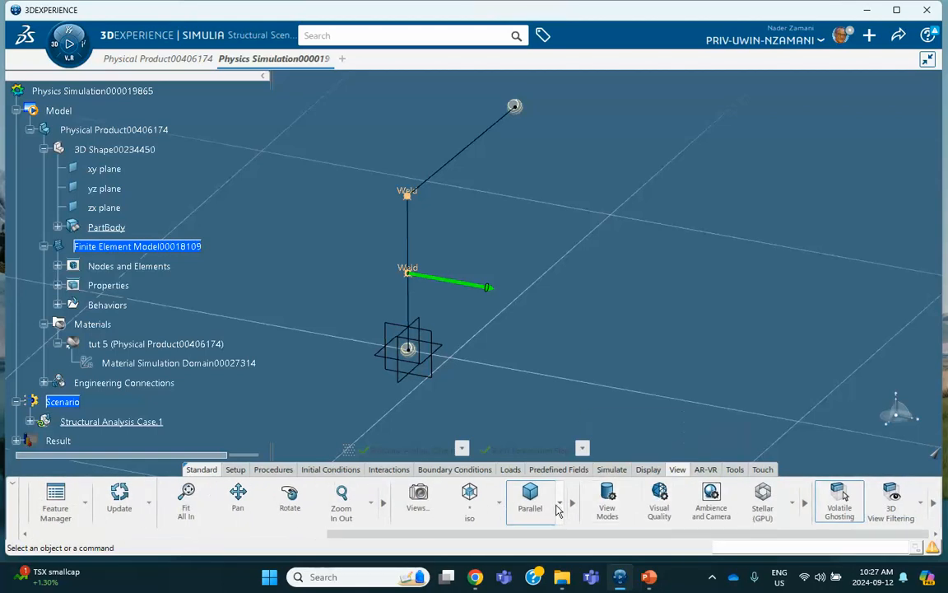
click(499, 506)
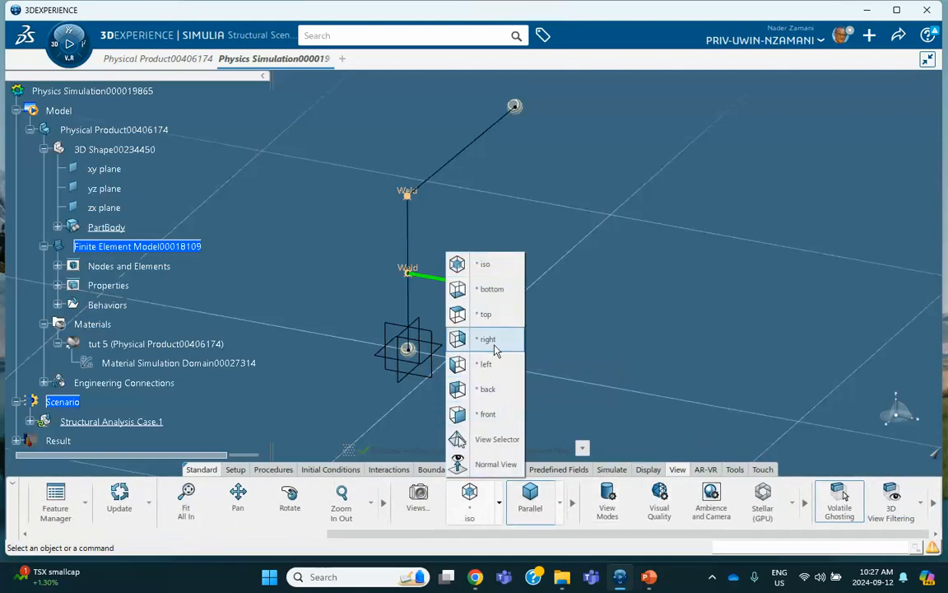
click(482, 415)
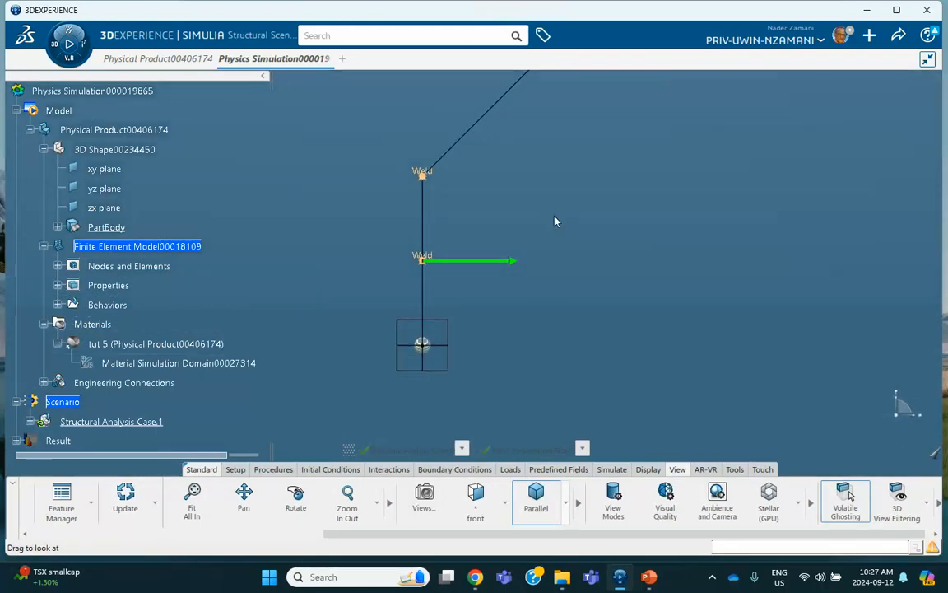
middle_drag(554, 219, 533, 267)
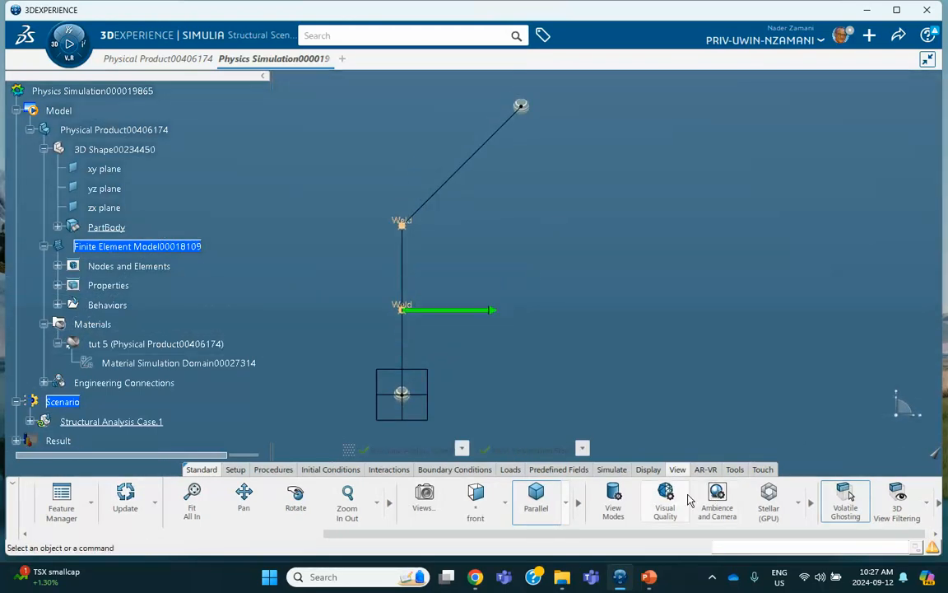
Step: Run the model and scenario checks, then run the simulation checks on the structural analysis case as Local interactive with 4 cores
click(612, 470)
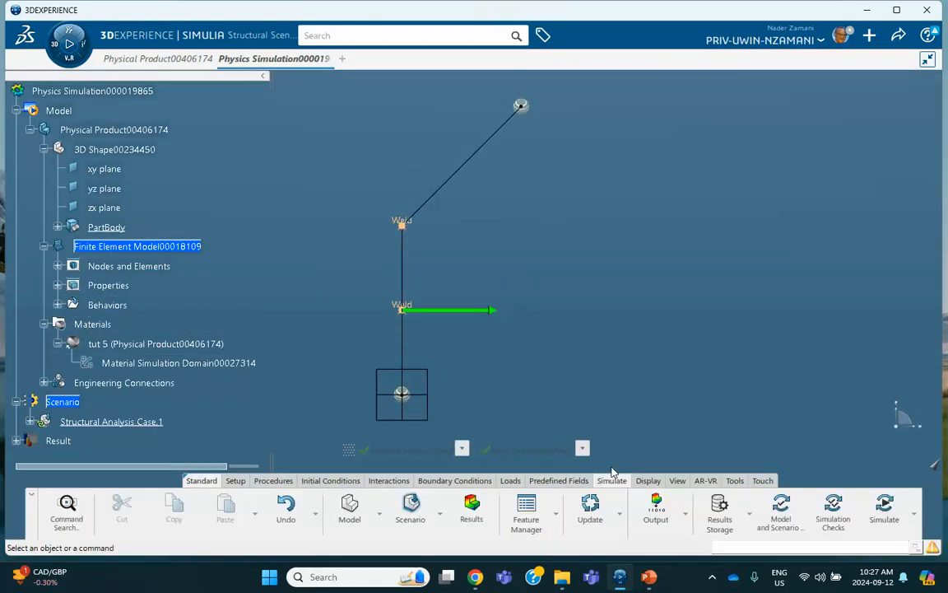
click(782, 516)
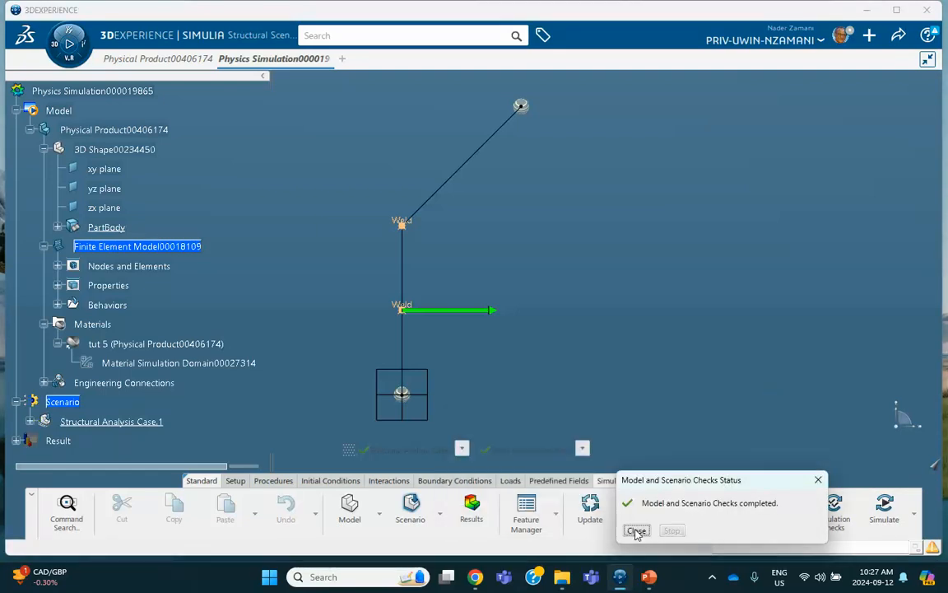
click(636, 531)
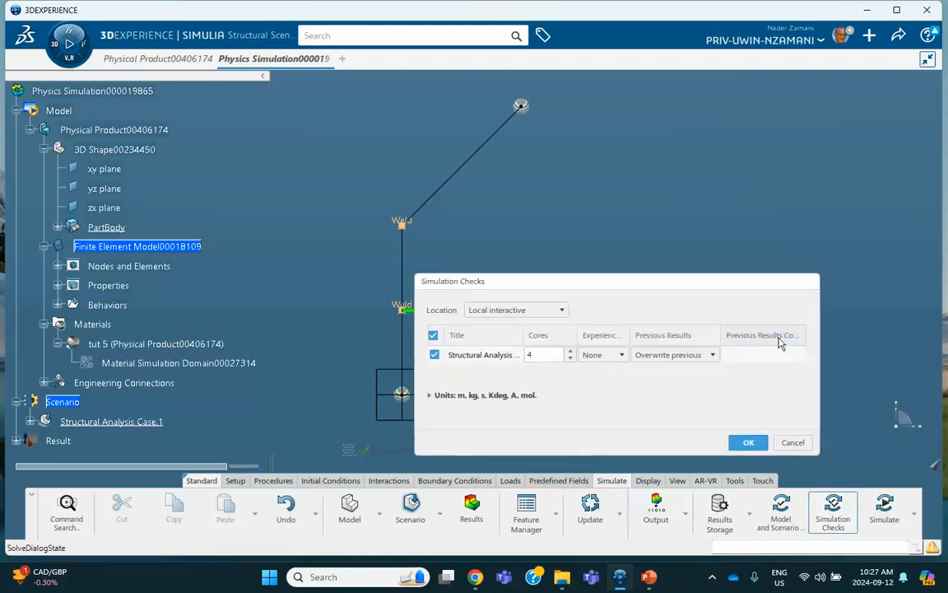
click(747, 444)
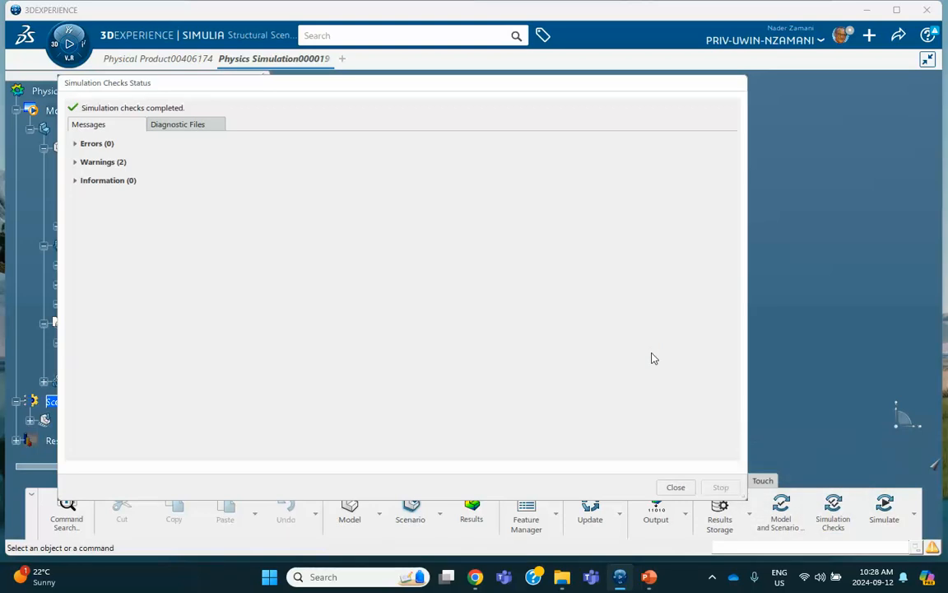
click(674, 486)
Step: Simulate the structural analysis case as Local interactive with 4 cores, overwriting previous results, and dismiss the simulation status
click(886, 507)
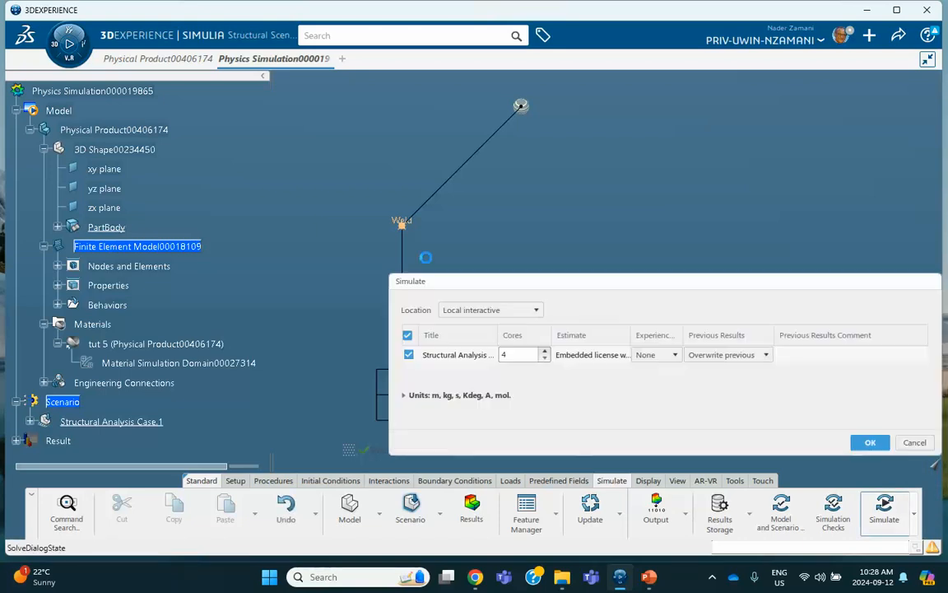
click(869, 442)
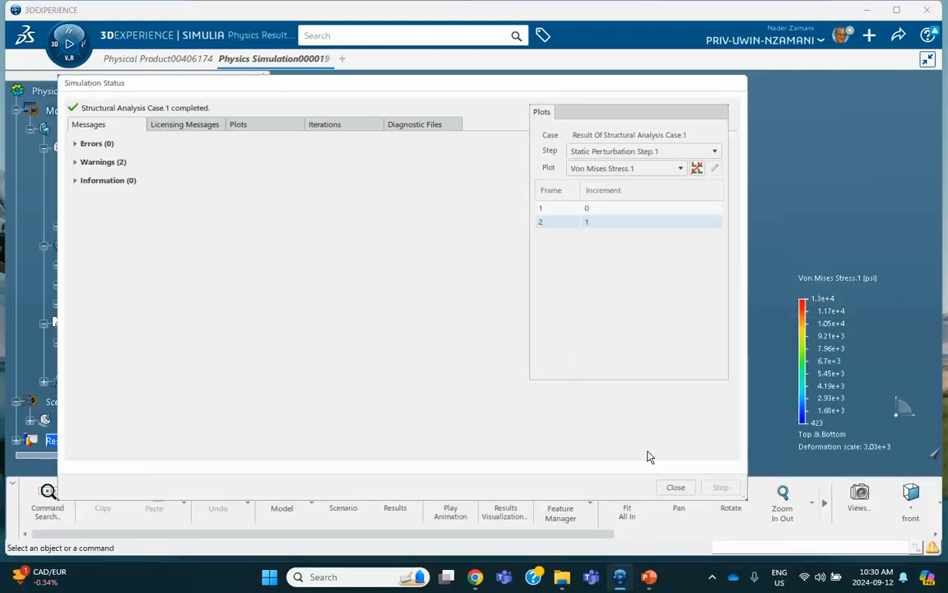
click(673, 488)
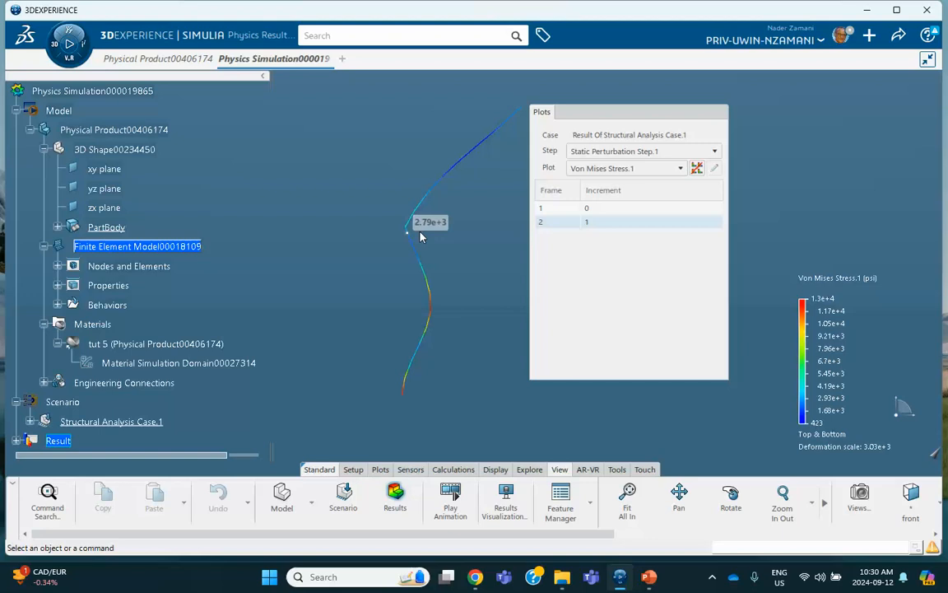
Step: Animate the deformed frame's Von Mises stress plot with the player's time control set to Speed, and collapse the plot list
click(450, 498)
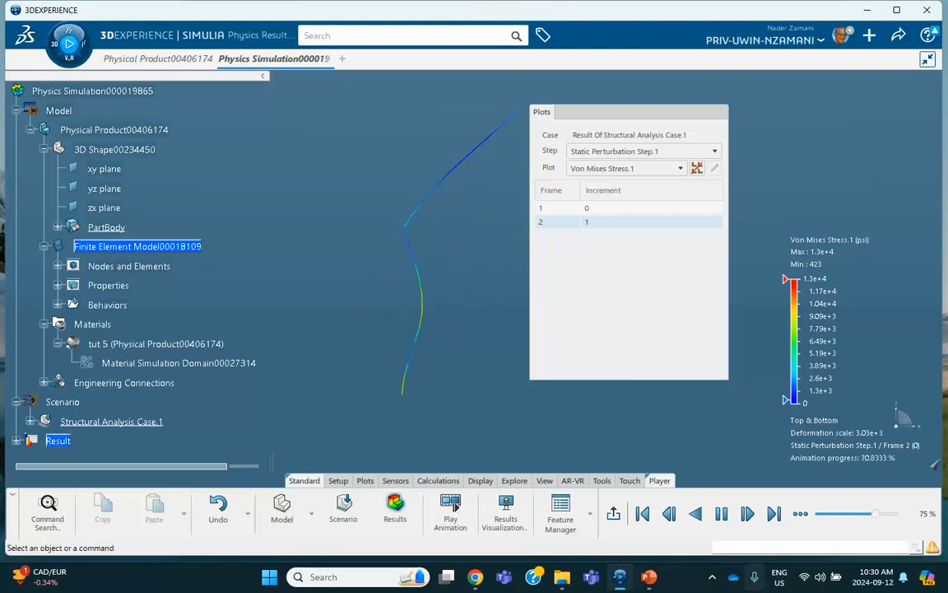
click(800, 515)
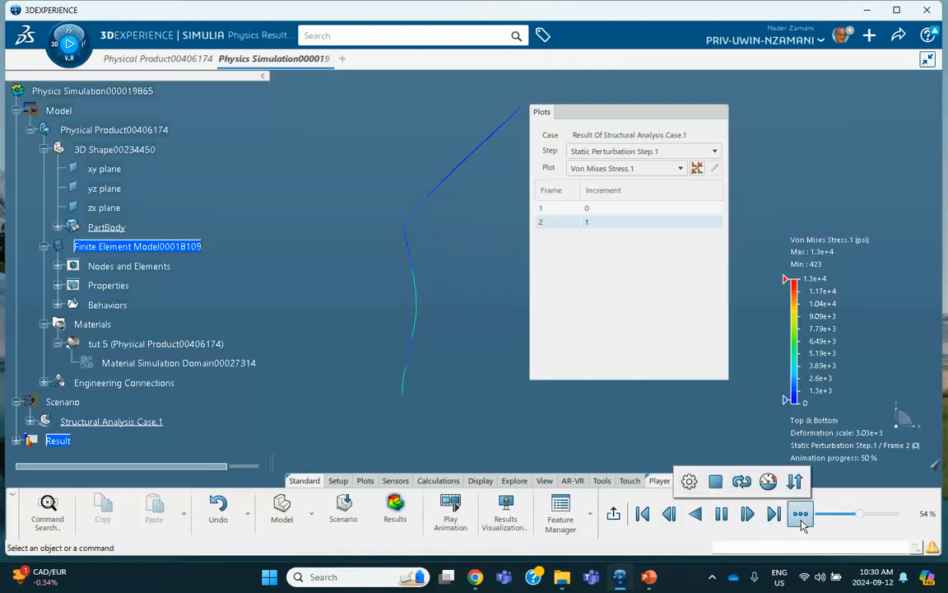
click(767, 482)
click(541, 102)
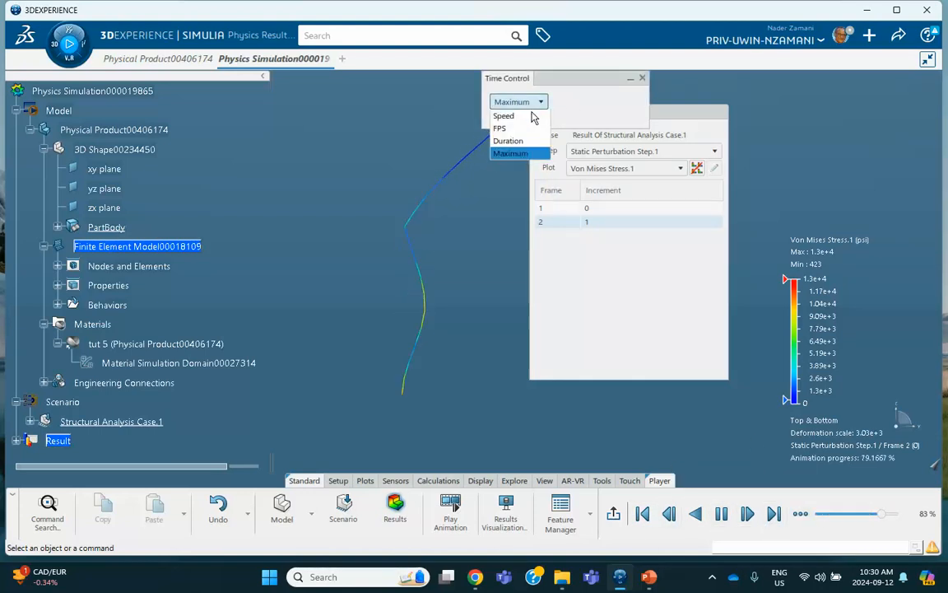
click(504, 117)
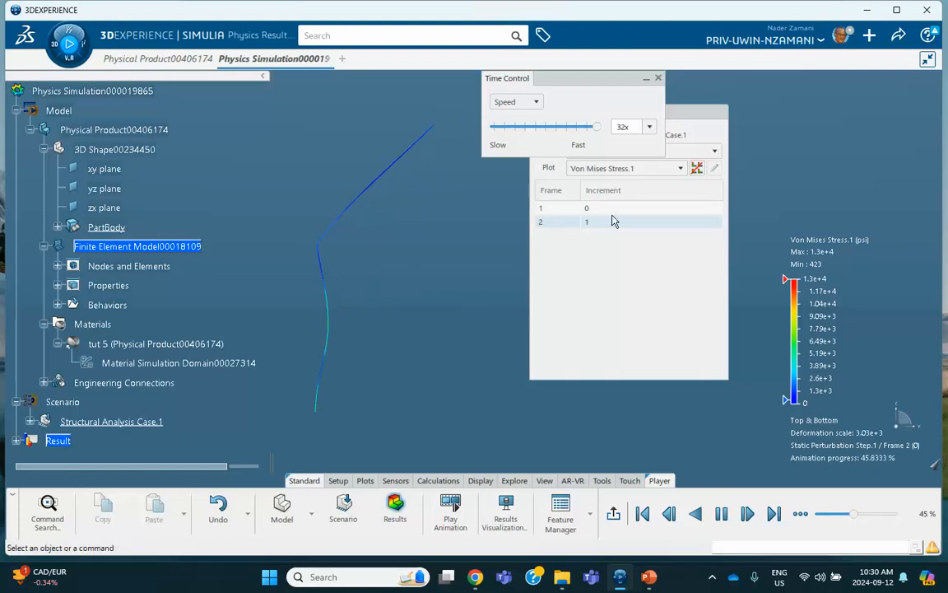
click(658, 78)
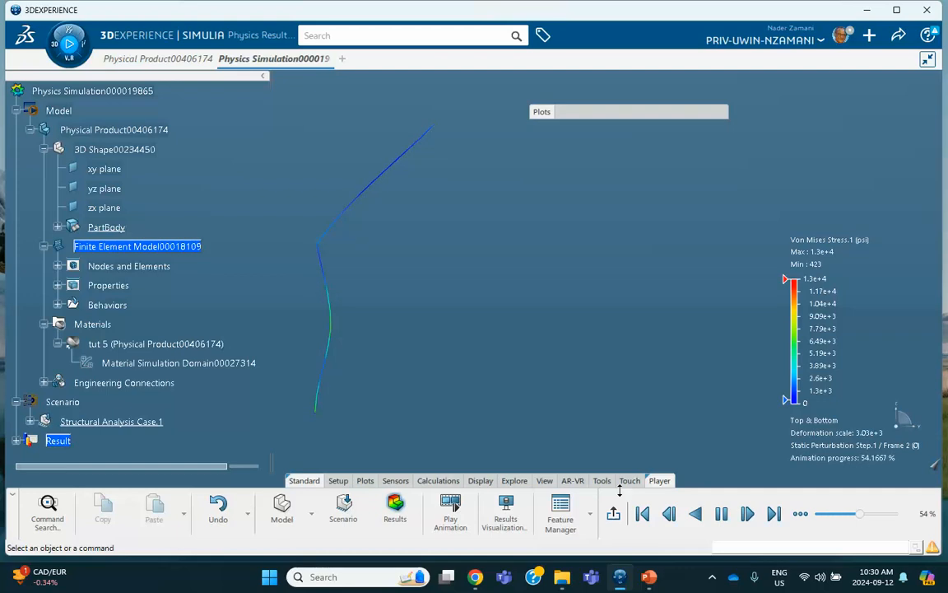
click(545, 480)
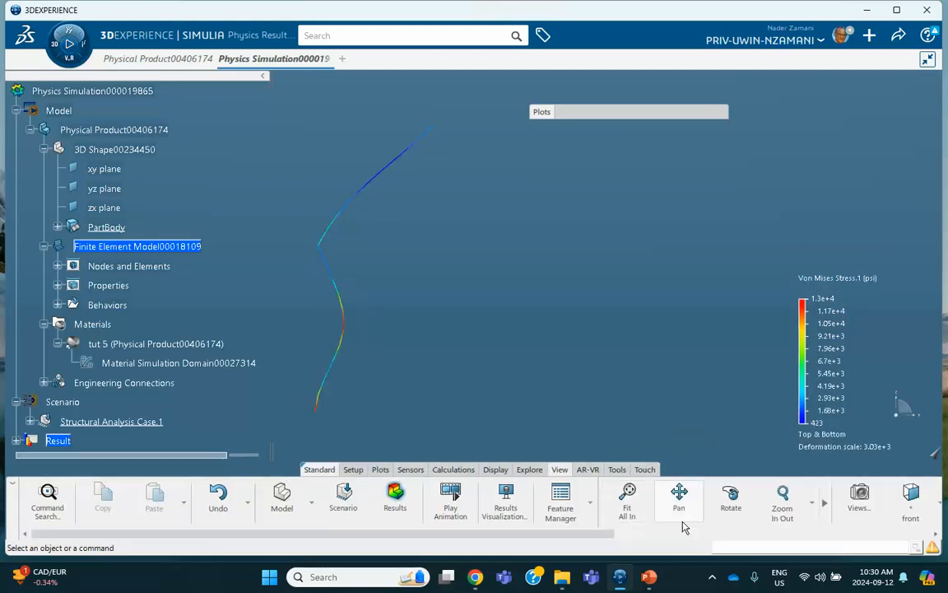